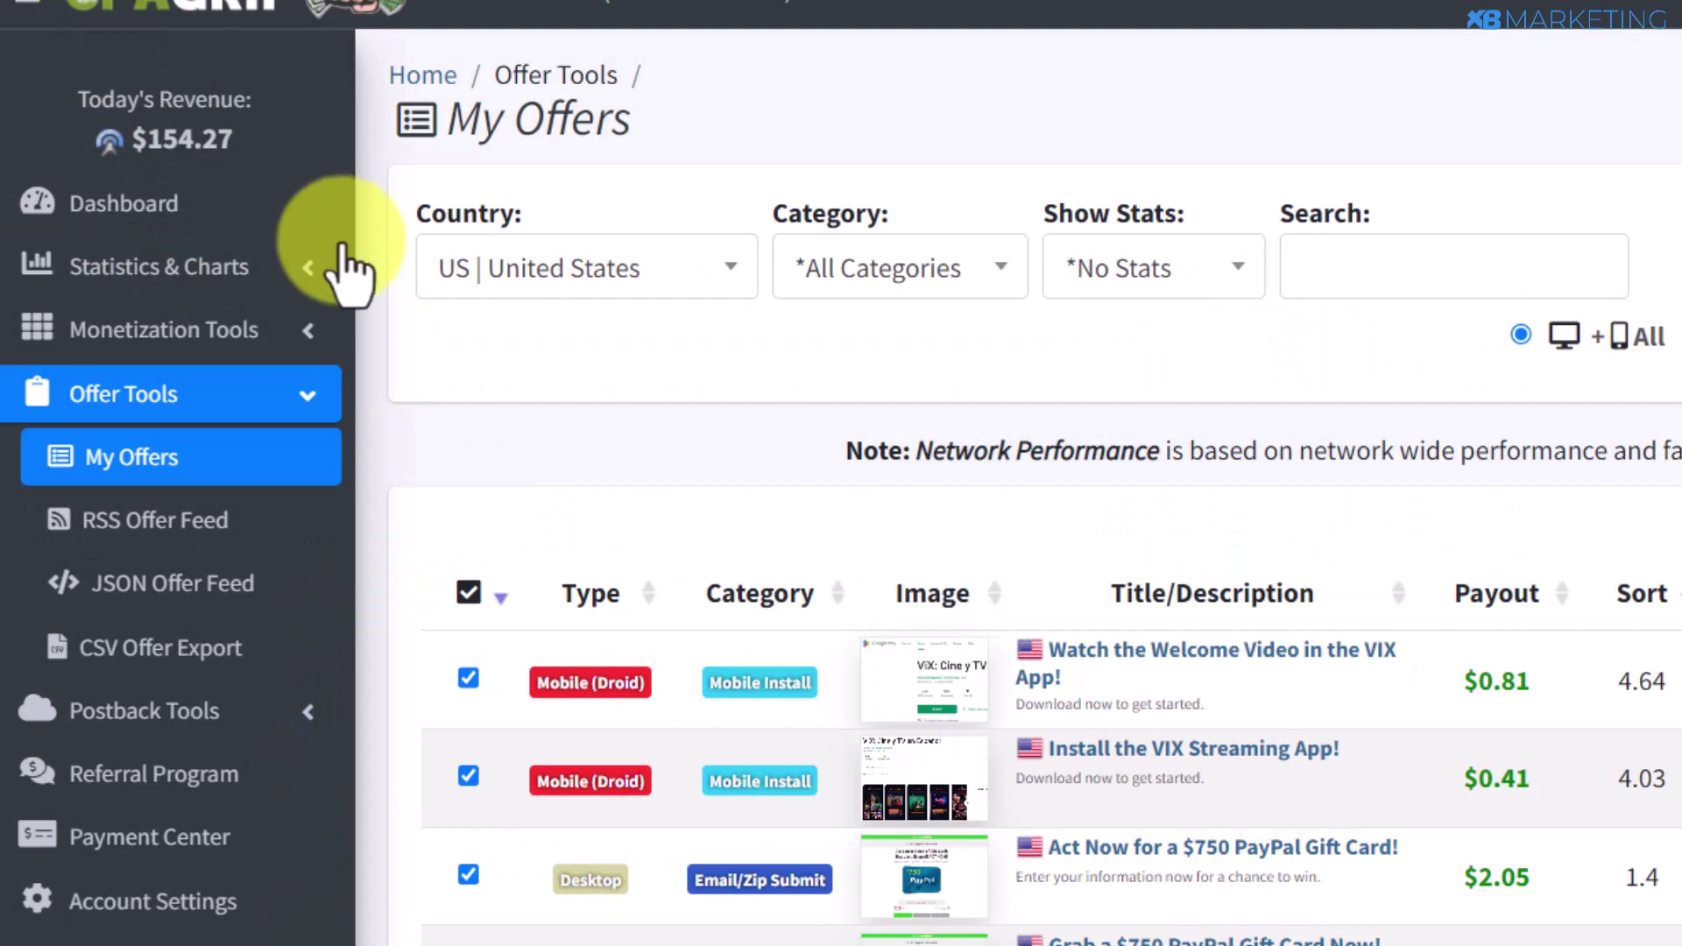
{"action": "key", "text": "F5"}
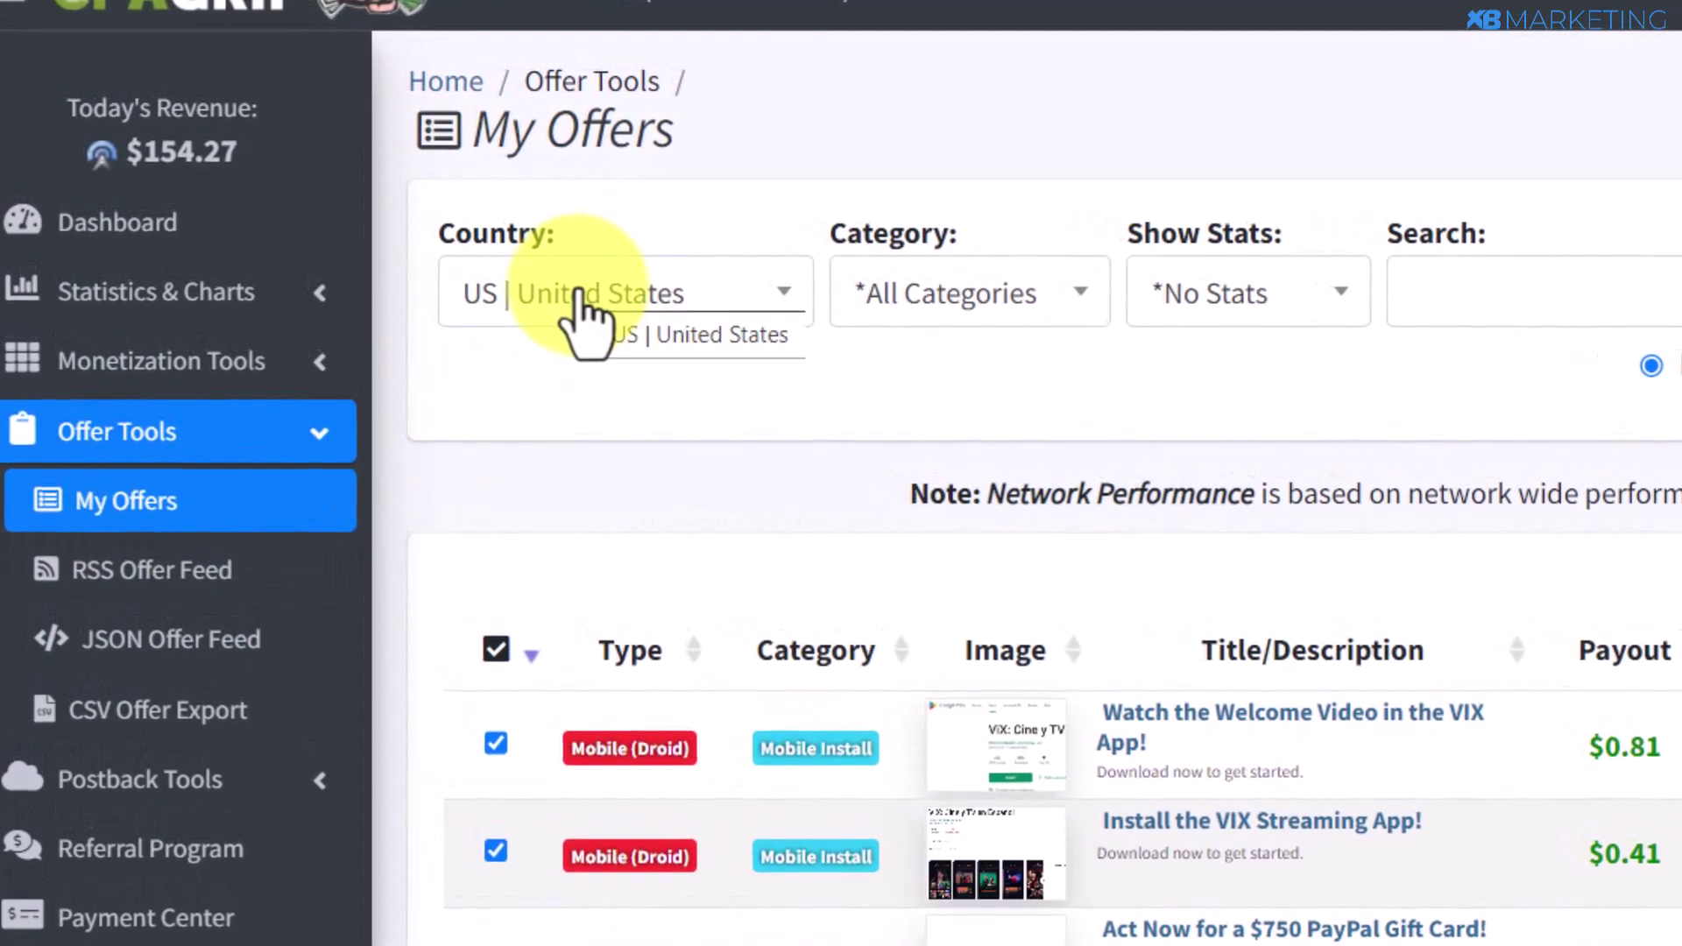
{"action": "left_click", "coordinate": [585, 316]}
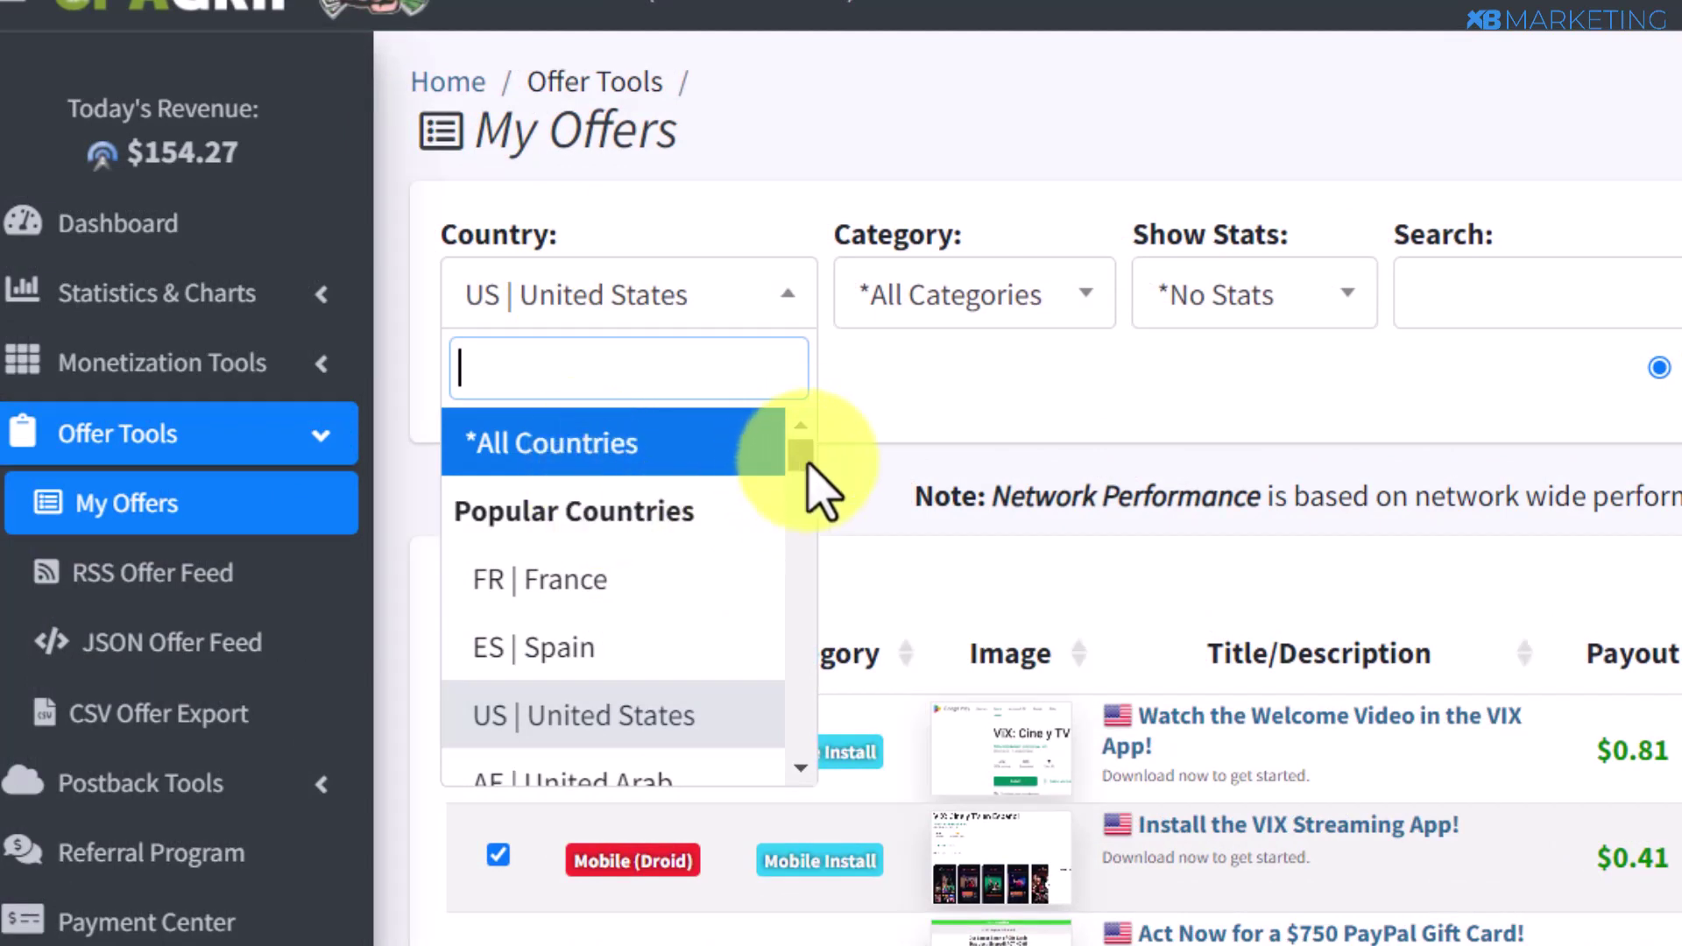
{"action": "left_click", "coordinate": [876, 407]}
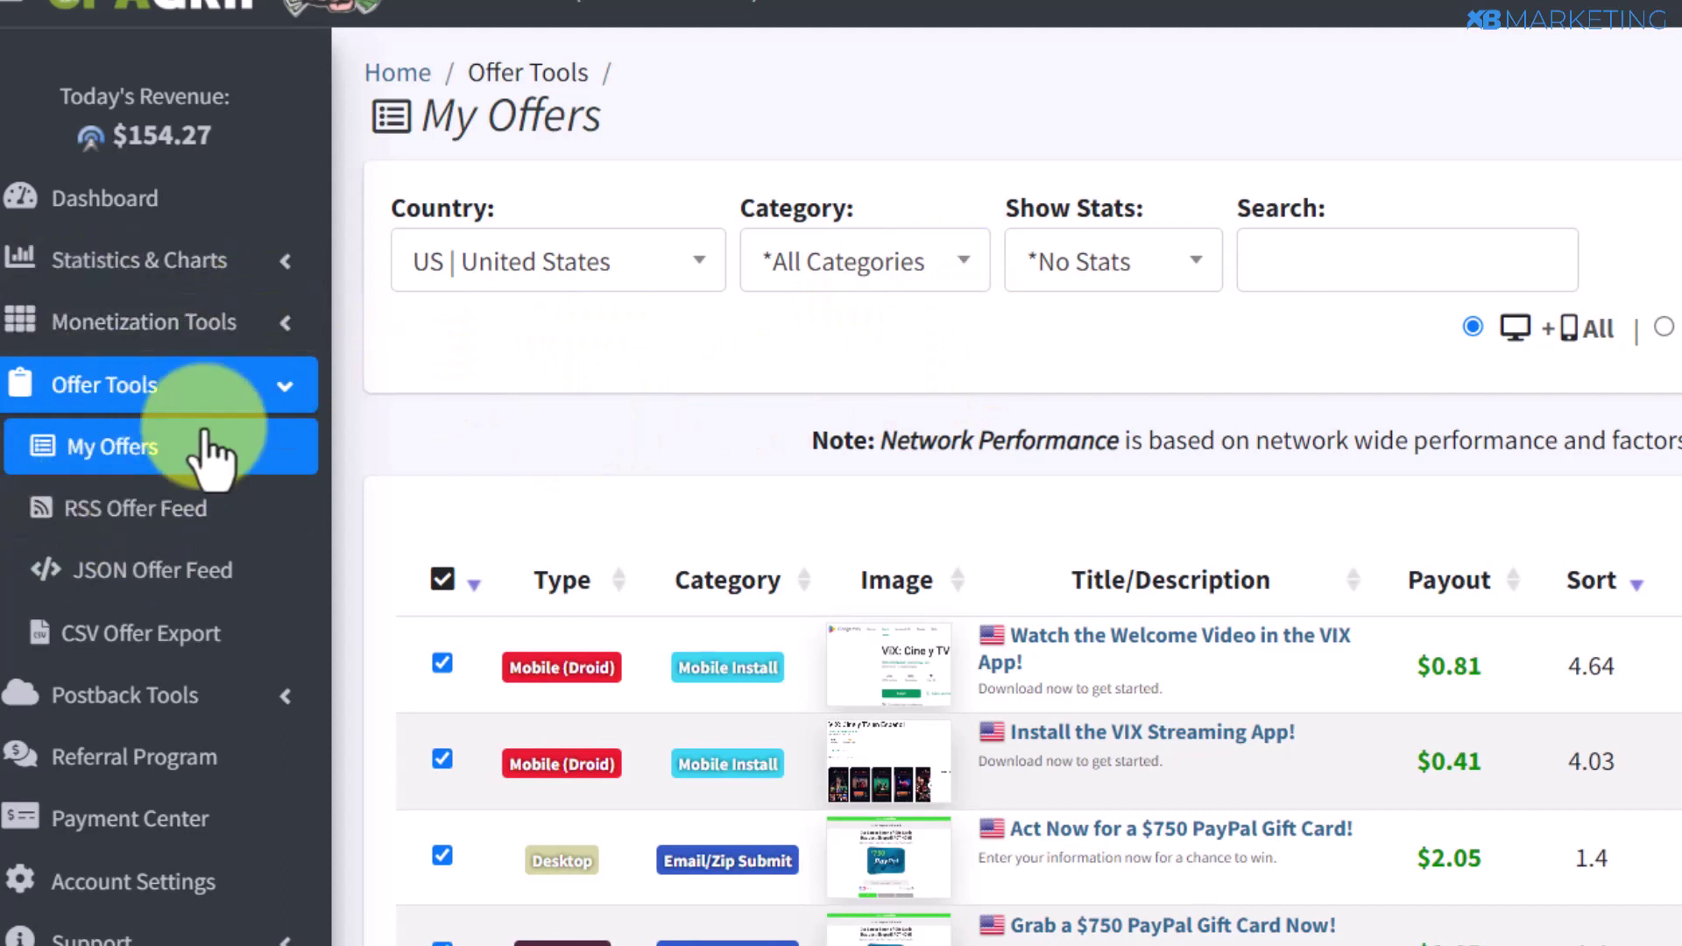
Step: Start a new URL / file locker and agree to its Terms of Service
{"action": "left_click", "coordinate": [291, 333]}
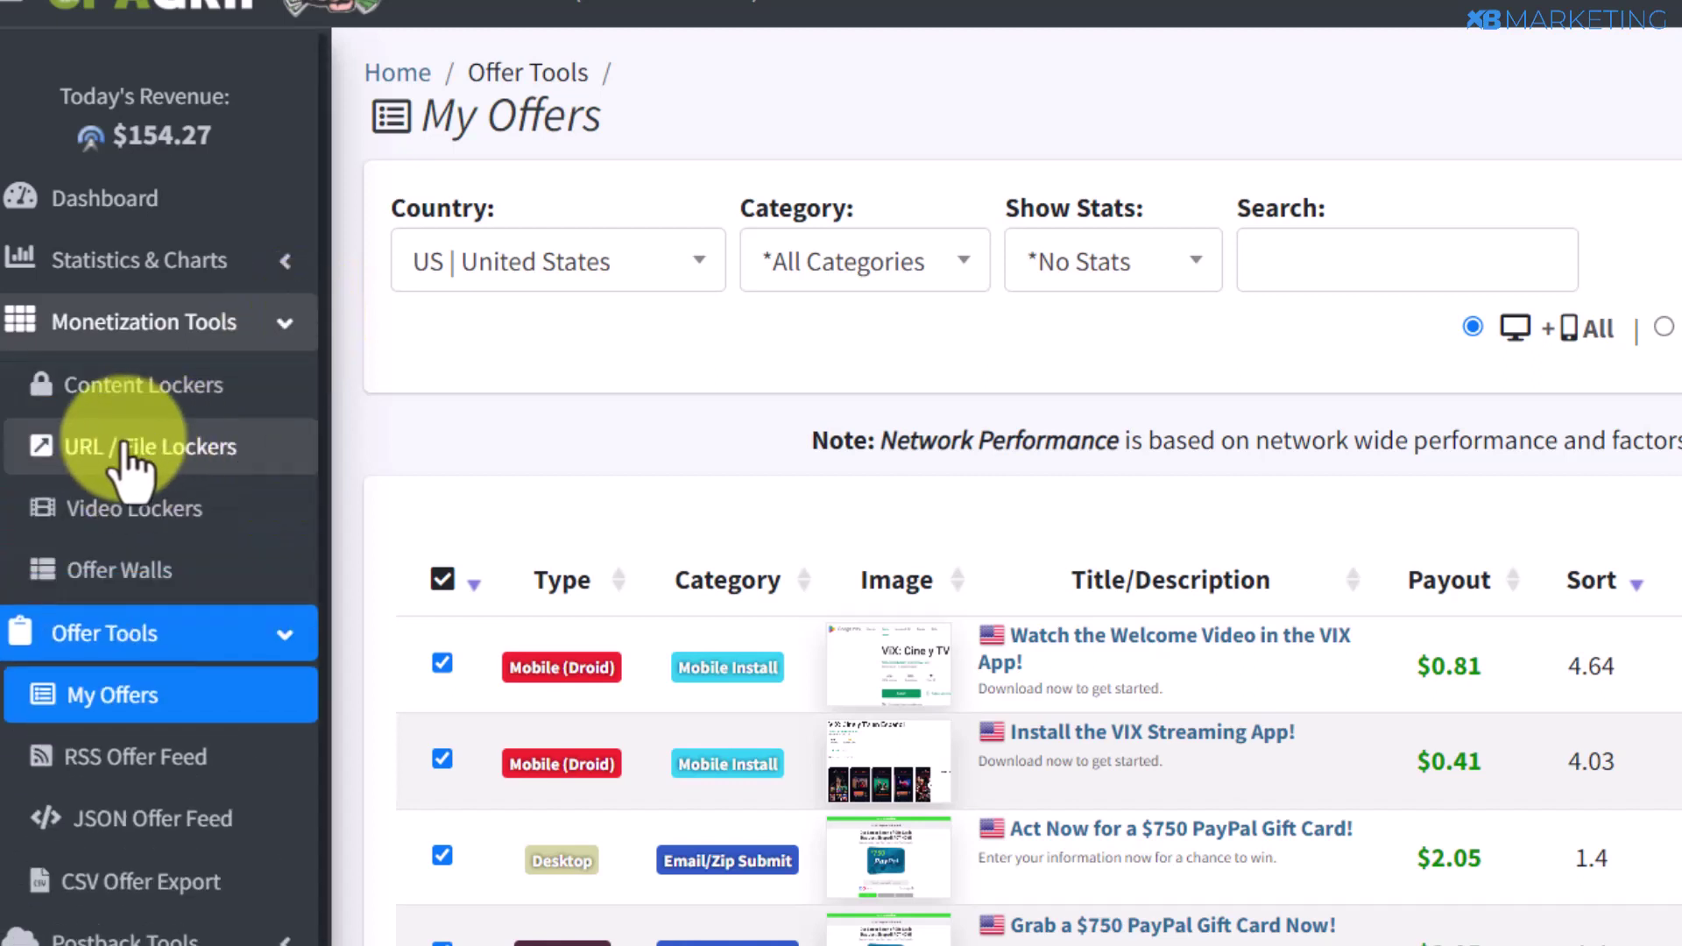
{"action": "left_click", "coordinate": [130, 451]}
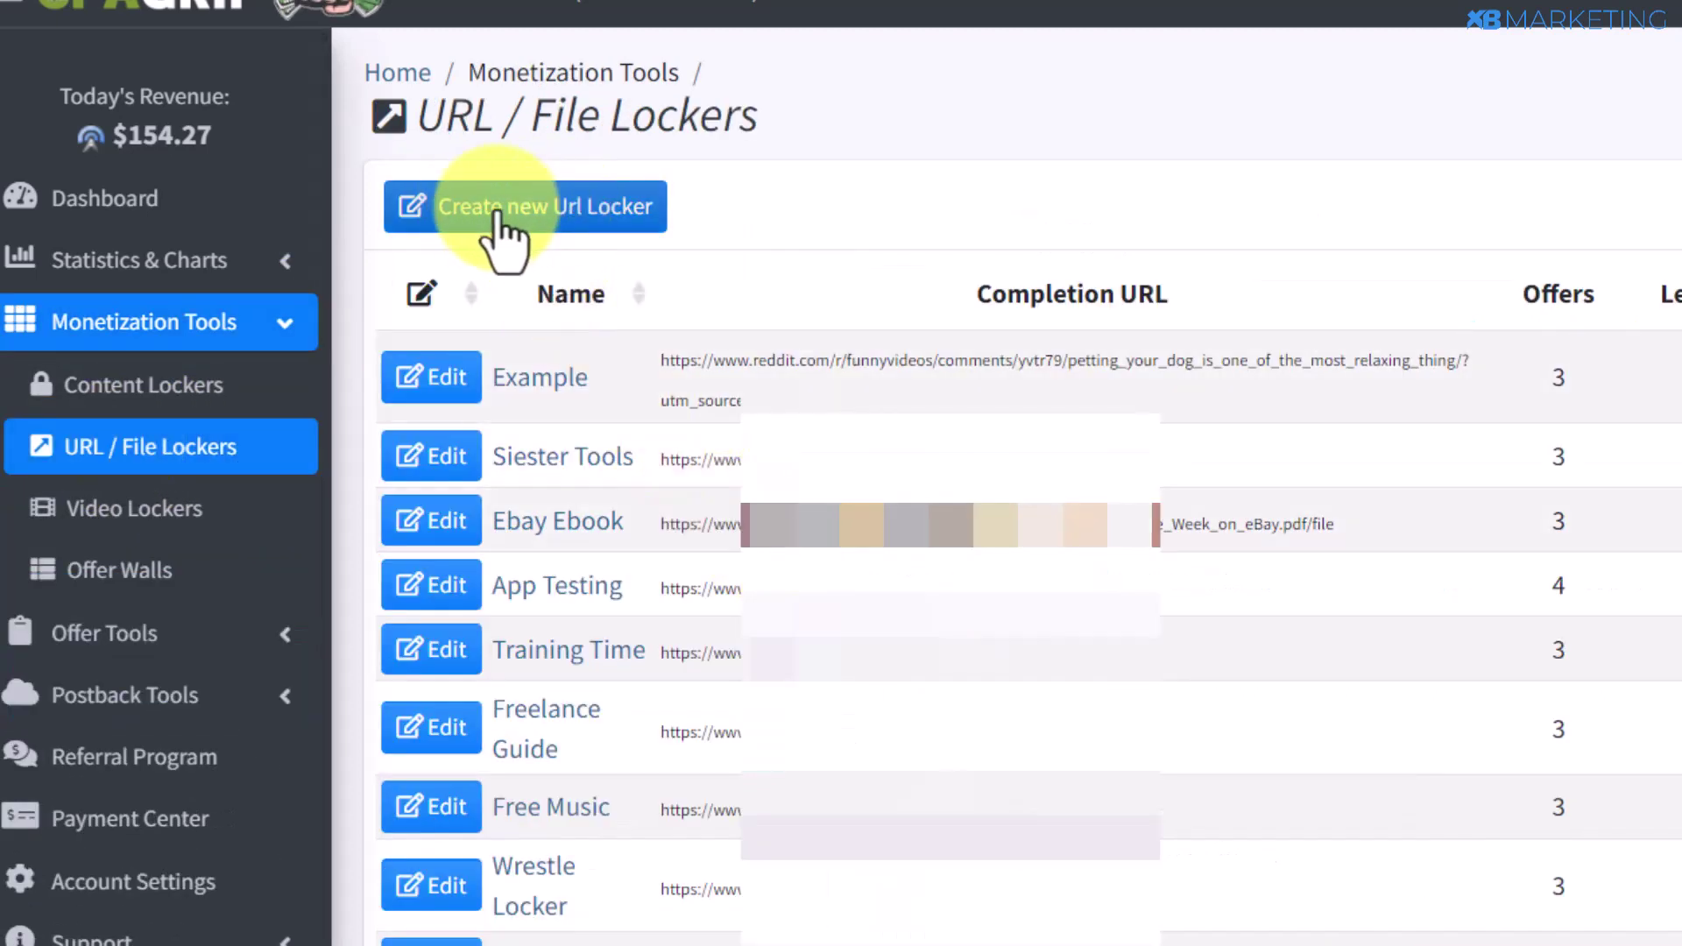
{"action": "left_click", "coordinate": [497, 216]}
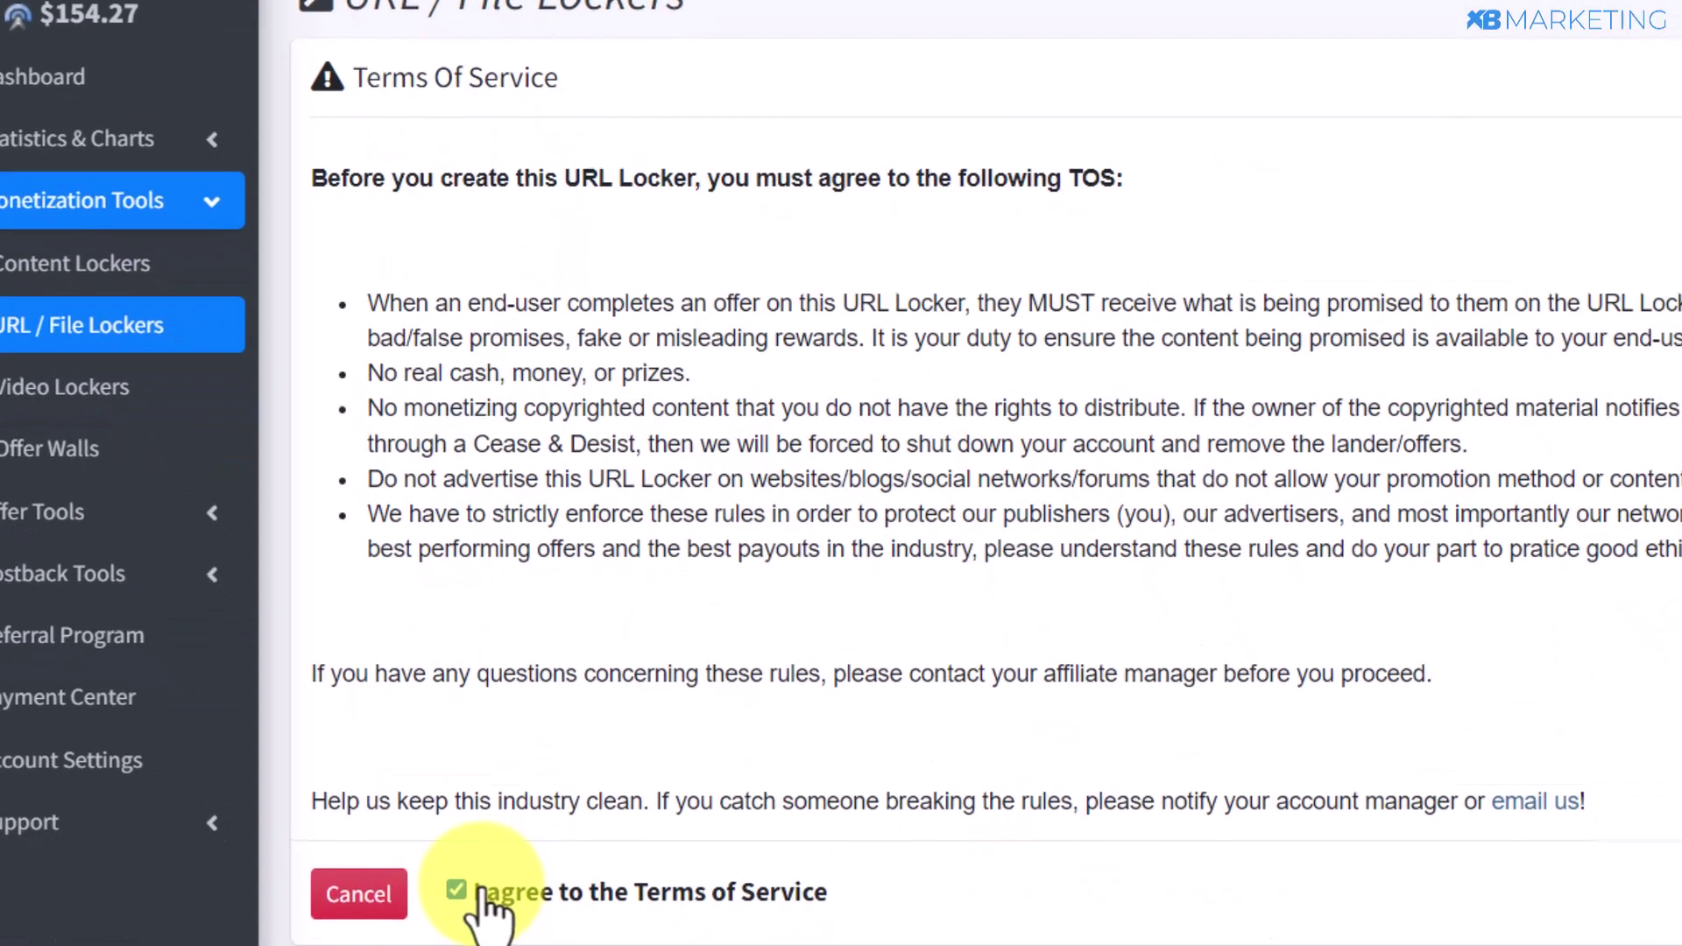
{"action": "left_click", "coordinate": [457, 889]}
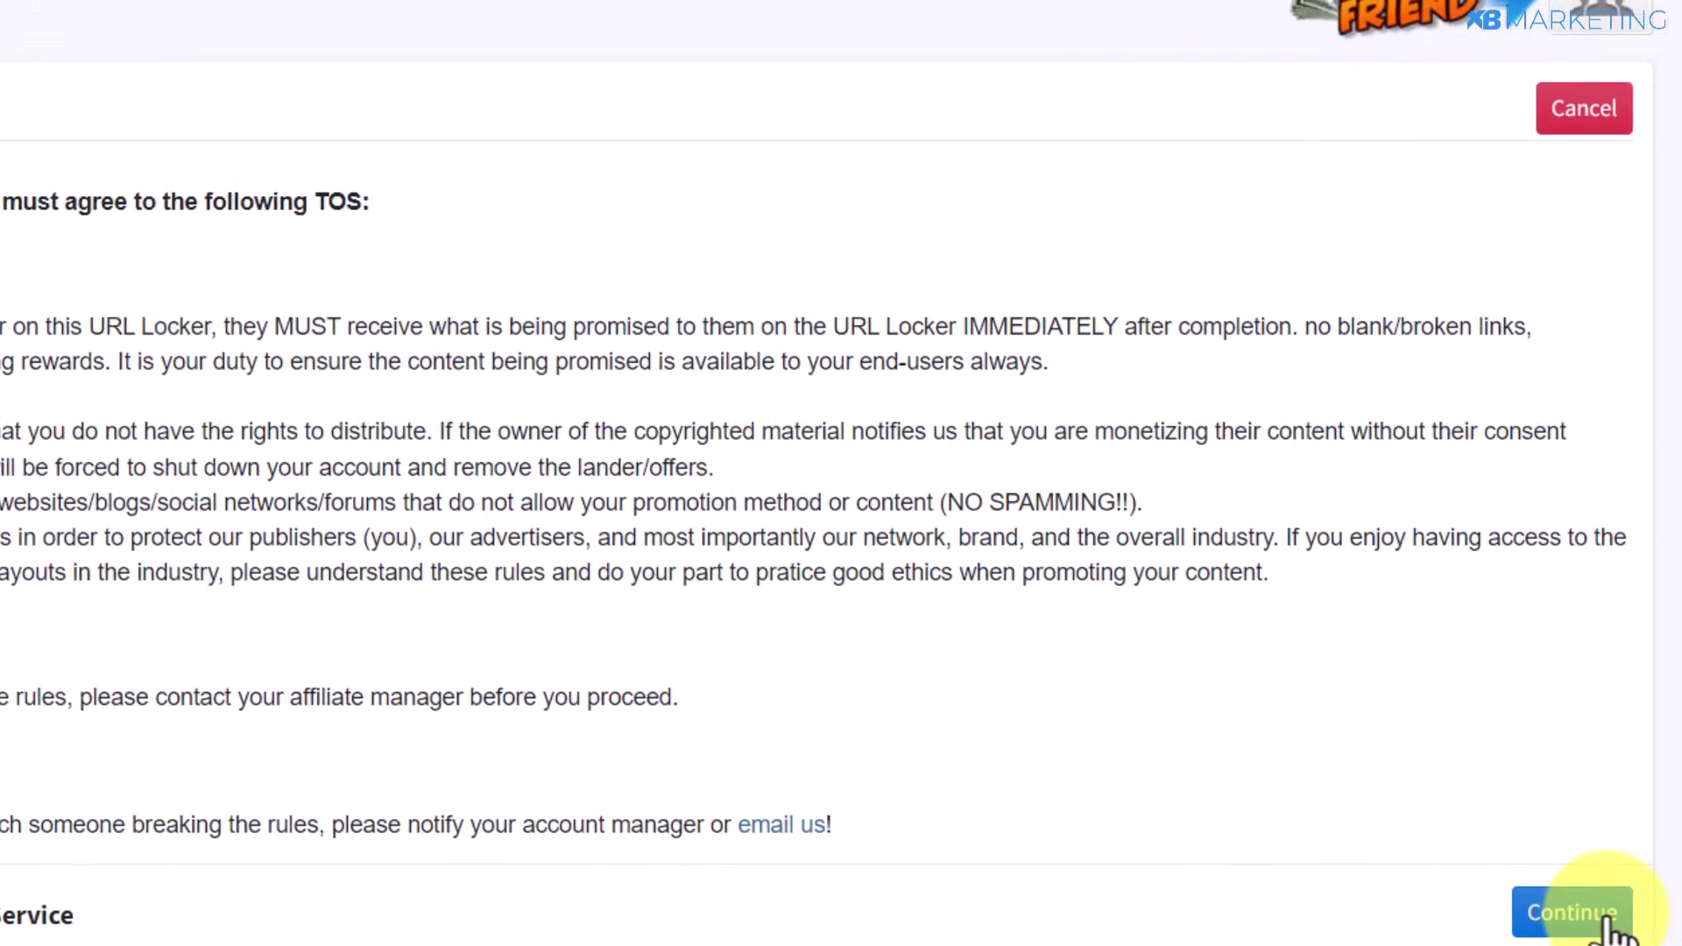
{"action": "left_click", "coordinate": [1609, 916]}
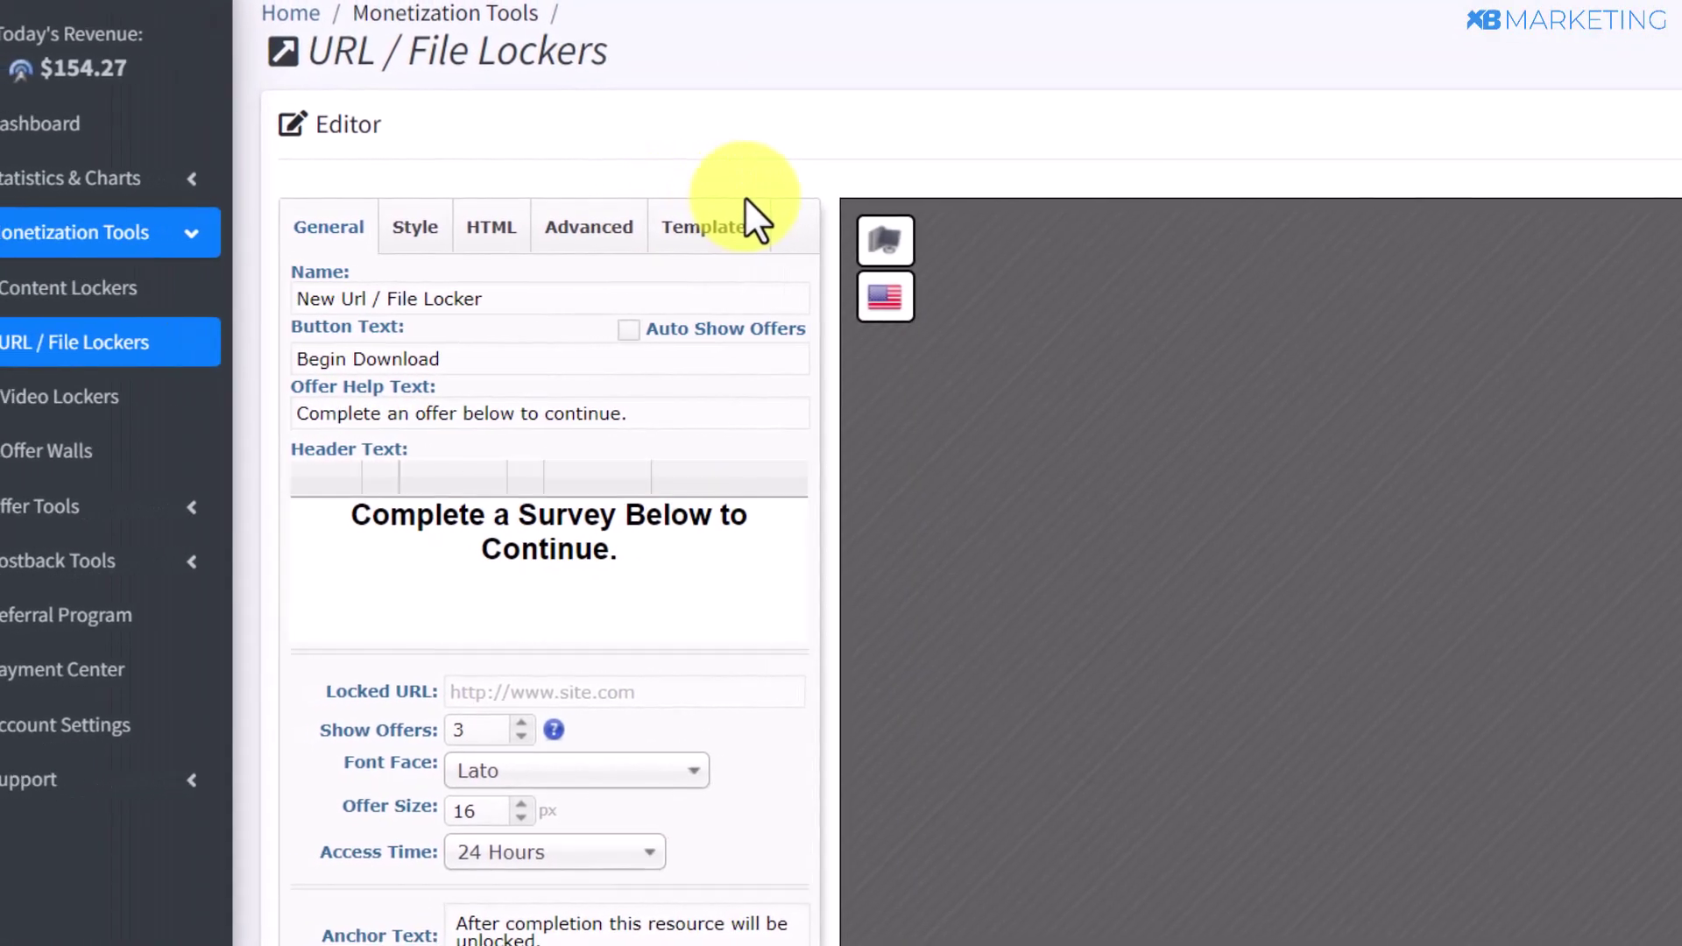
Step: Name the locker Travel and apply the File Download Locker template
{"action": "left_click_drag", "start_coordinate": [483, 298], "coordinate": [287, 307]}
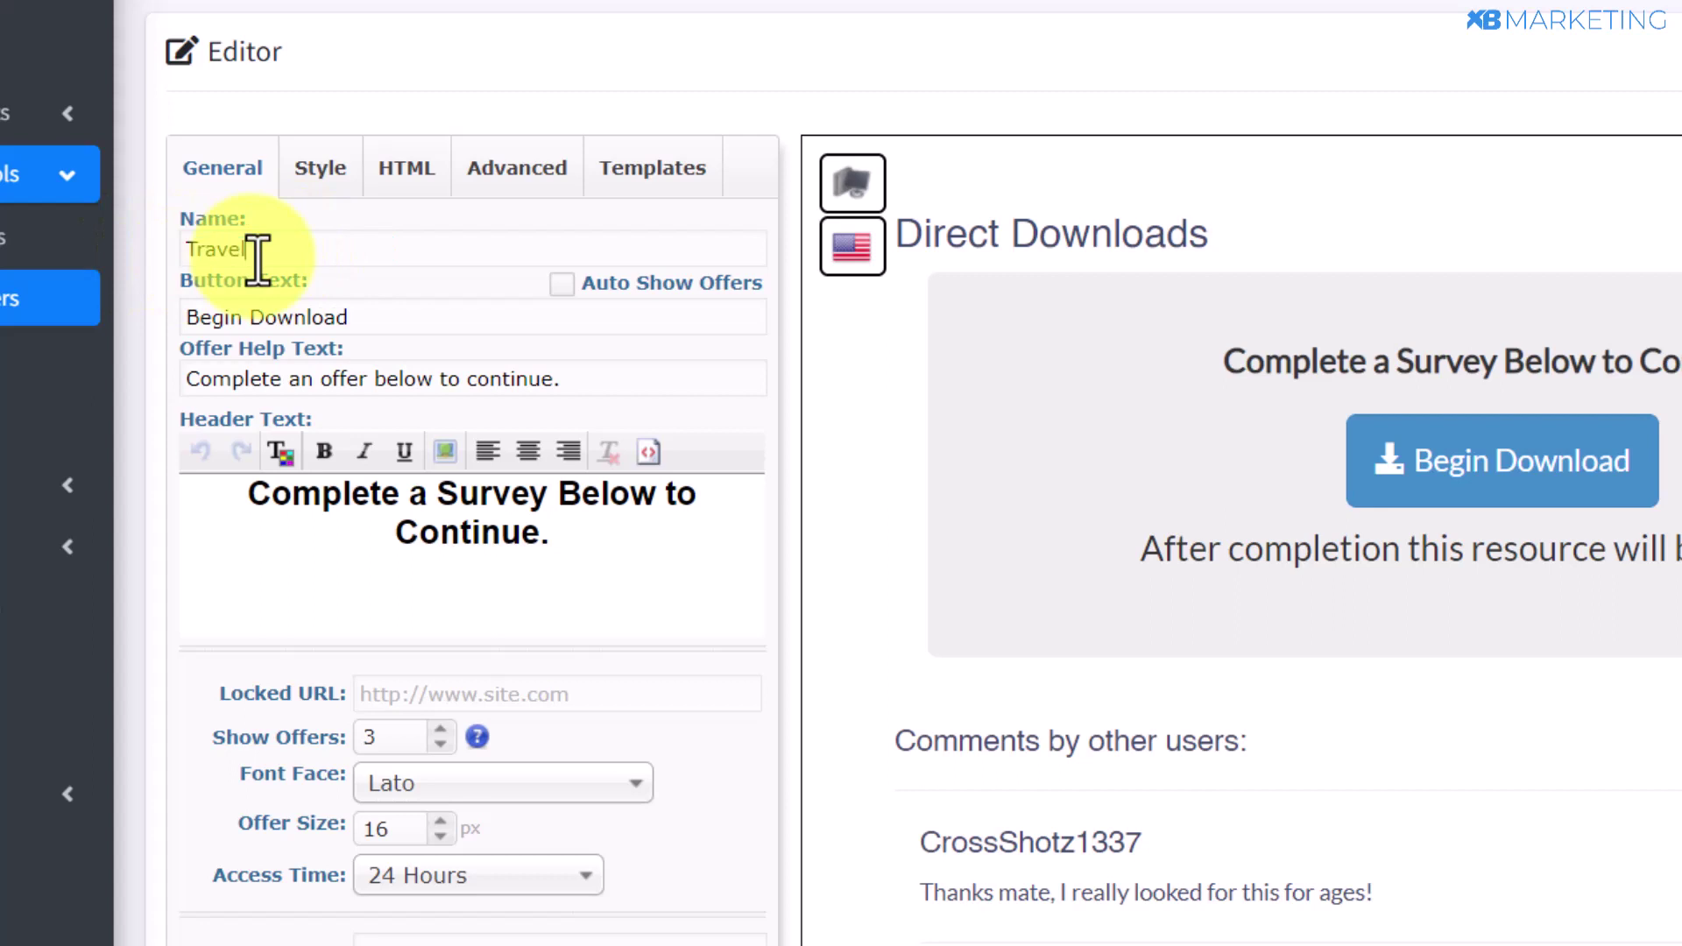
{"action": "left_click", "coordinate": [644, 171]}
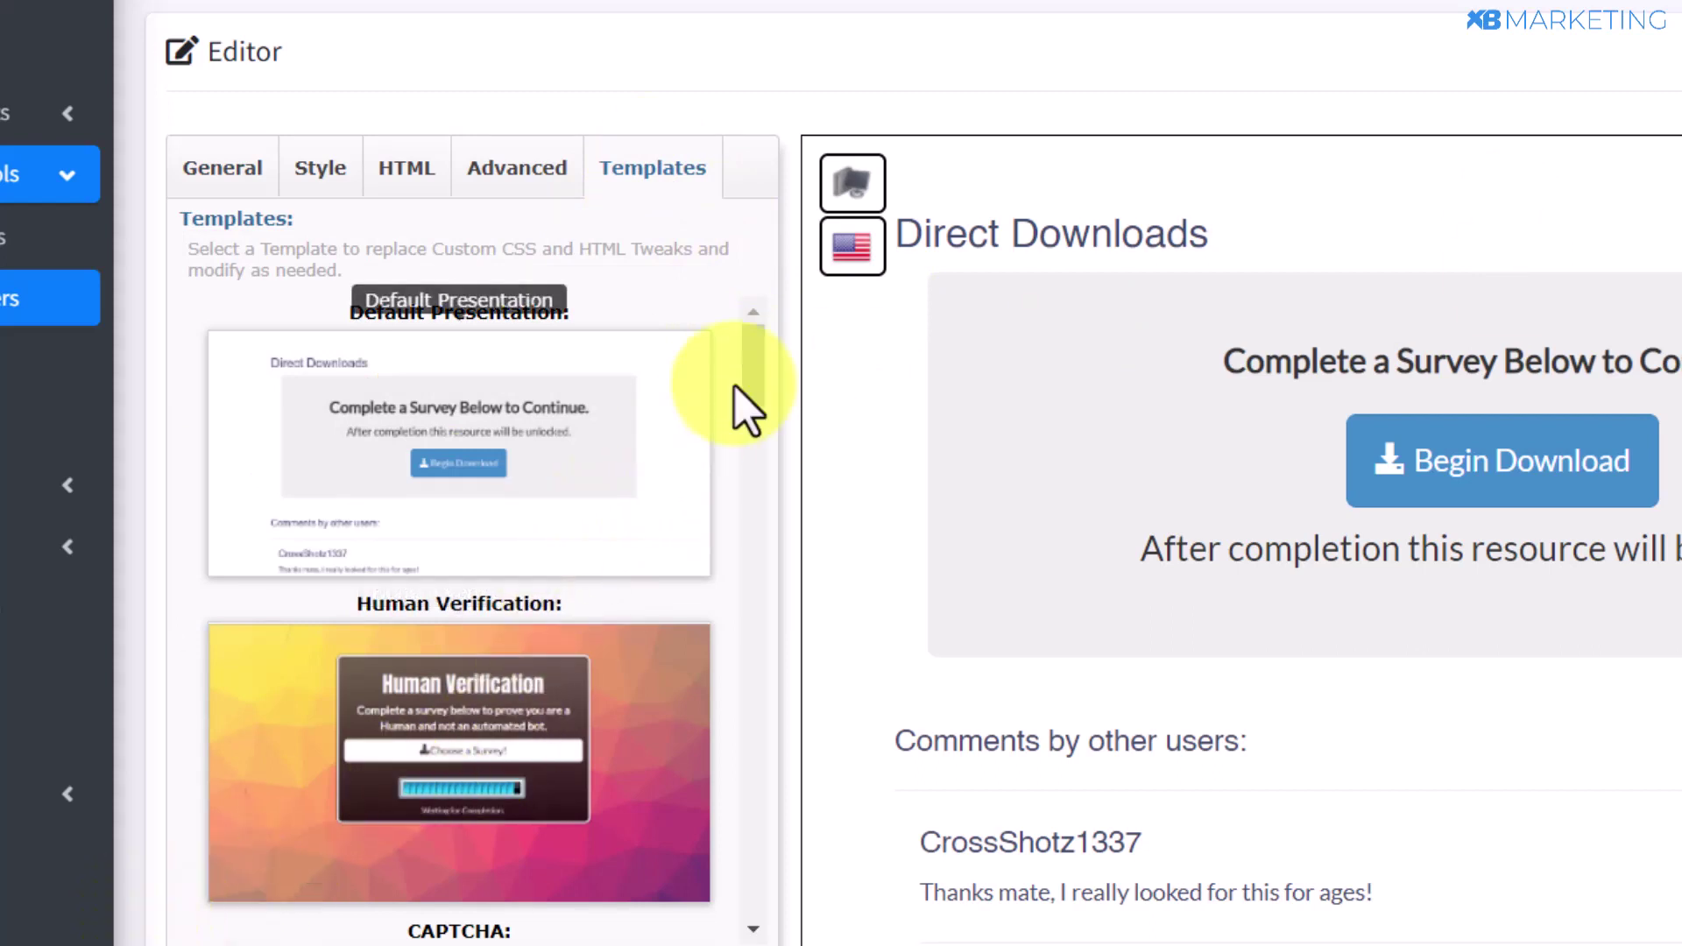
{"action": "left_click_drag", "start_coordinate": [755, 359], "coordinate": [751, 495]}
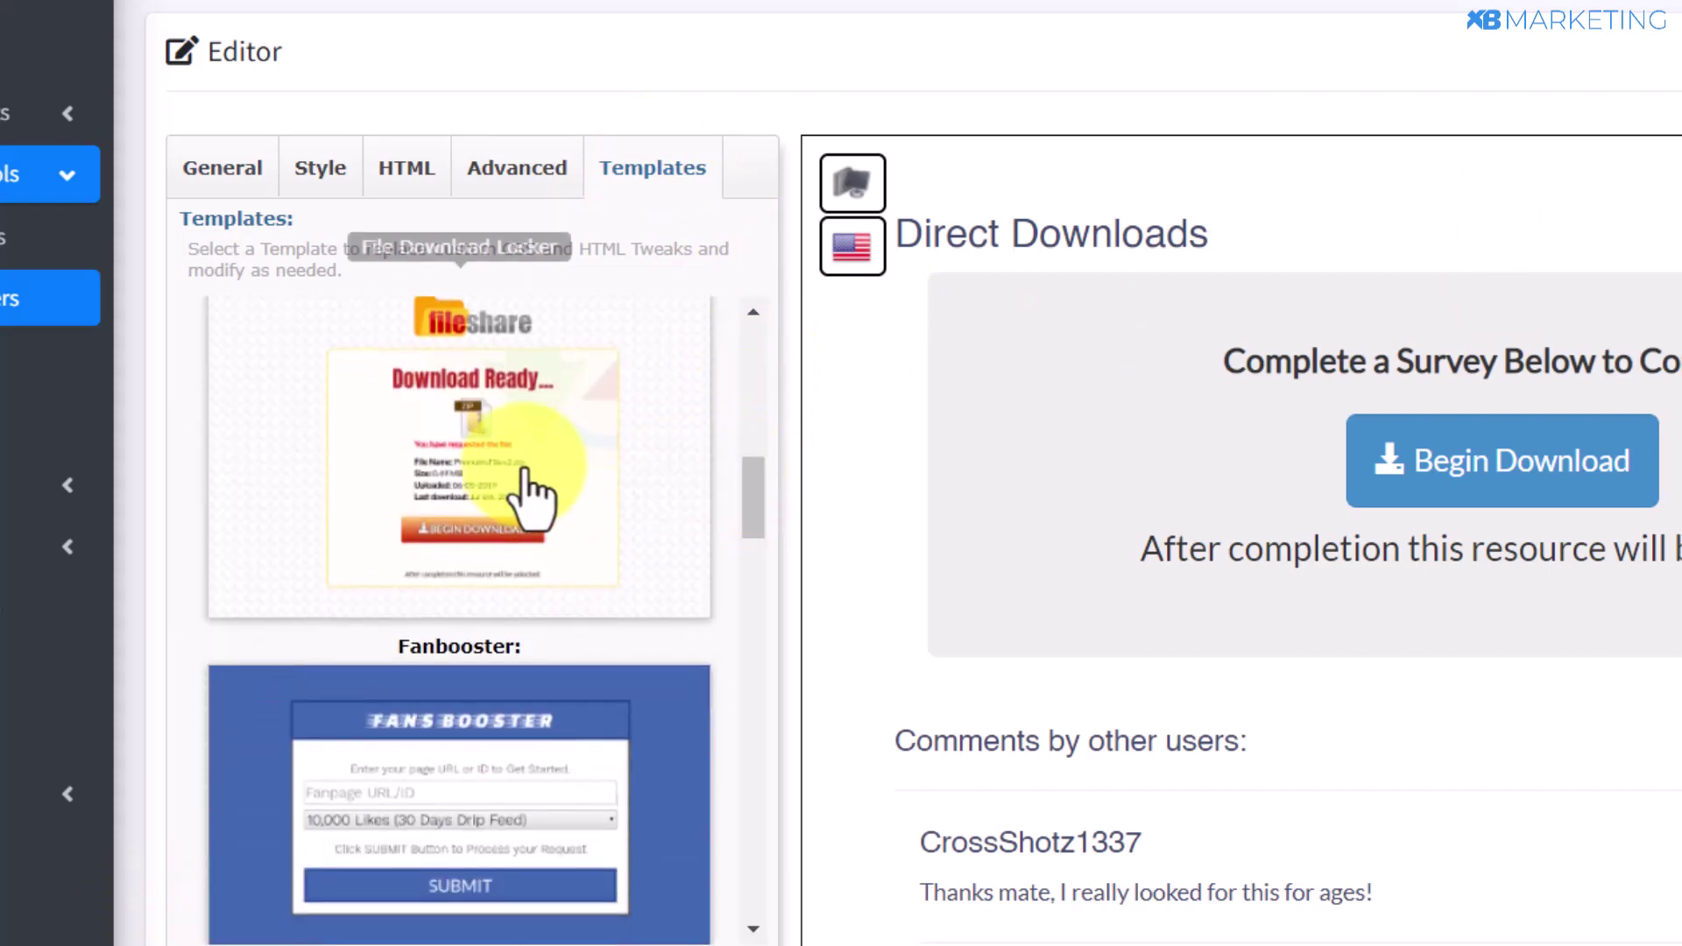
{"action": "scroll", "coordinate": [539, 465], "scroll_direction": "up", "scroll_amount": 2}
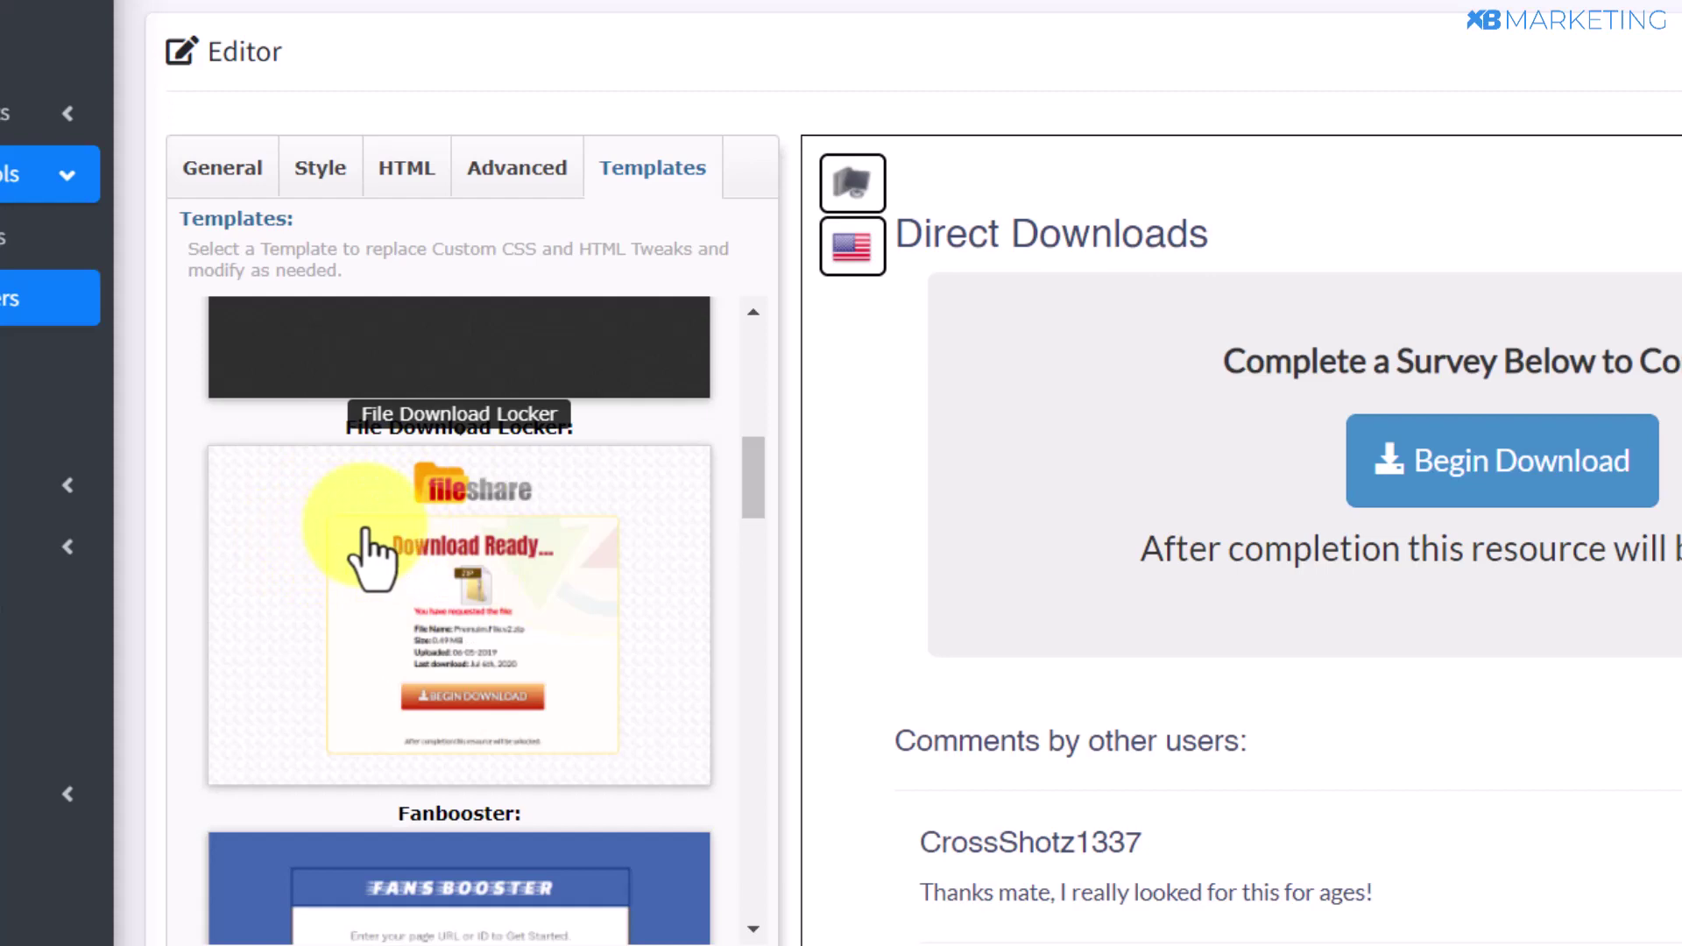
{"action": "left_click", "coordinate": [372, 556]}
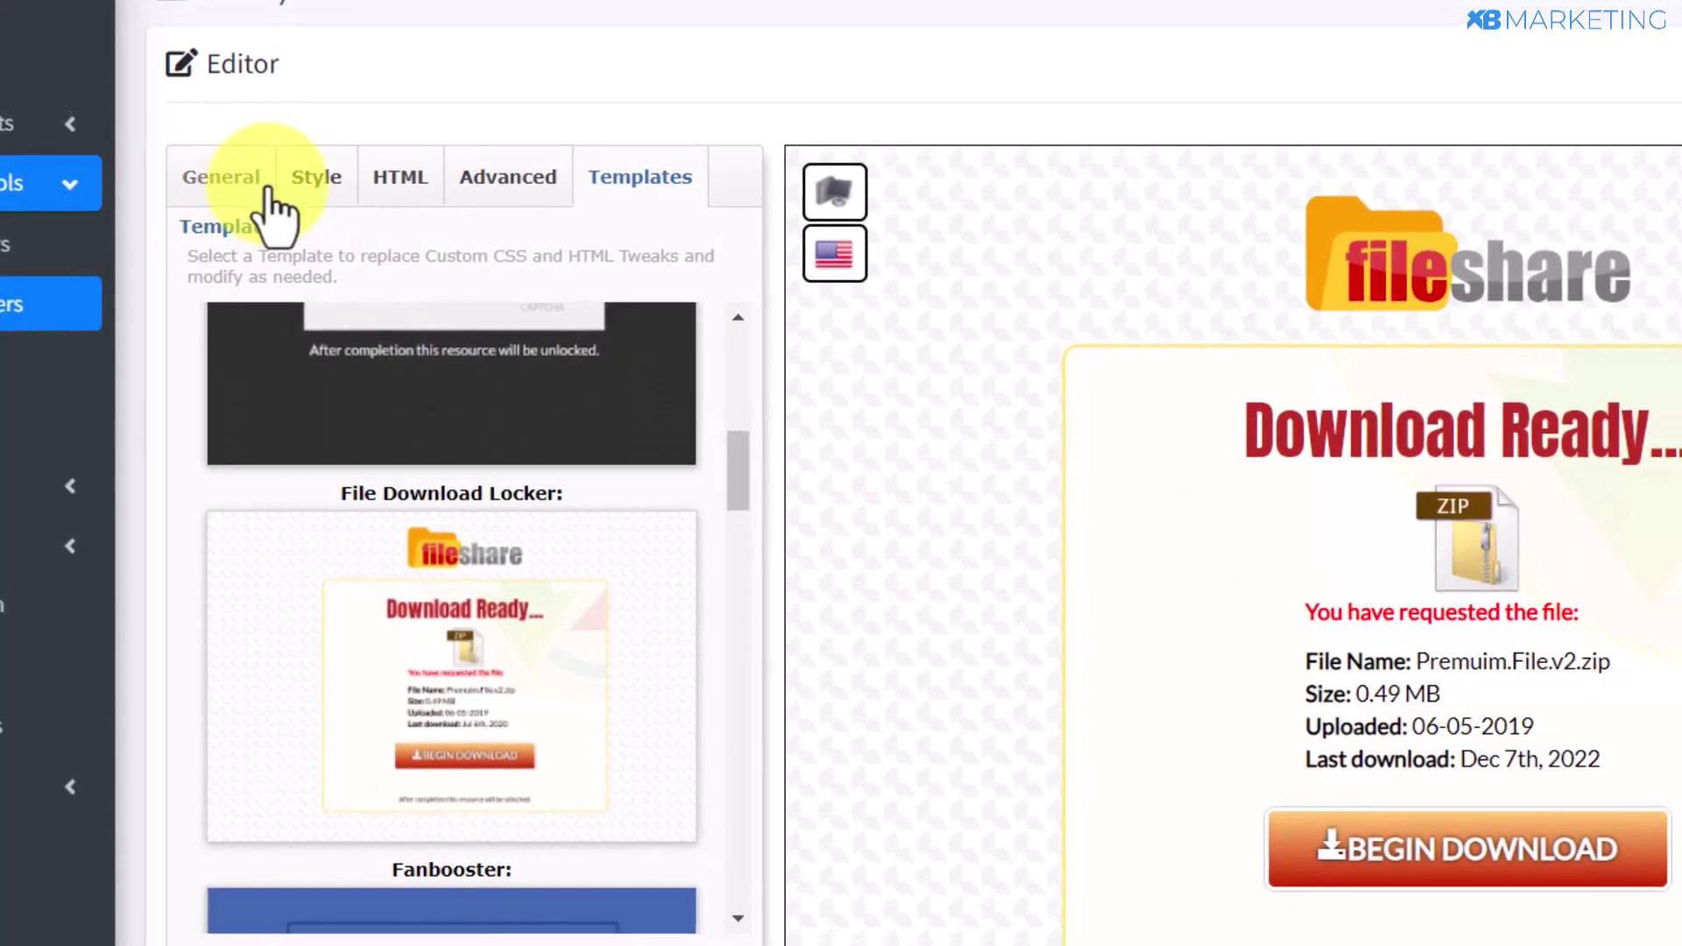
Step: Edit the header text to file name Travel_Secrets.zip, size 1.49 MB and upload date 11-05-2022
{"action": "left_click", "coordinate": [223, 191]}
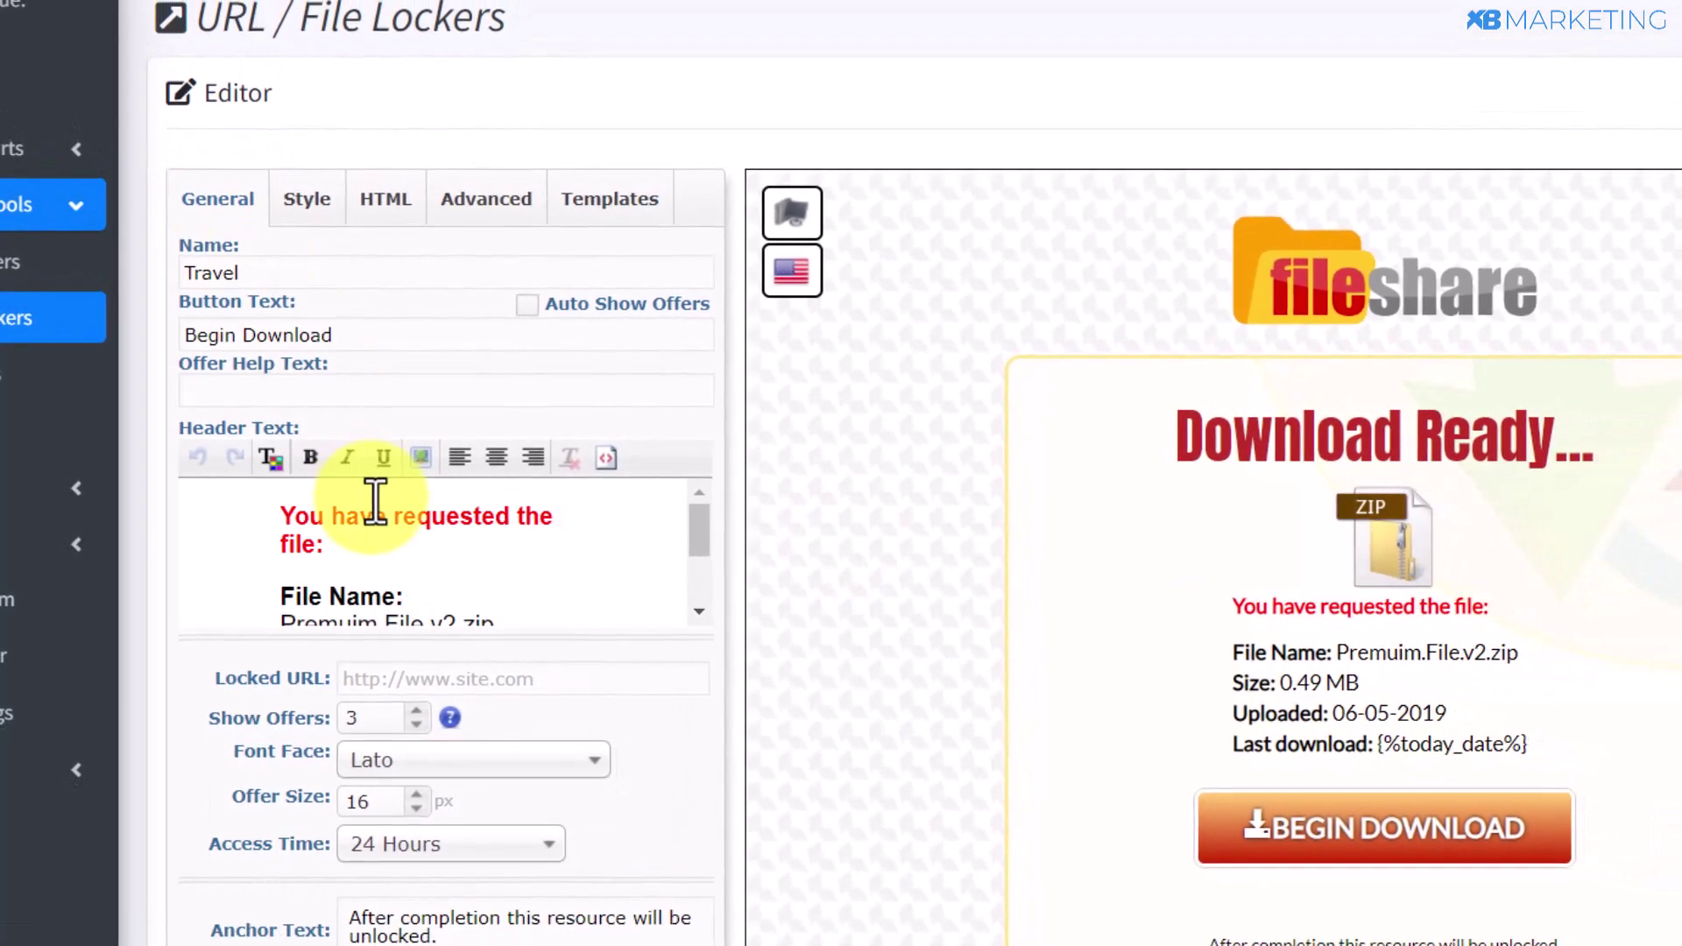
{"action": "scroll", "coordinate": [395, 533], "scroll_direction": "down", "scroll_amount": 2}
{"action": "scroll", "coordinate": [403, 544], "scroll_direction": "up", "scroll_amount": 2}
{"action": "scroll", "coordinate": [426, 554], "scroll_direction": "down", "scroll_amount": 2}
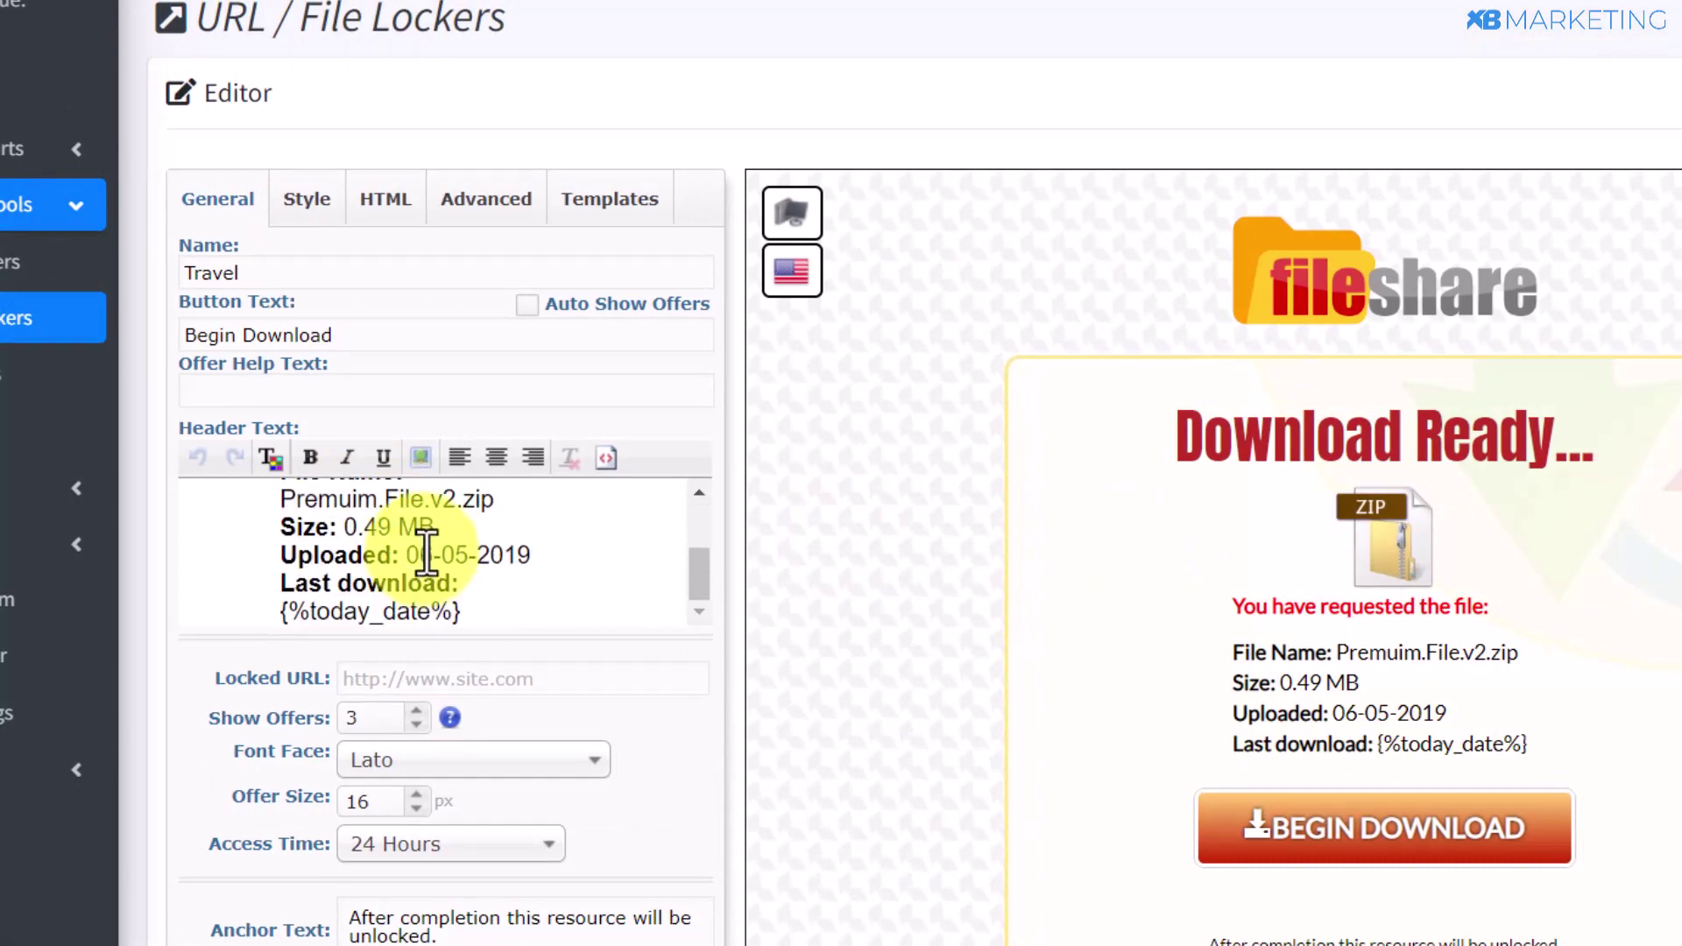
{"action": "scroll", "coordinate": [426, 544], "scroll_direction": "up", "scroll_amount": 3}
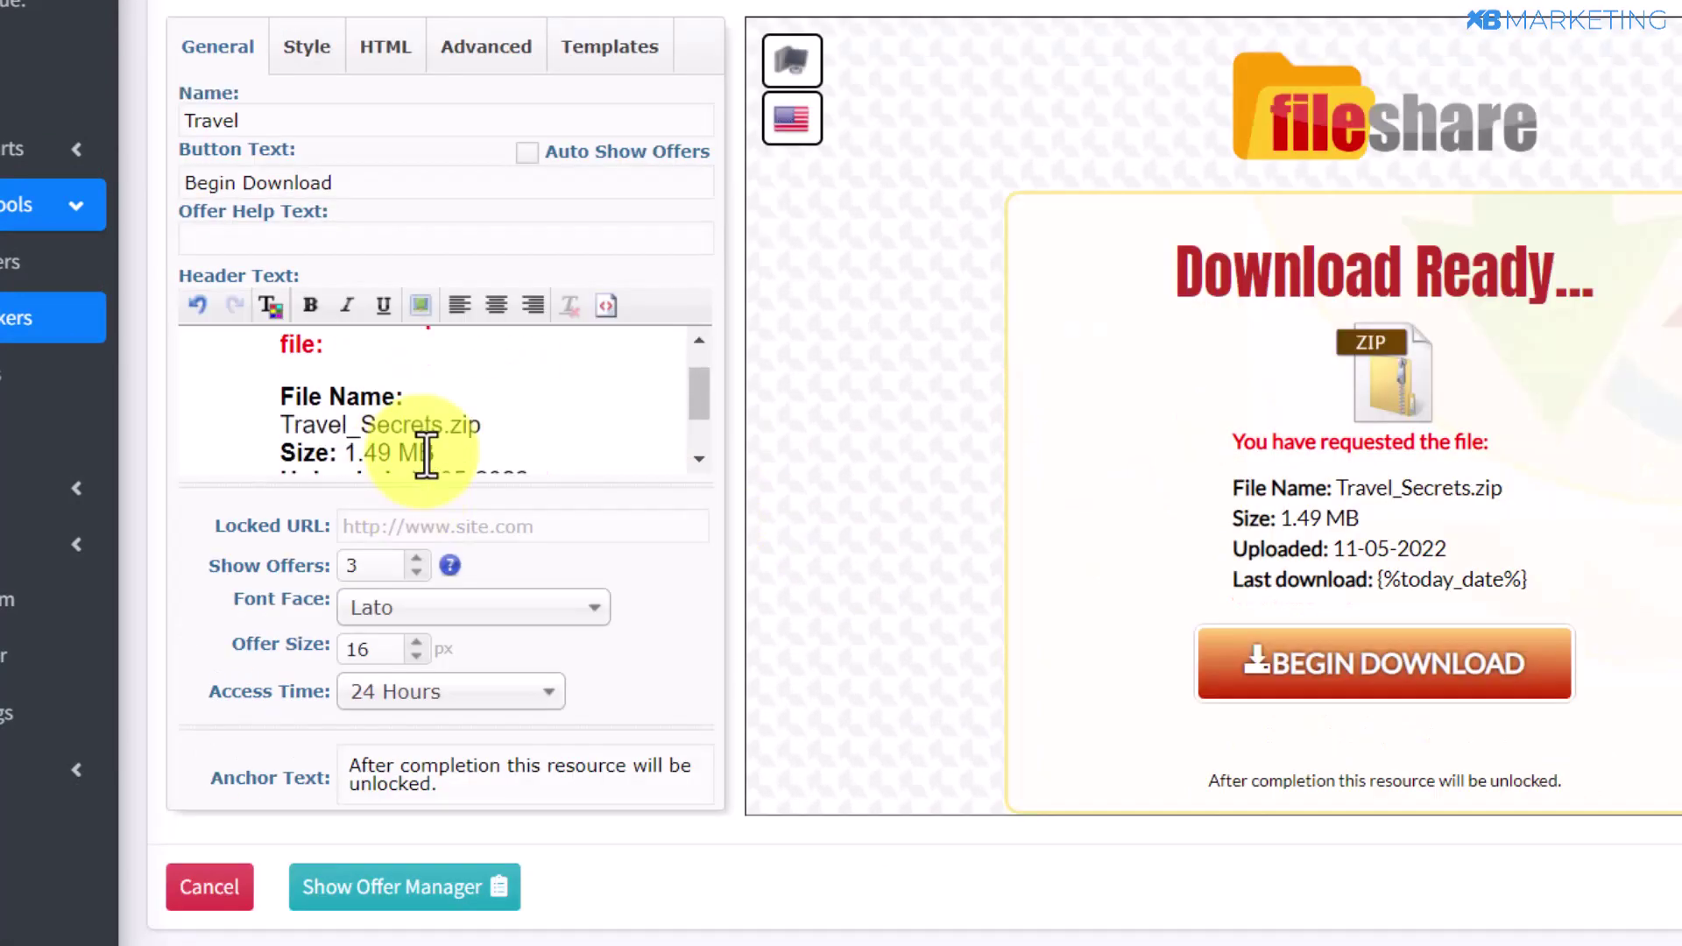
{"action": "scroll", "coordinate": [526, 433], "scroll_direction": "down", "scroll_amount": 2}
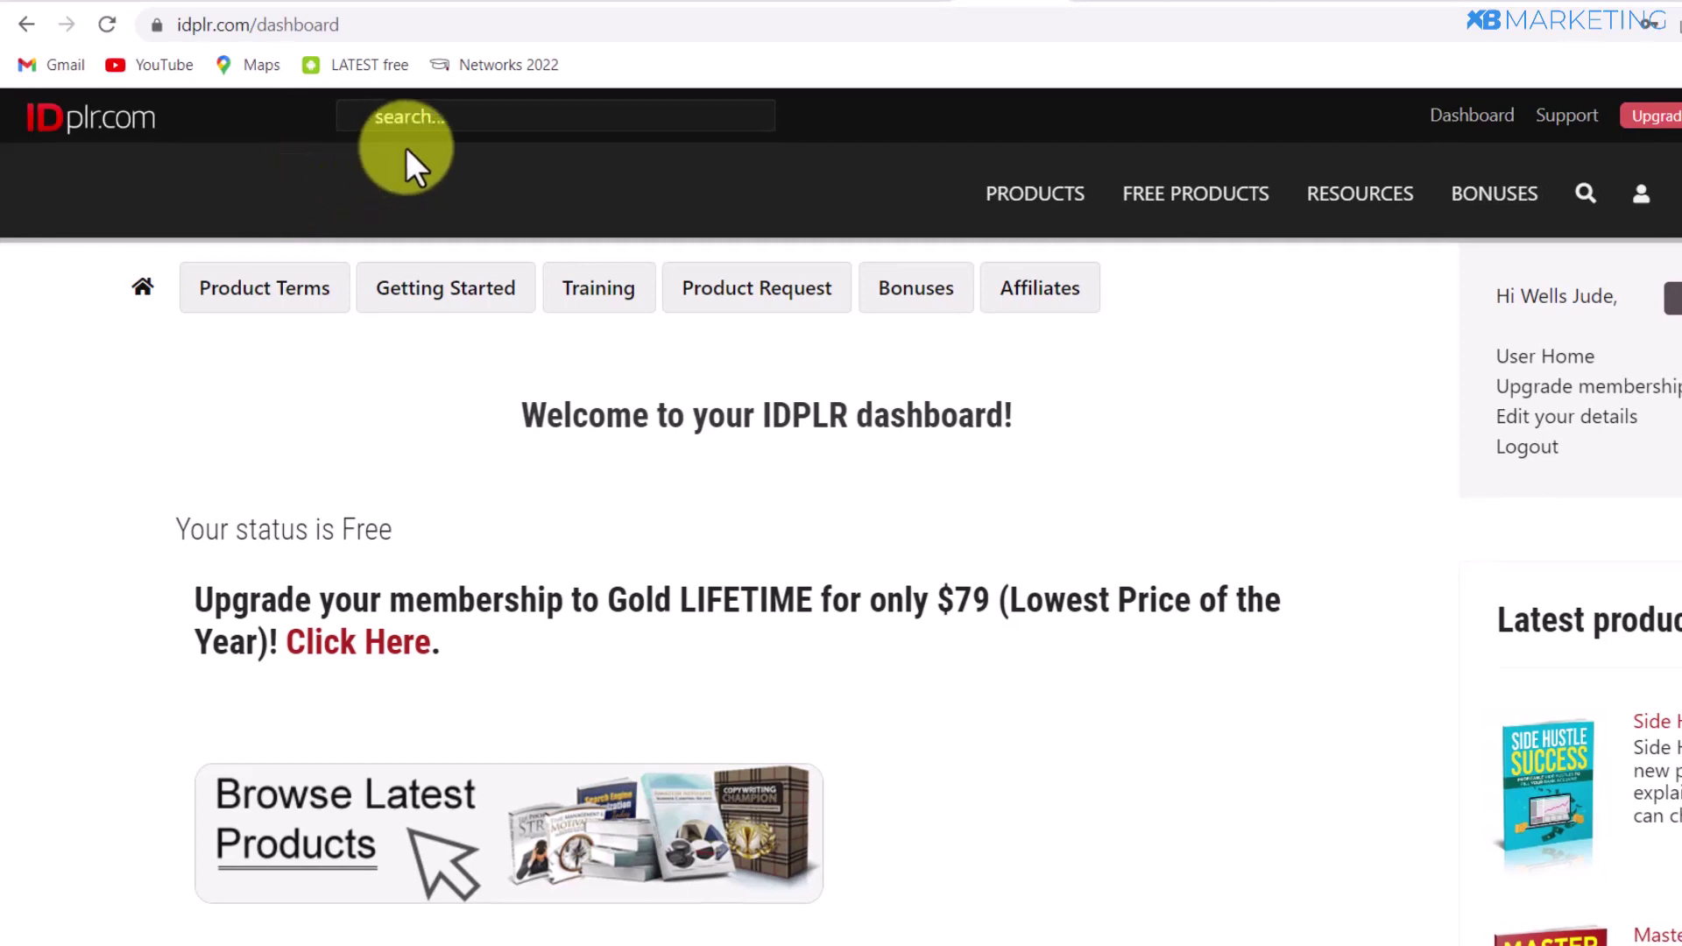
Step: Search the IDPLR product library for travel and open the Expert Travel Insider eBook
{"action": "left_click", "coordinate": [440, 116]}
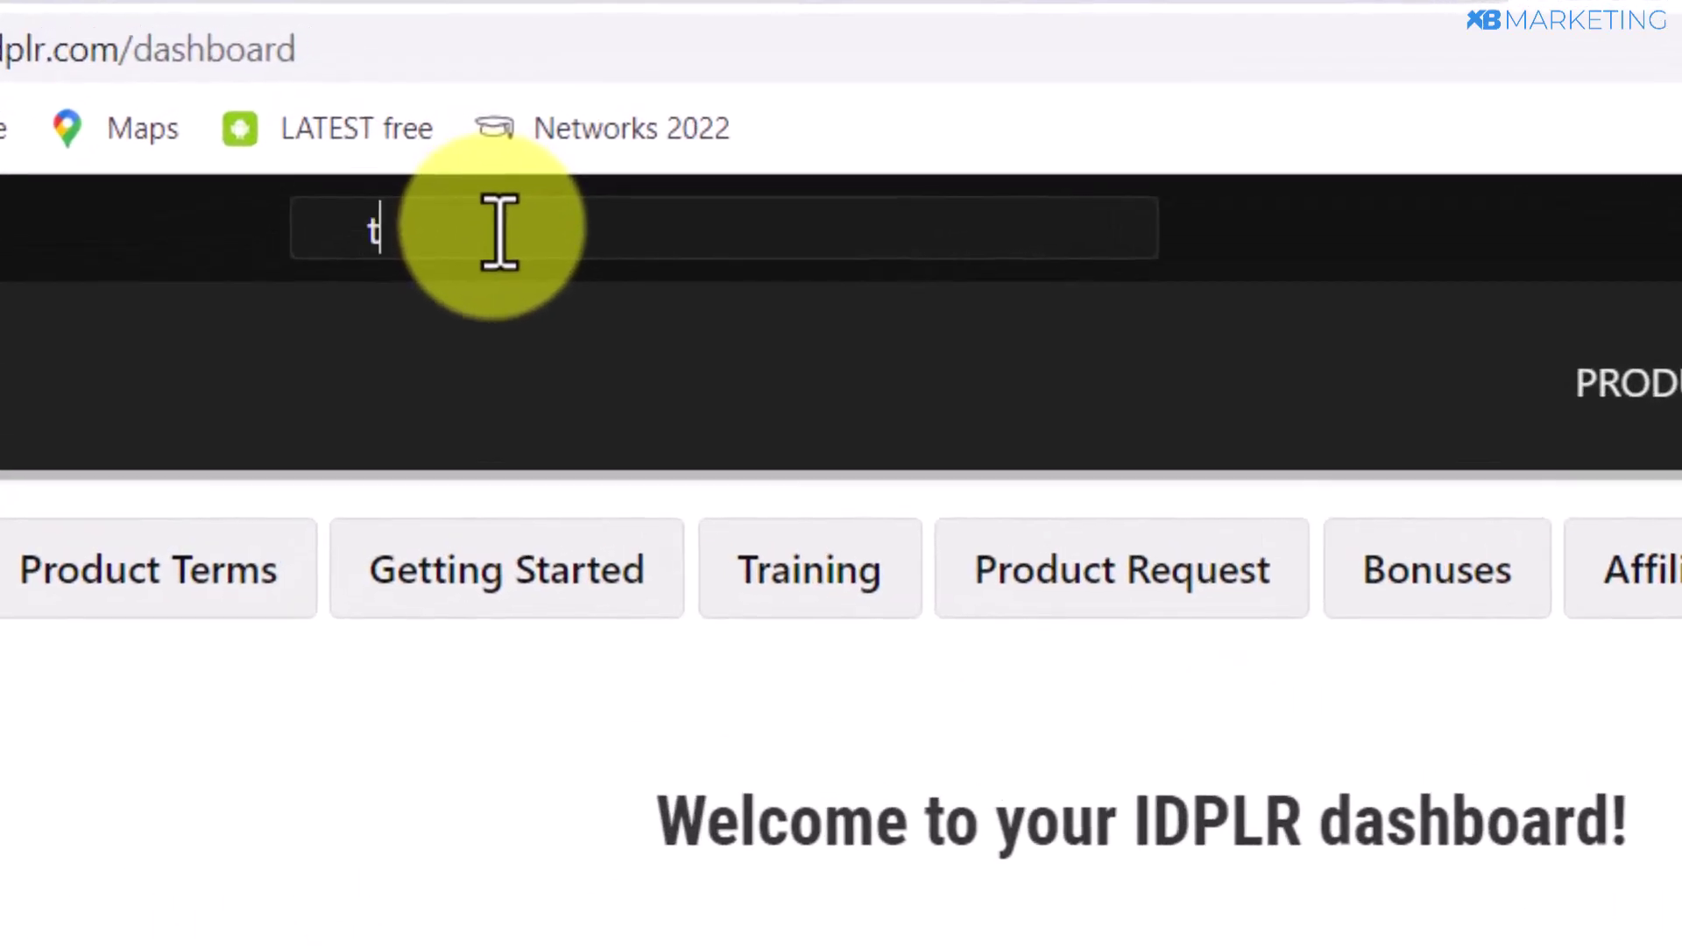
{"action": "type", "text": "travel"}
{"action": "key", "text": "Return"}
{"action": "scroll", "coordinate": [841, 613], "scroll_direction": "down", "scroll_amount": 5}
{"action": "scroll", "coordinate": [841, 613], "scroll_direction": "down", "scroll_amount": 2}
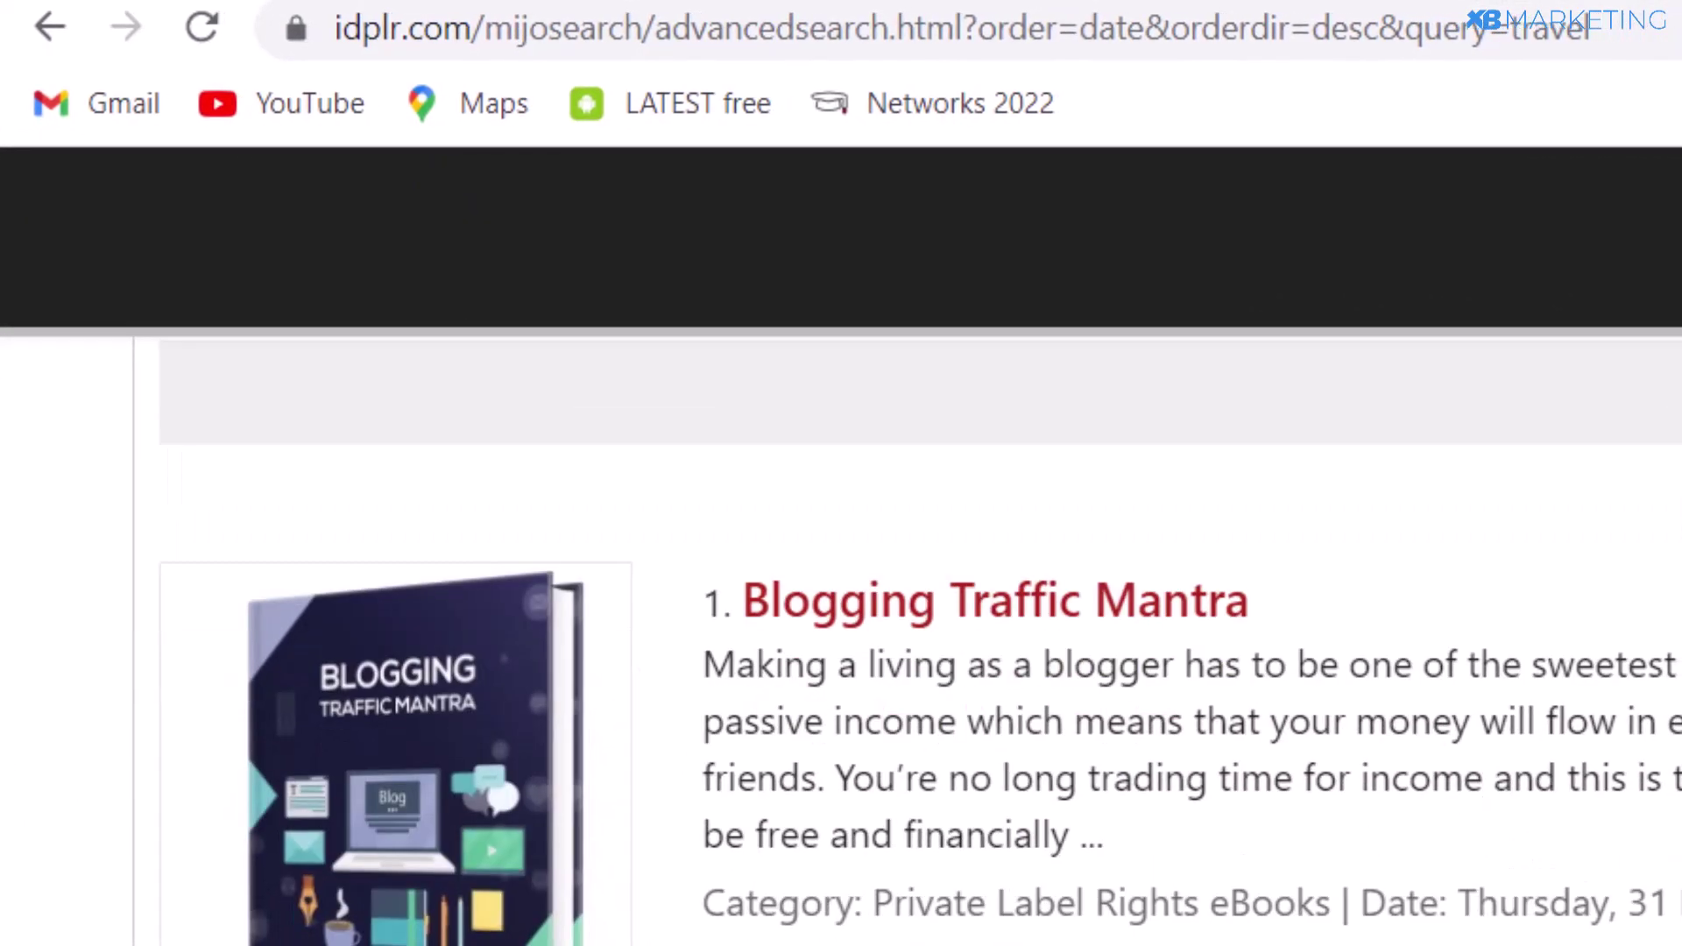
{"action": "scroll", "coordinate": [911, 894], "scroll_direction": "down", "scroll_amount": 10}
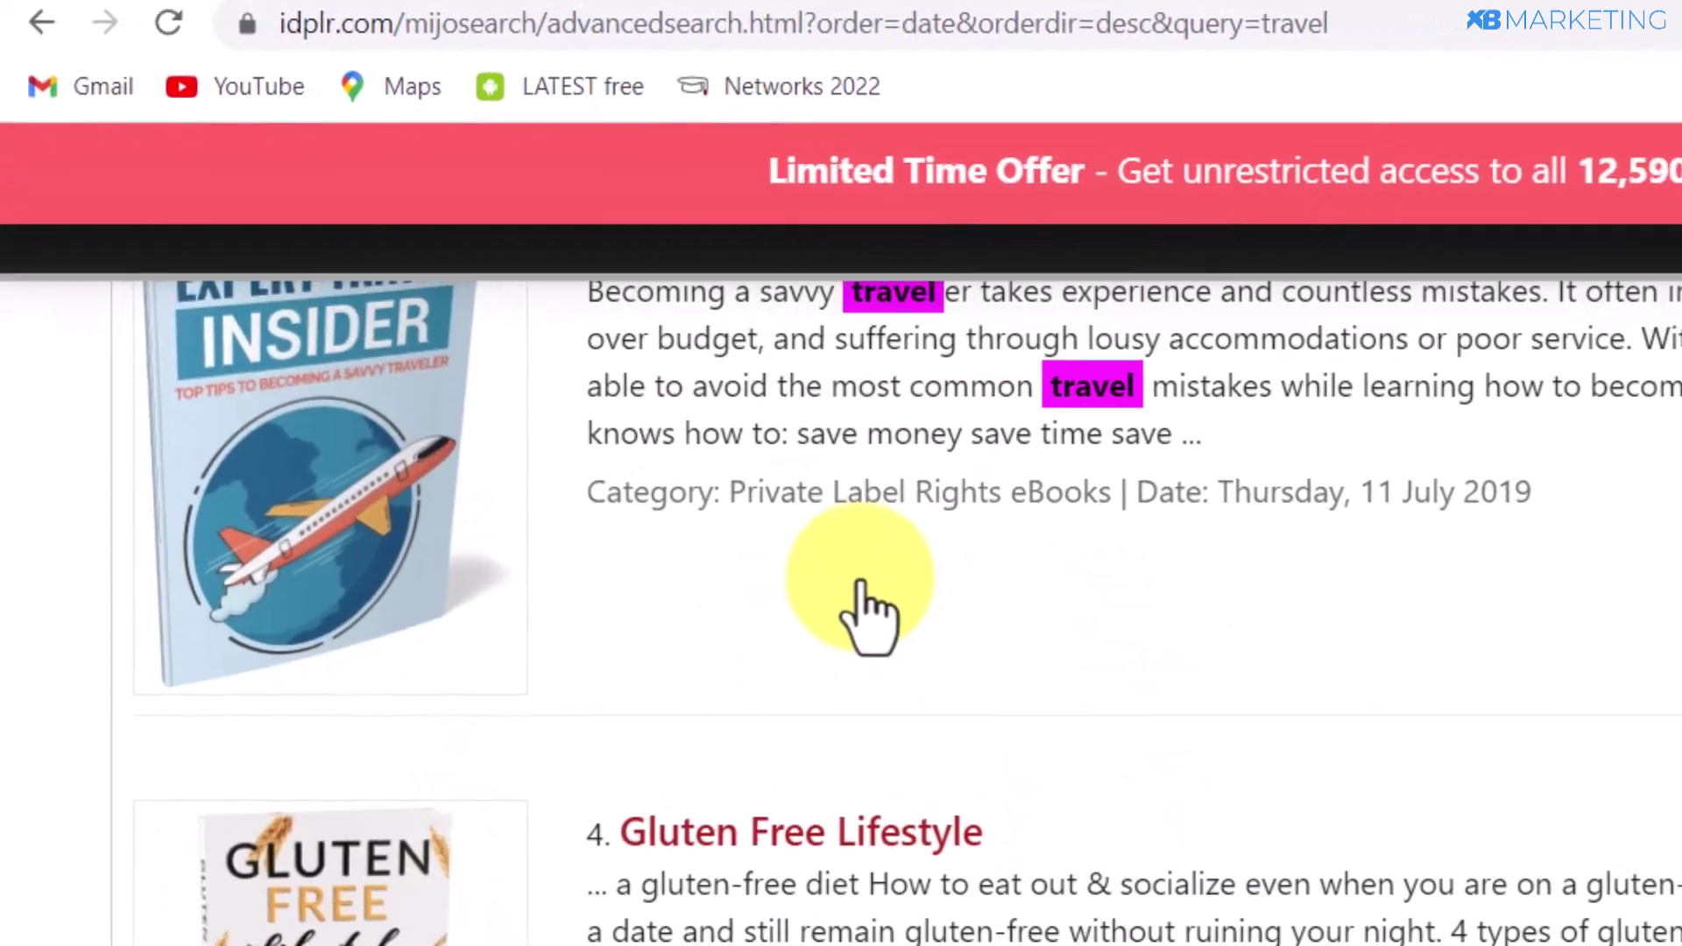
{"action": "scroll", "coordinate": [861, 580], "scroll_direction": "up", "scroll_amount": 2}
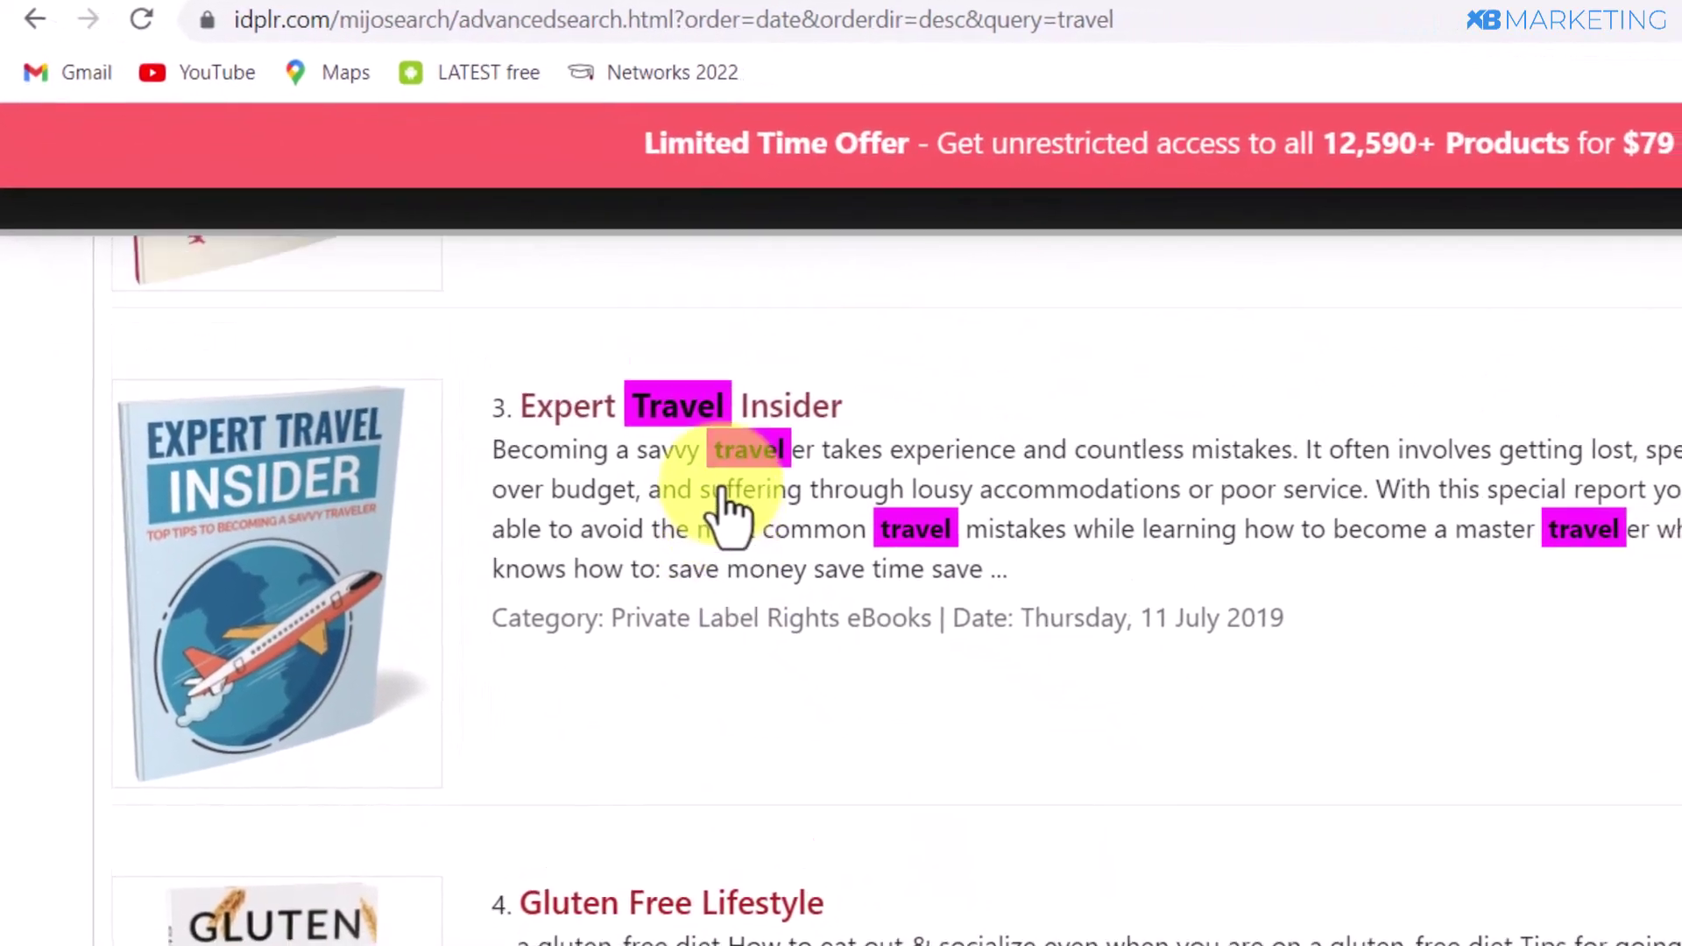
{"action": "scroll", "coordinate": [720, 503], "scroll_direction": "up", "scroll_amount": 1}
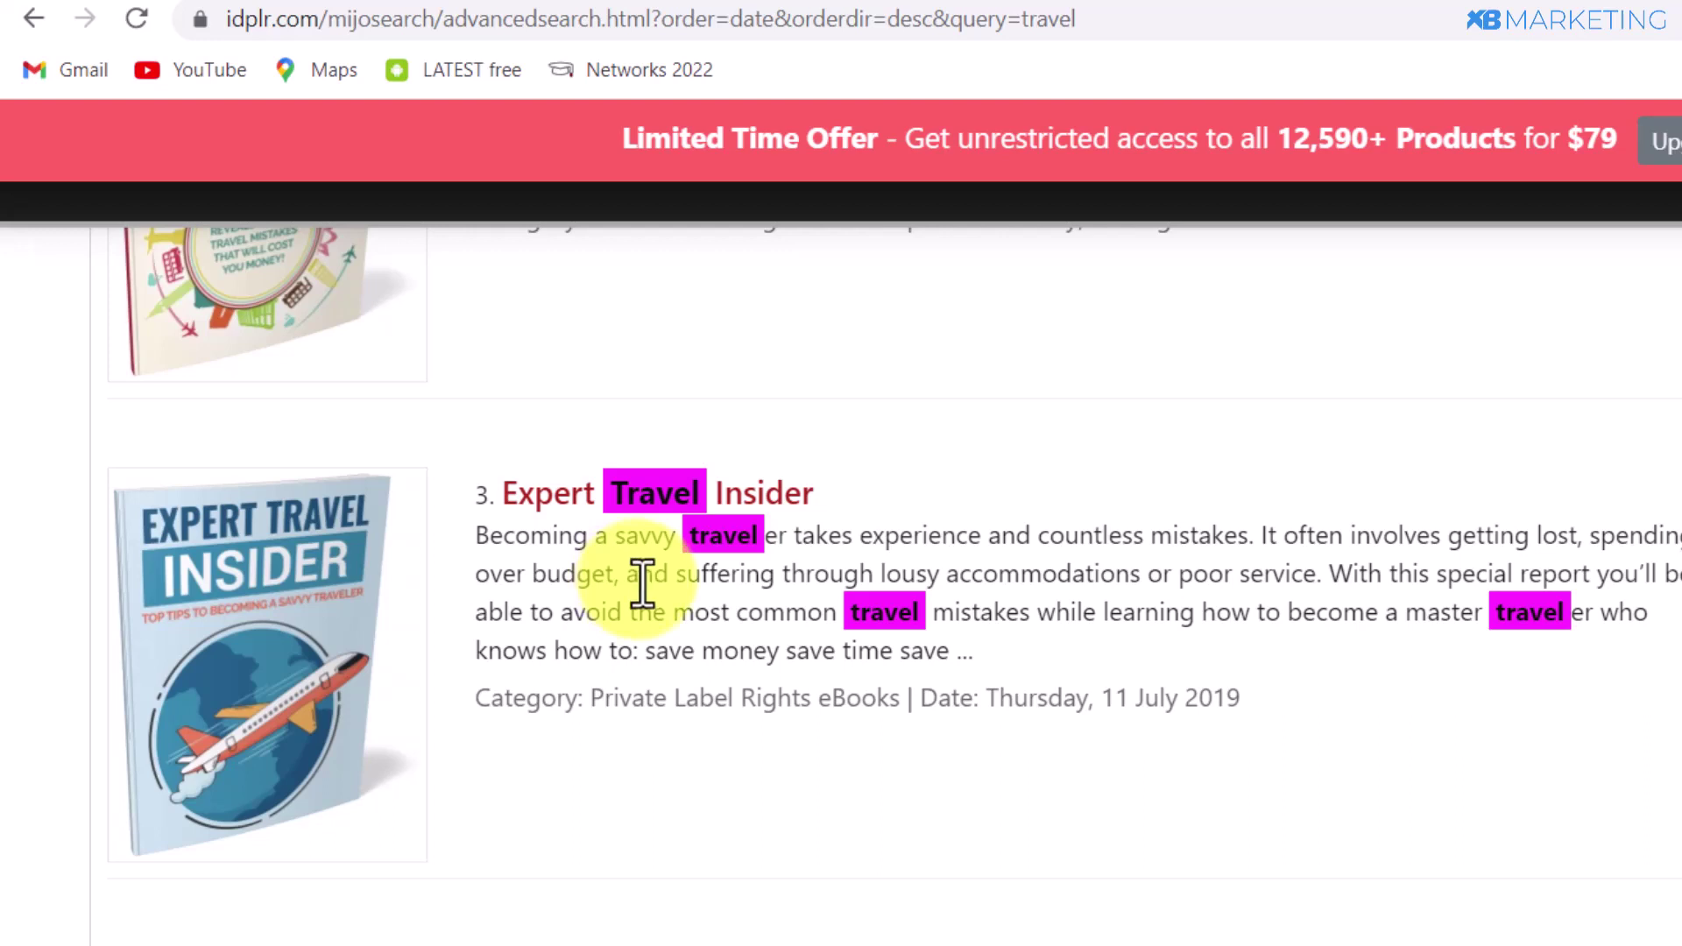
{"action": "left_click", "coordinate": [574, 498]}
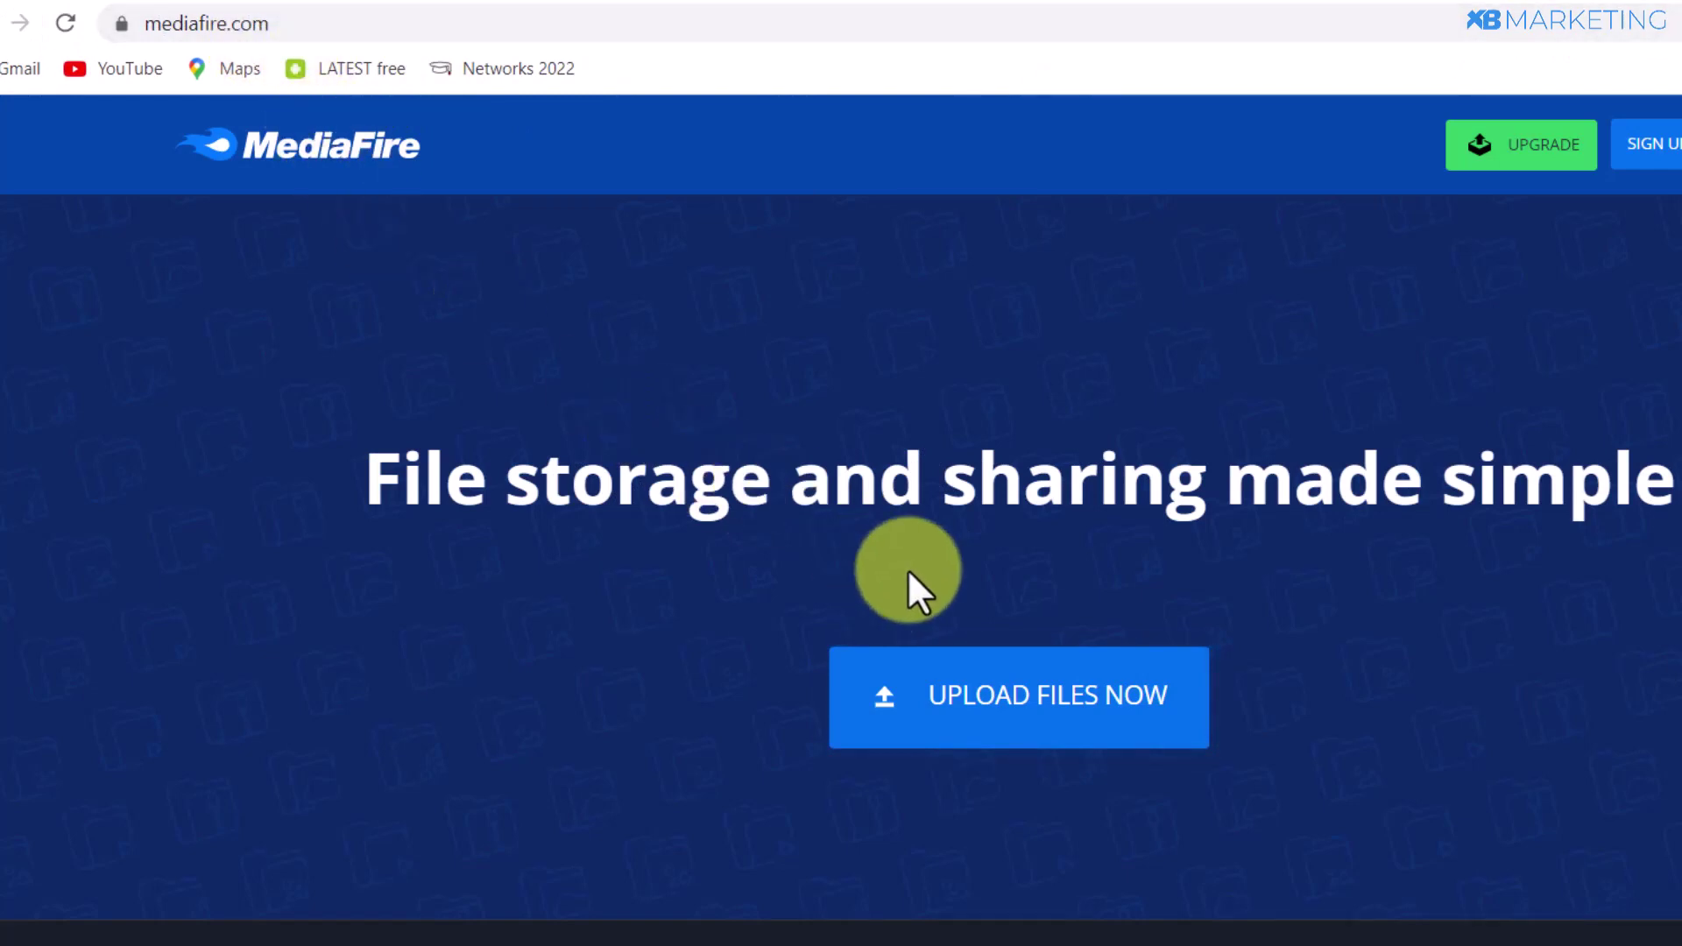
Step: Upload Expert-Travel-InsiderPLRpack.12461.zip to MediaFire and enter its share link as the Travel locker's Locked URL in CPAGrip
{"action": "left_click", "coordinate": [1023, 700]}
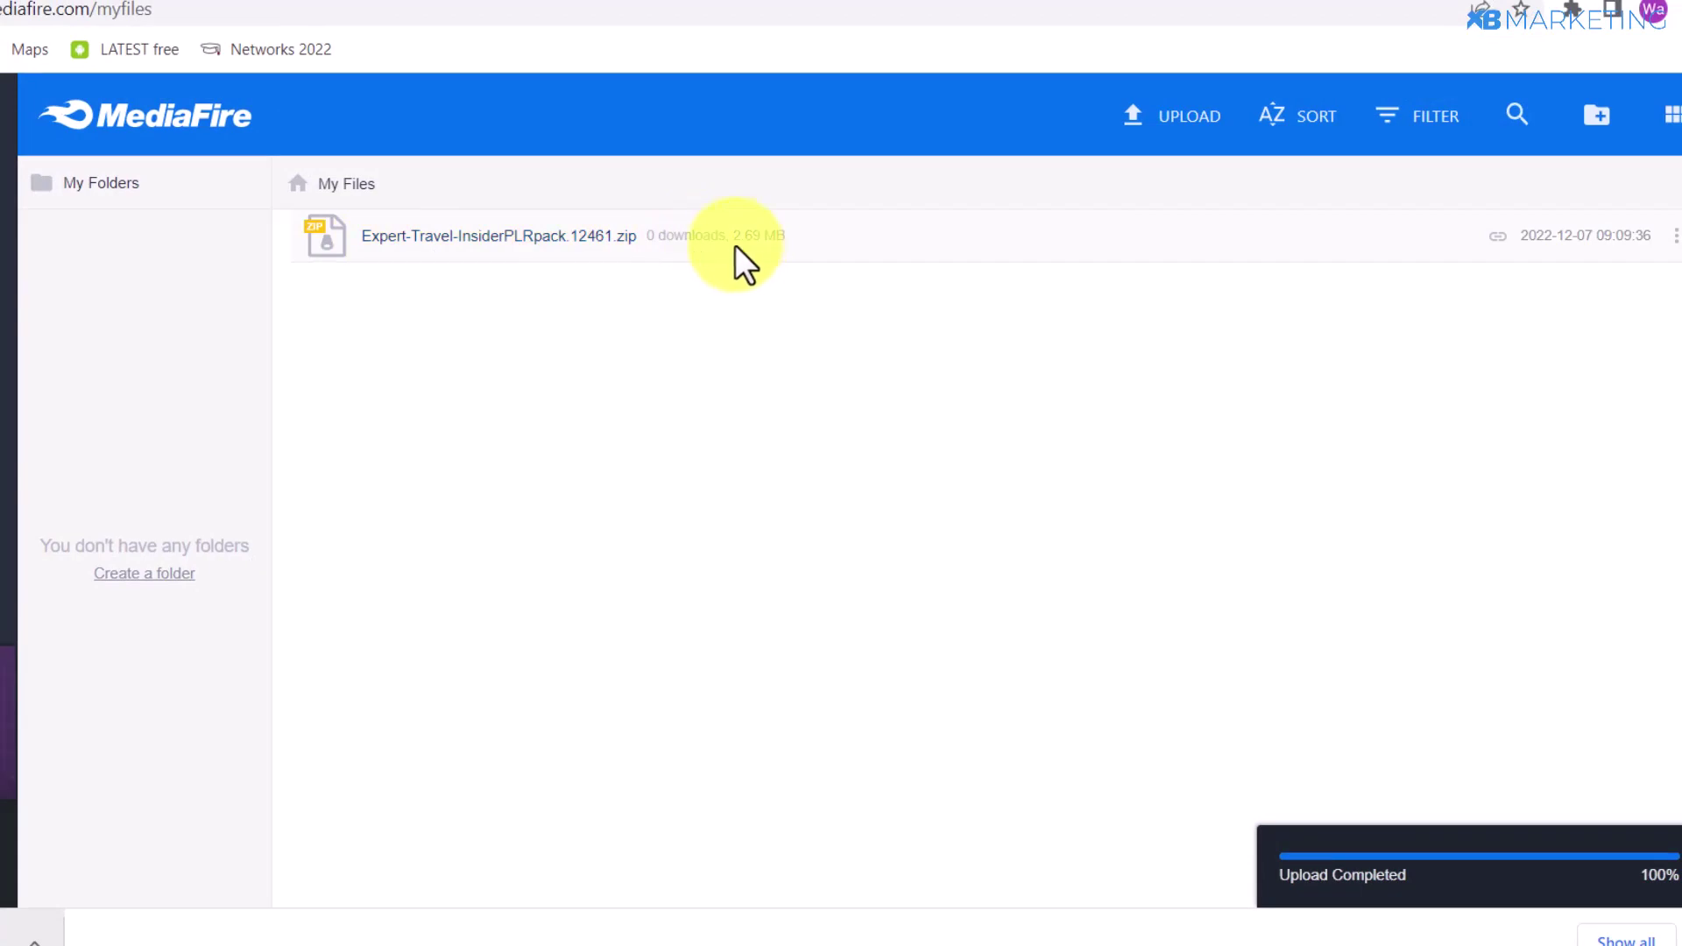
{"action": "left_click", "coordinate": [1499, 236]}
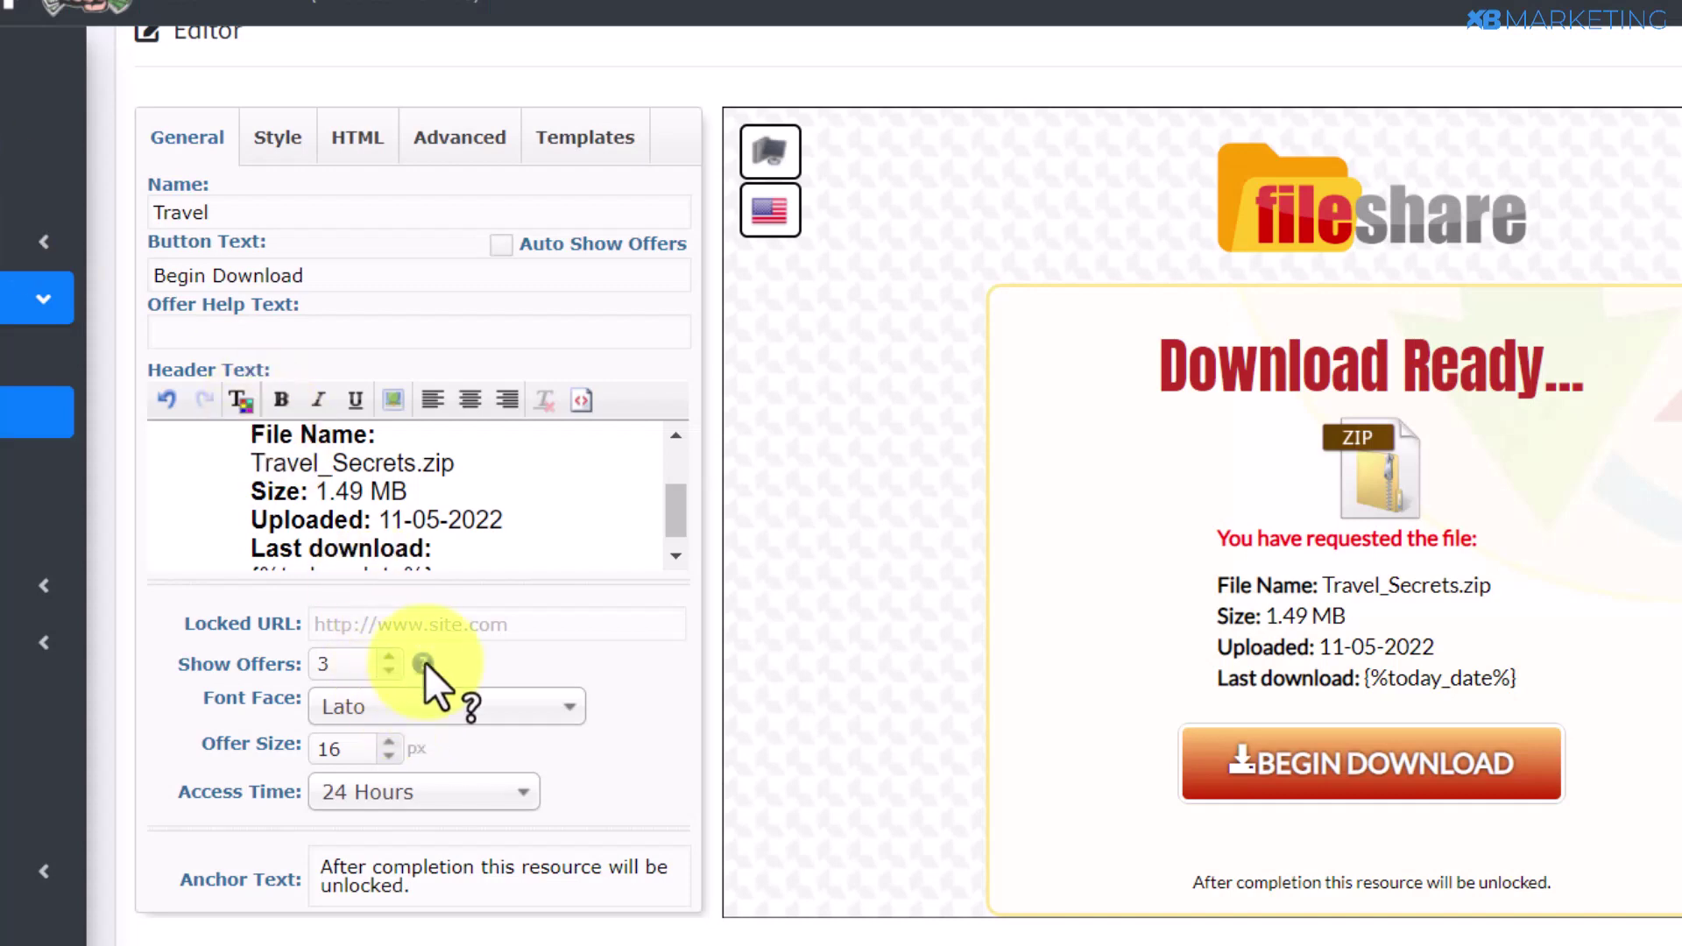
{"action": "left_click", "coordinate": [429, 625]}
{"action": "key", "text": "ctrl+v"}
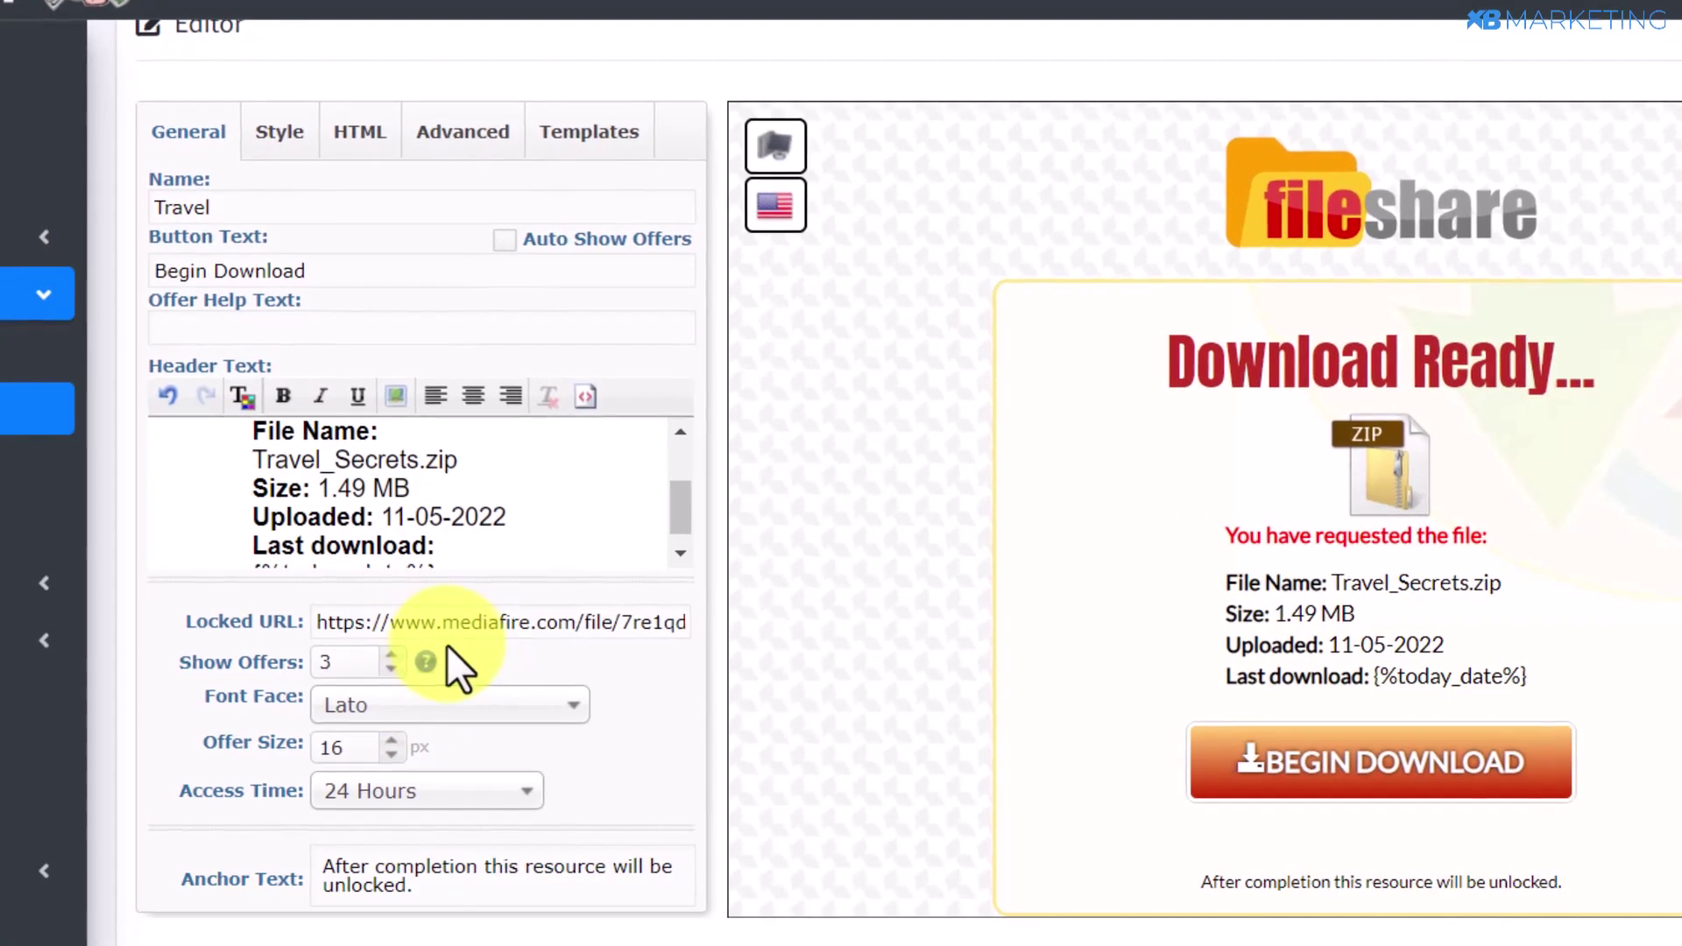
Step: Examine the locker's Leads Required choices and recheck its general settings
{"action": "scroll", "coordinate": [365, 282], "scroll_direction": "up", "scroll_amount": 2}
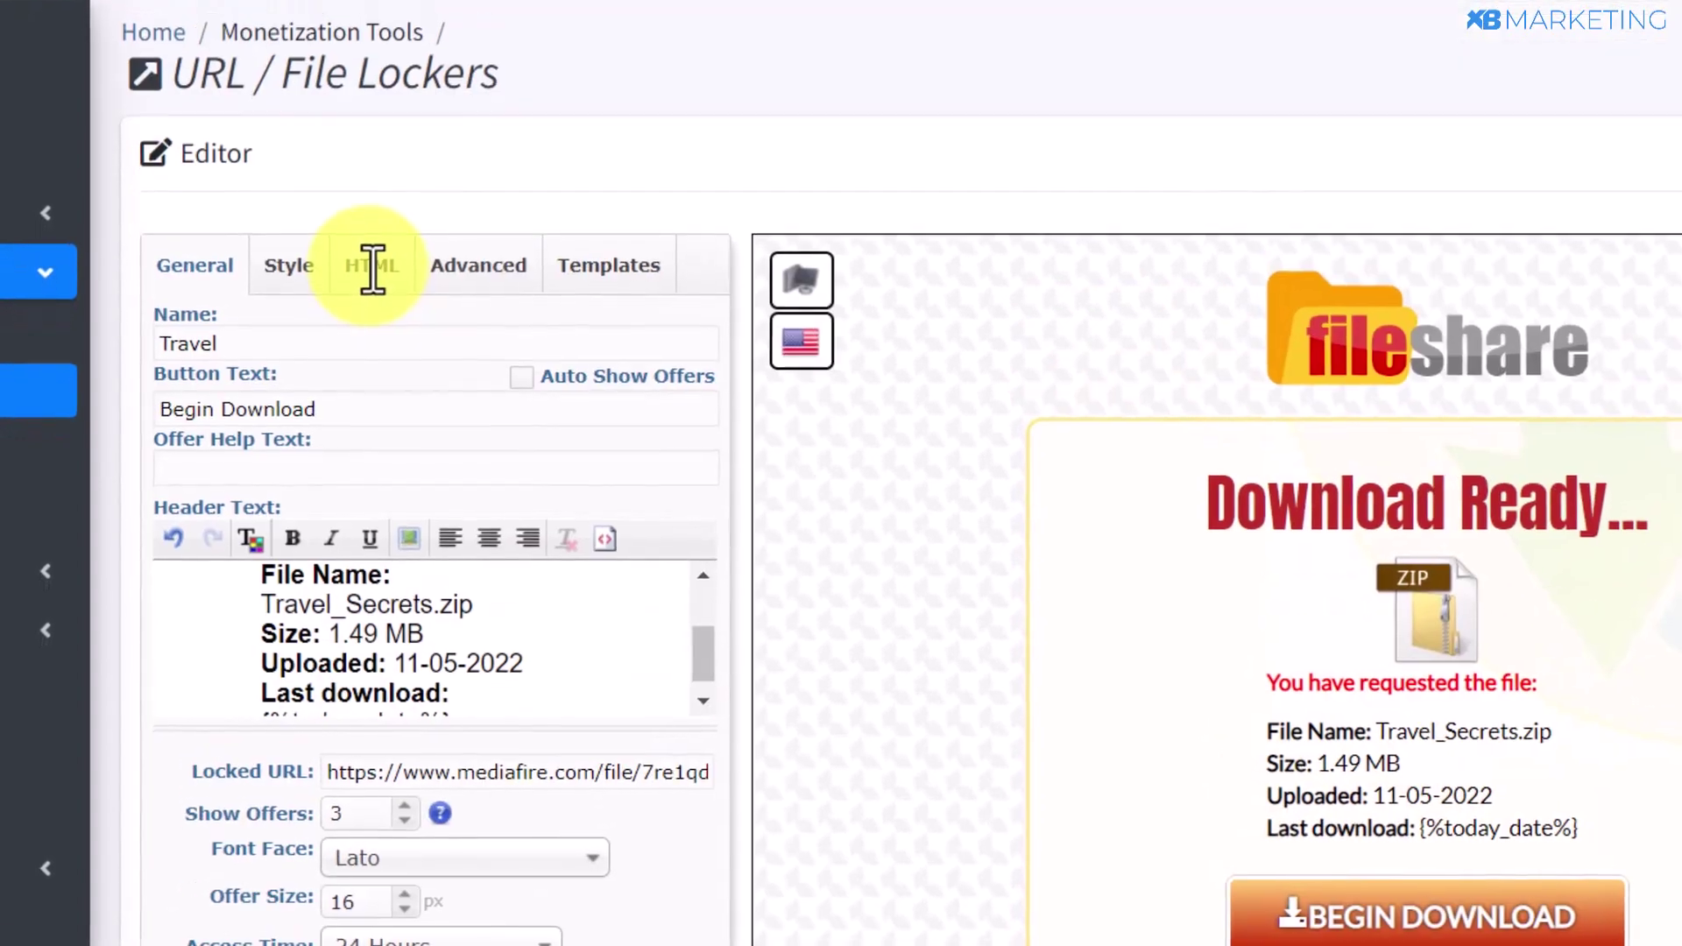
{"action": "left_click", "coordinate": [464, 267]}
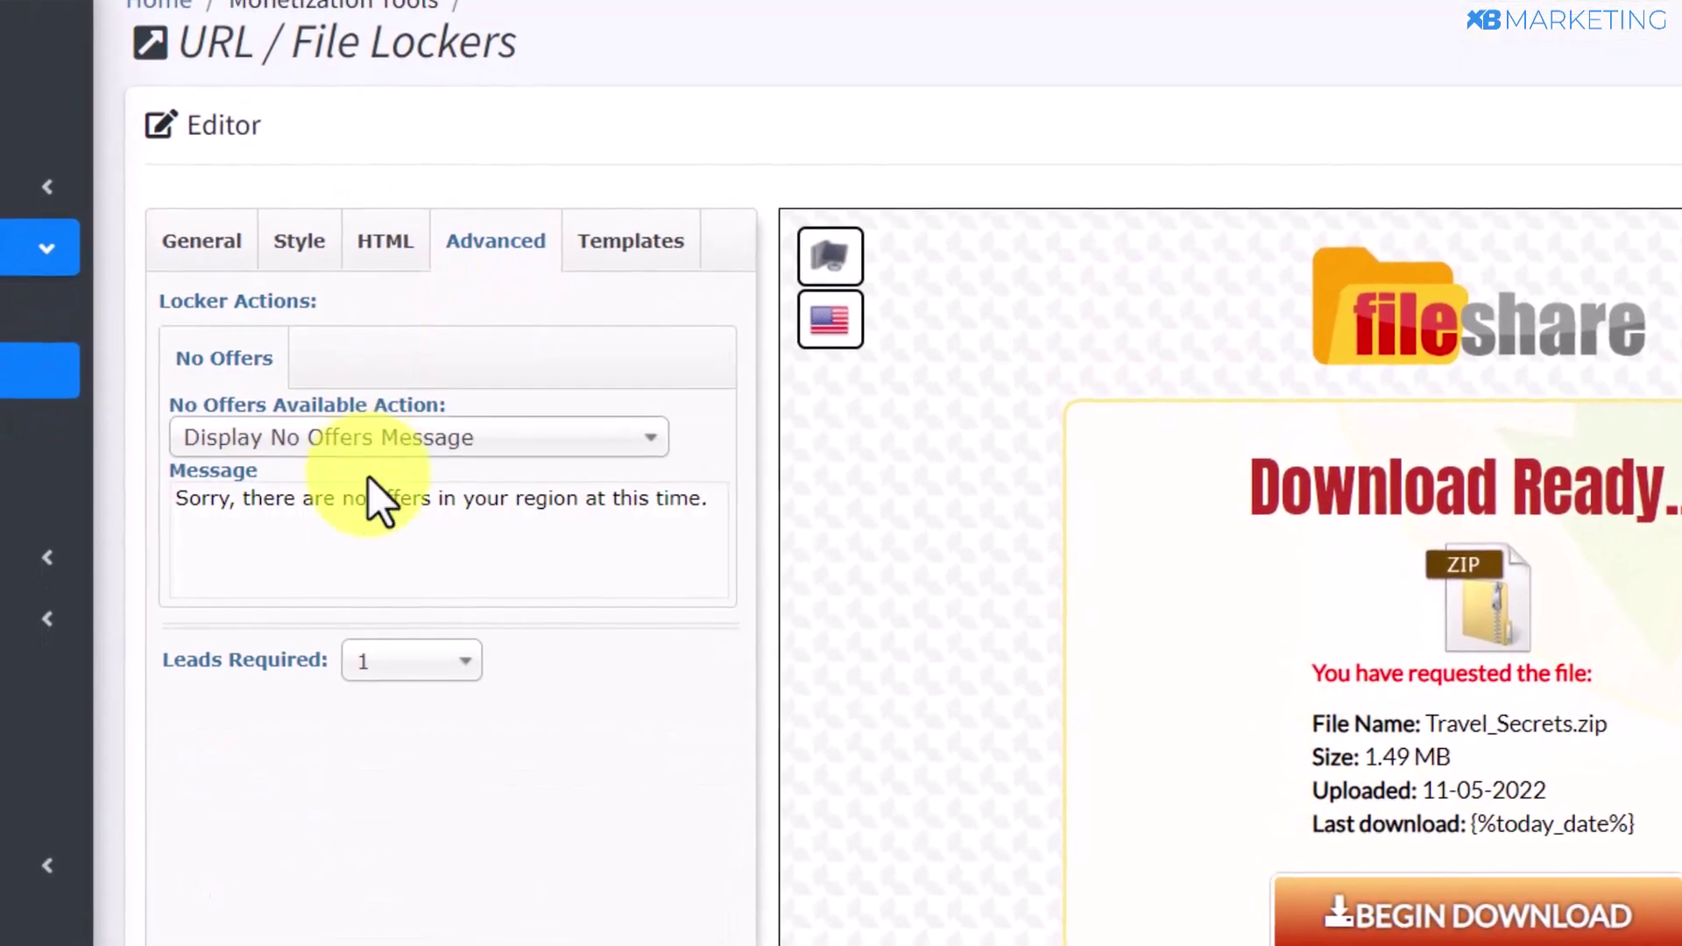
{"action": "left_click", "coordinate": [400, 670]}
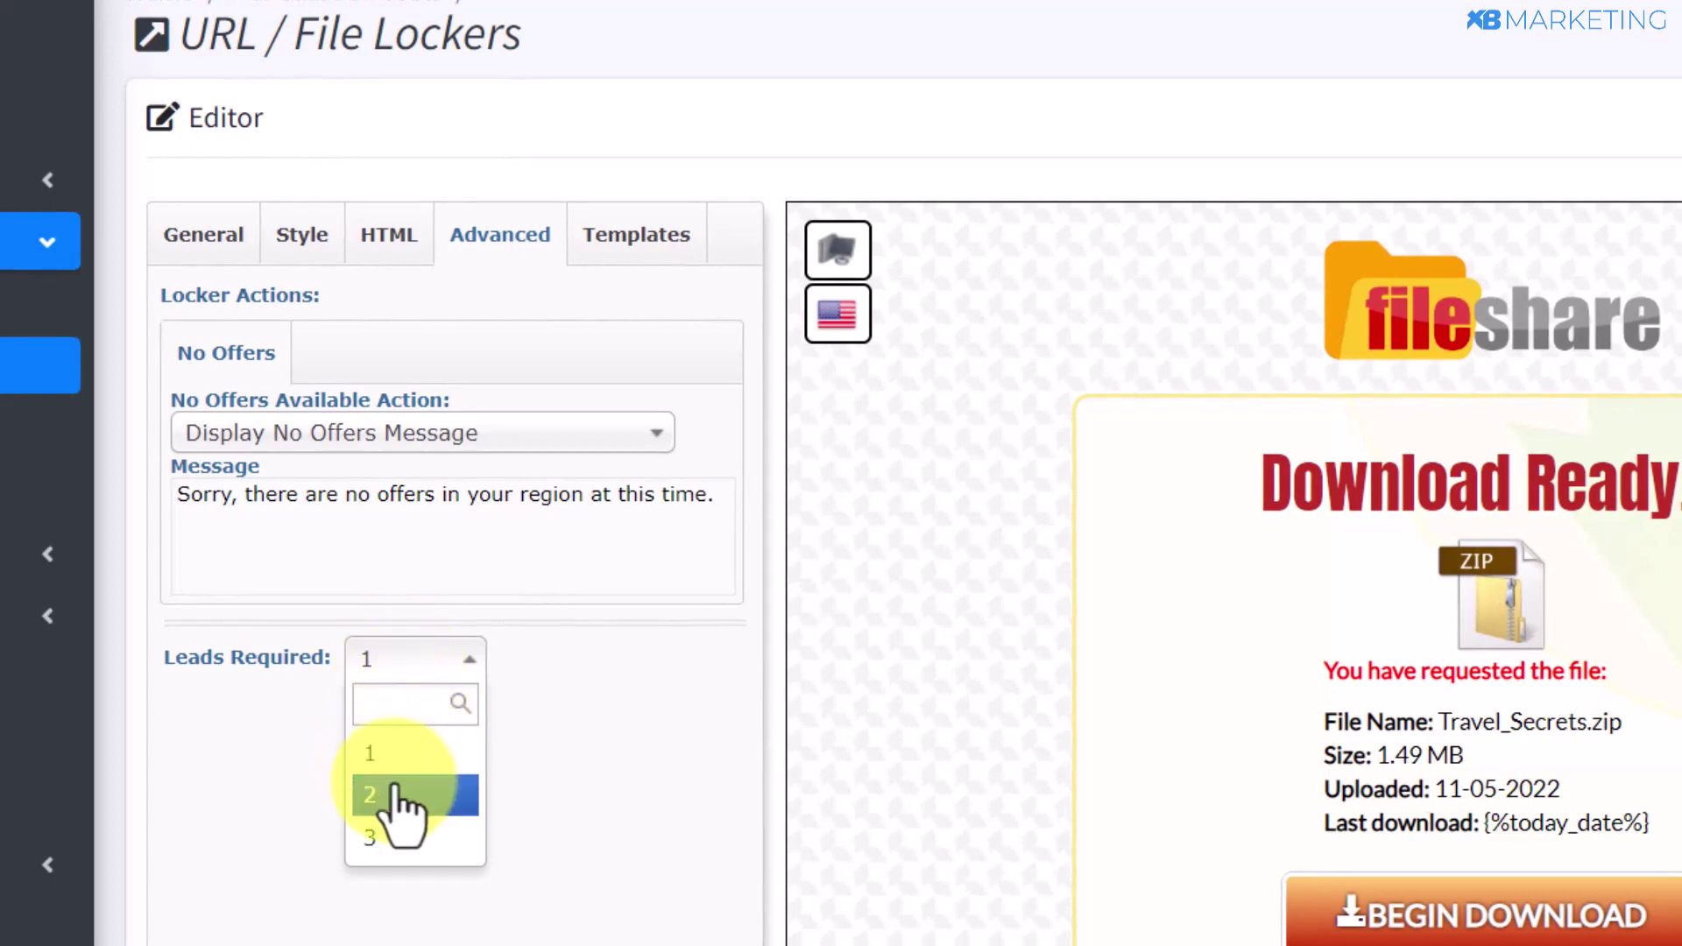
{"action": "left_click", "coordinate": [210, 246]}
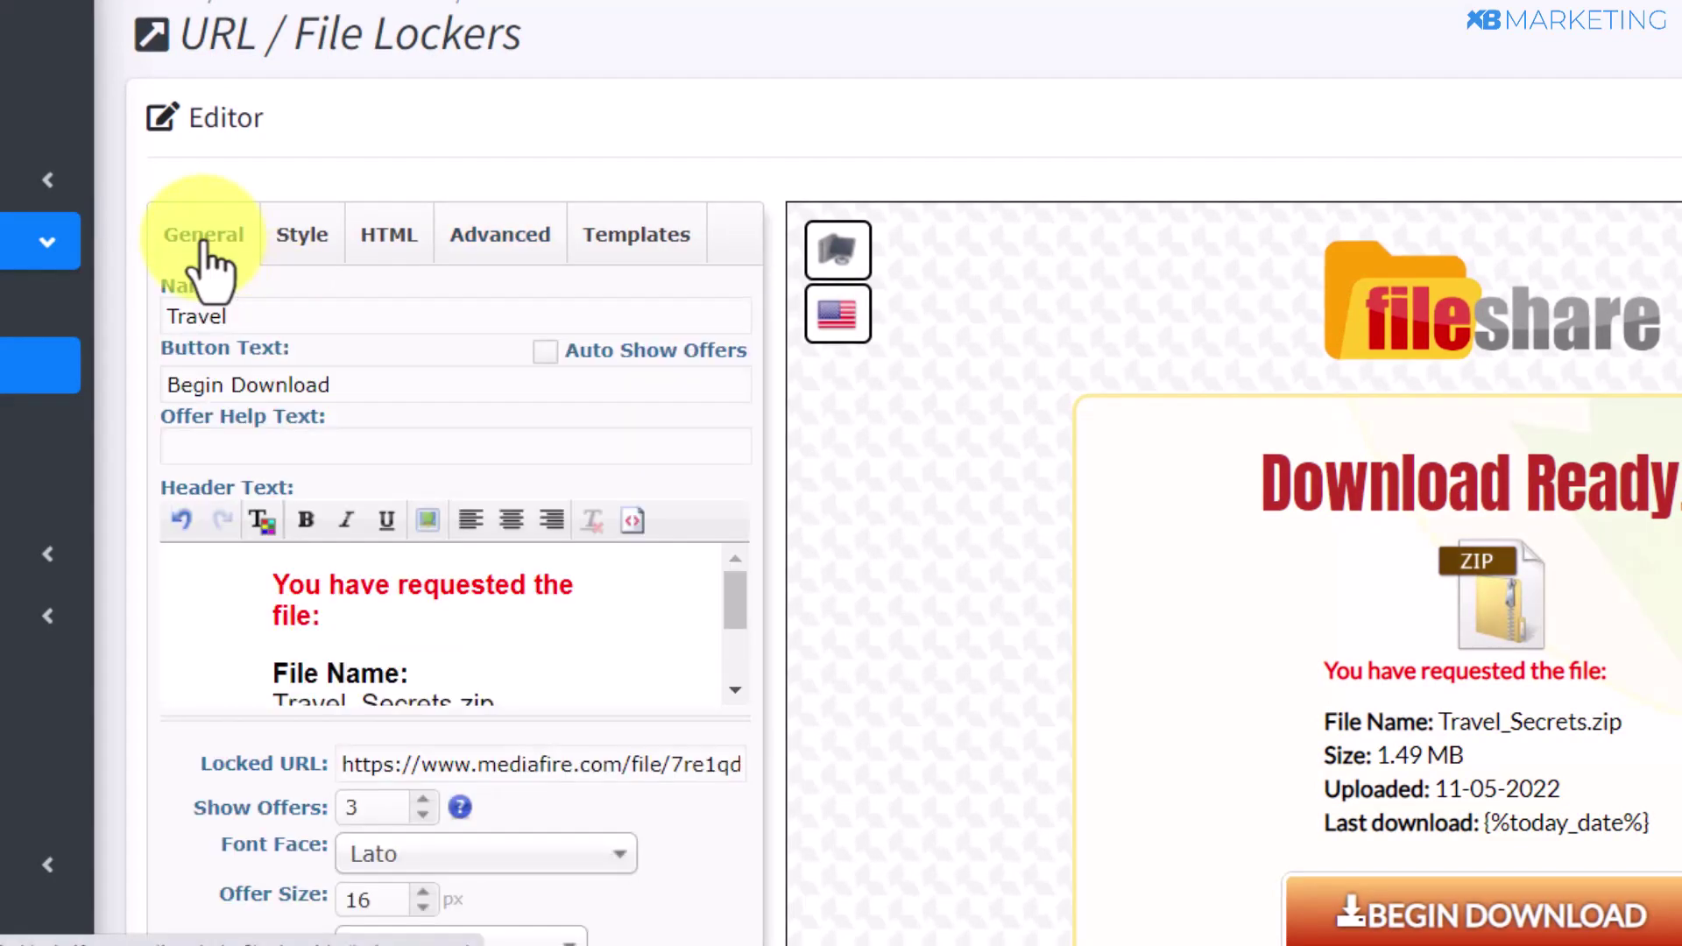
{"action": "scroll", "coordinate": [544, 687], "scroll_direction": "down", "scroll_amount": 3}
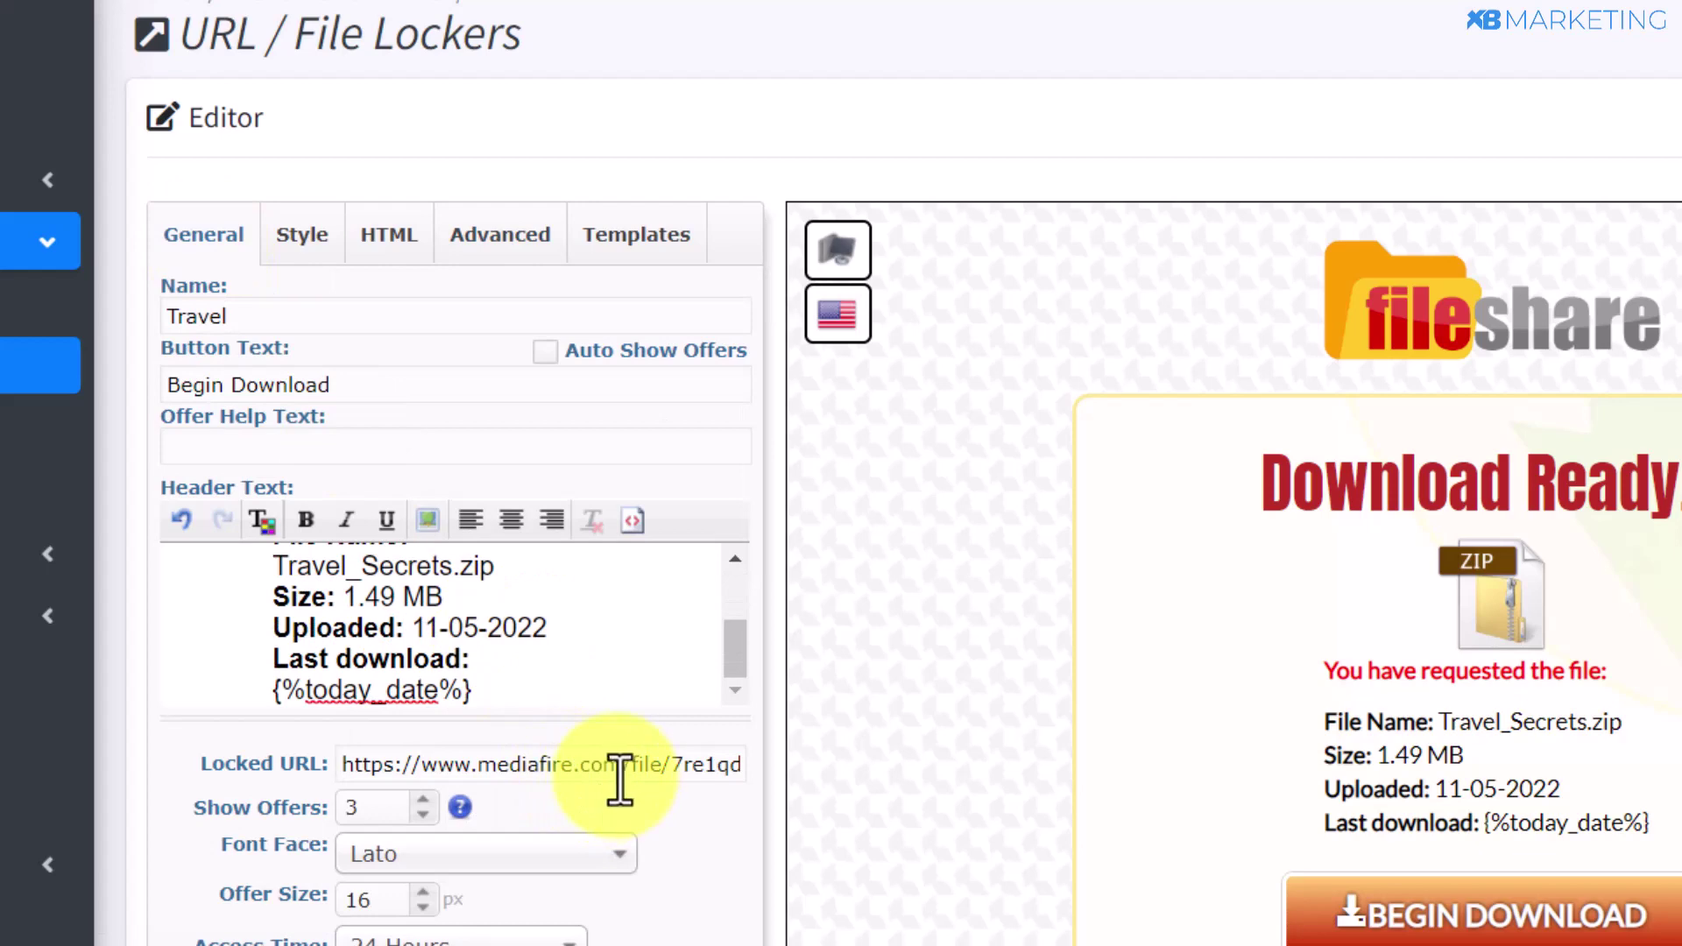
{"action": "scroll", "coordinate": [491, 613], "scroll_direction": "up", "scroll_amount": 3}
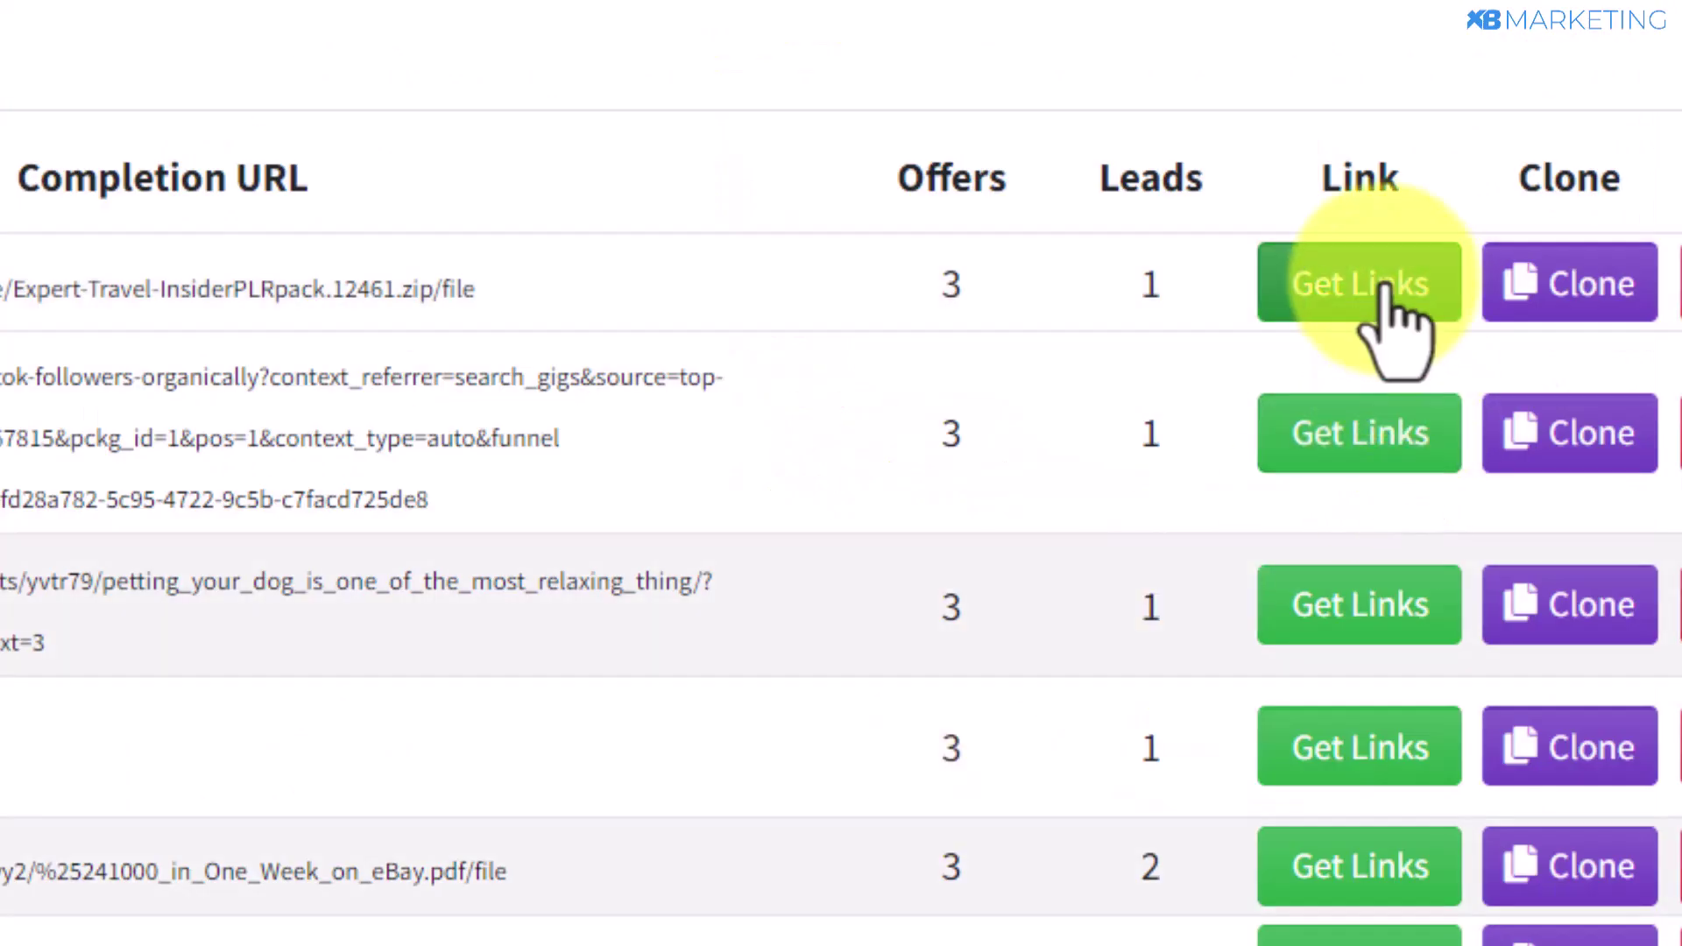
Step: Generate the link for the Travel locker on the quartzfiles.com domain and copy it
{"action": "left_click", "coordinate": [1314, 289]}
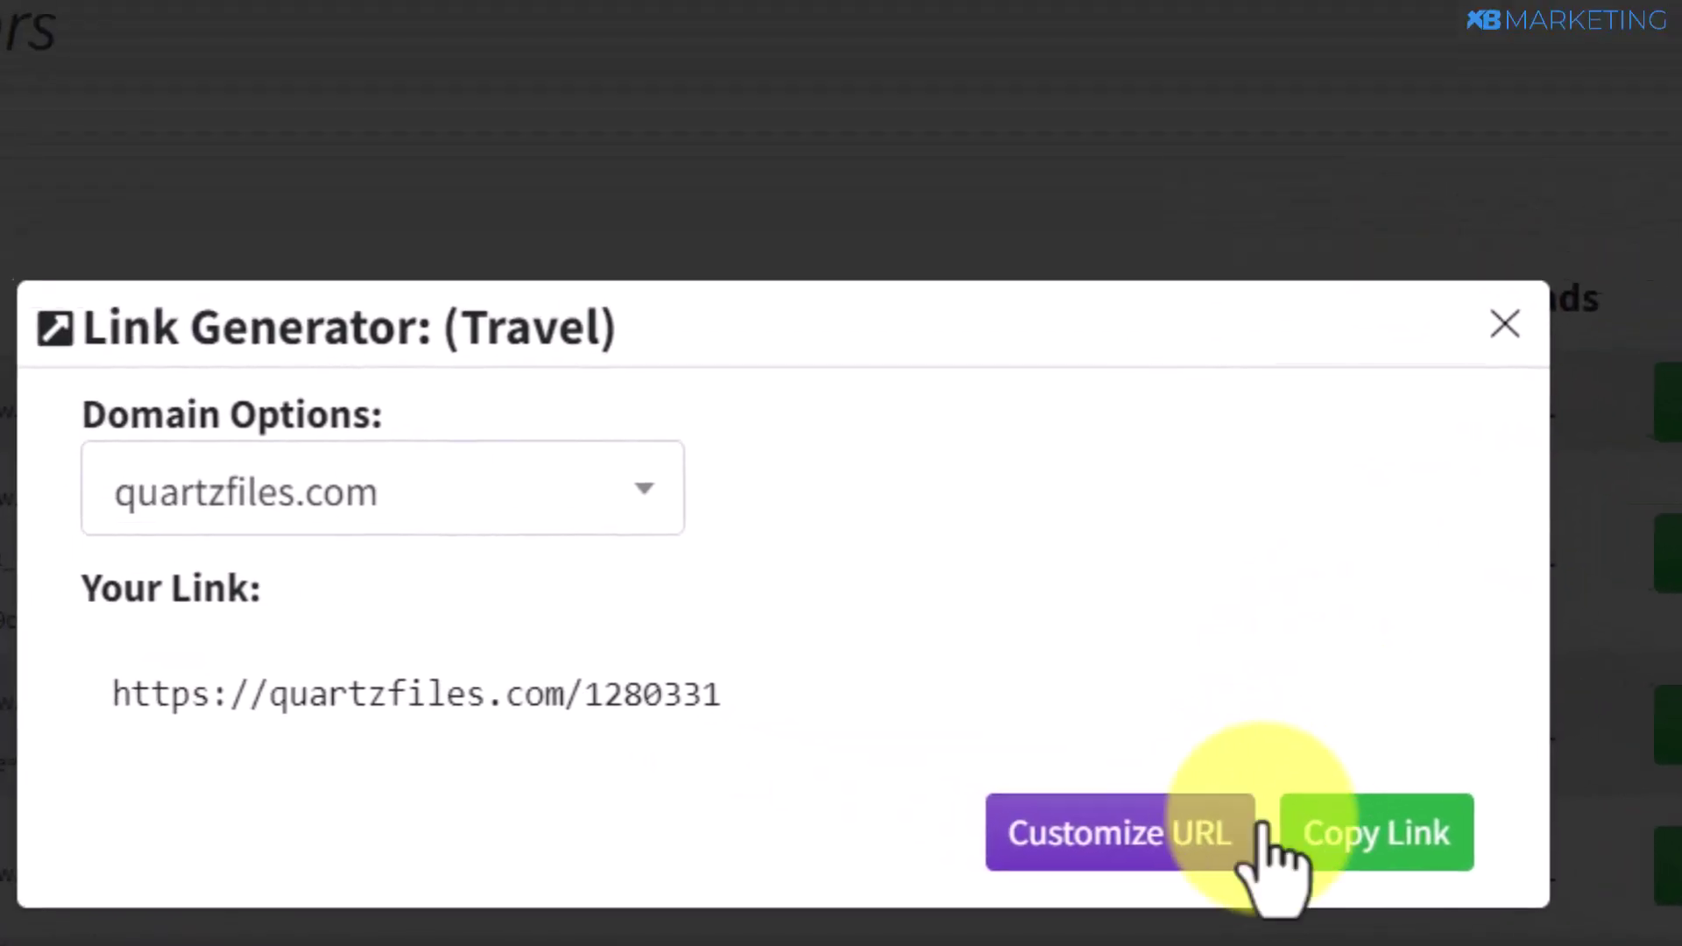
{"action": "left_click", "coordinate": [1073, 758]}
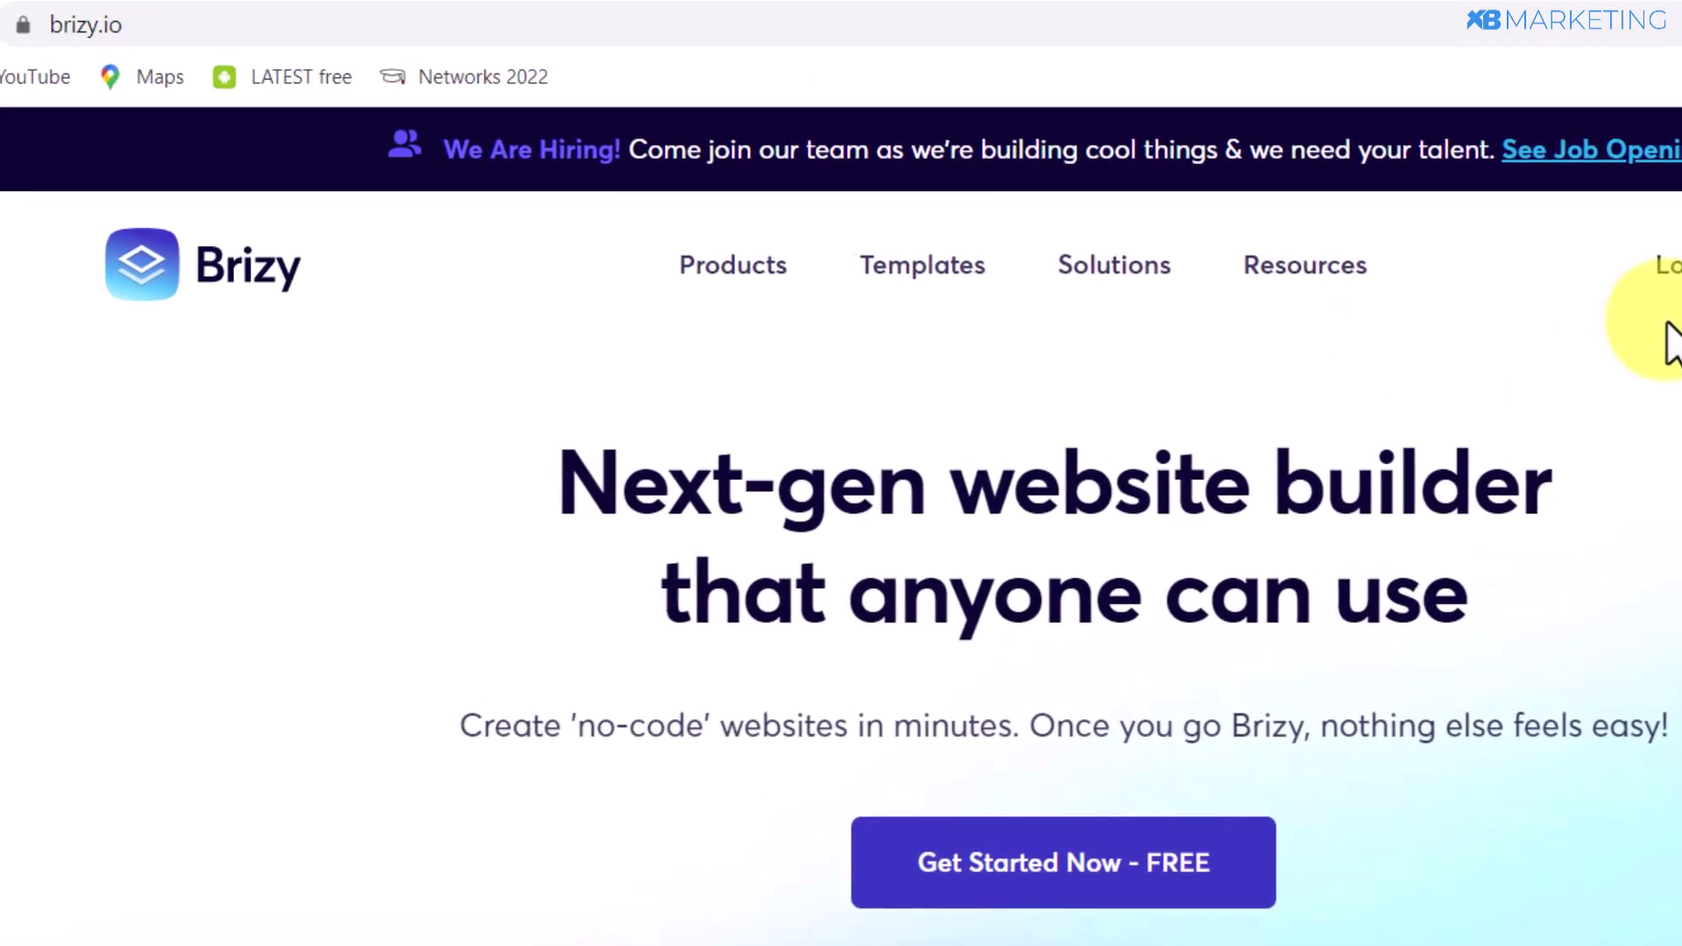
Step: Switch to Brizy and log in to the projects dashboard
{"action": "left_click", "coordinate": [1675, 293]}
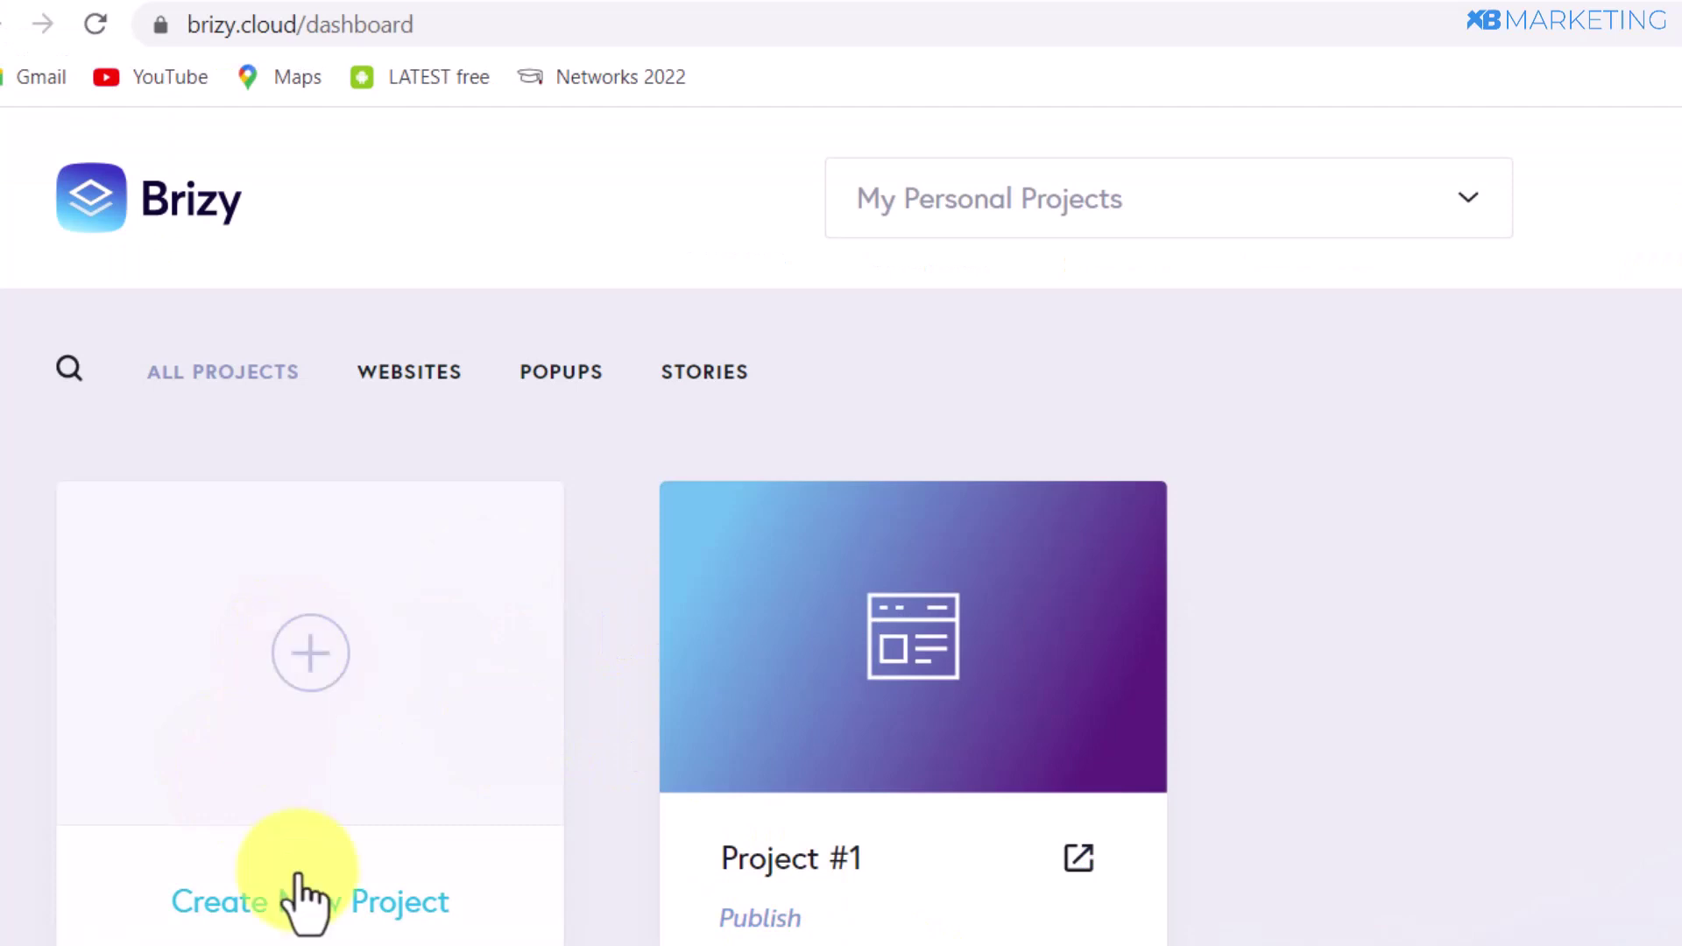
Step: Create a new Website & Landing Page project and start its page with a blank custom block
{"action": "left_click", "coordinate": [297, 908]}
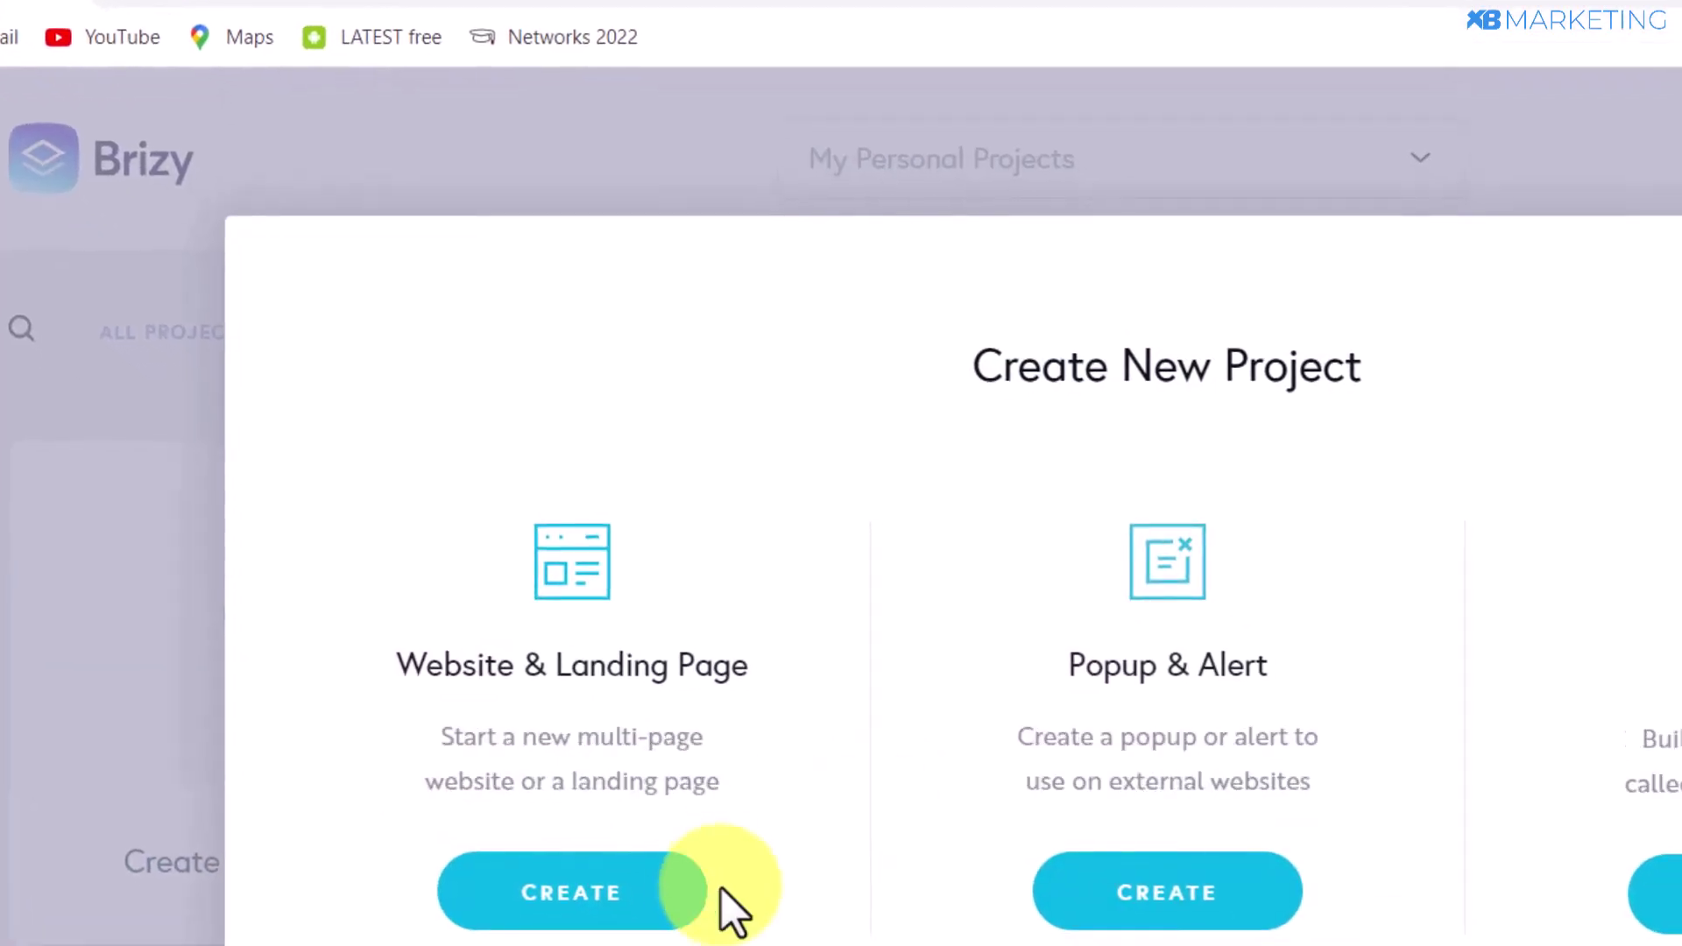
{"action": "left_click", "coordinate": [556, 892]}
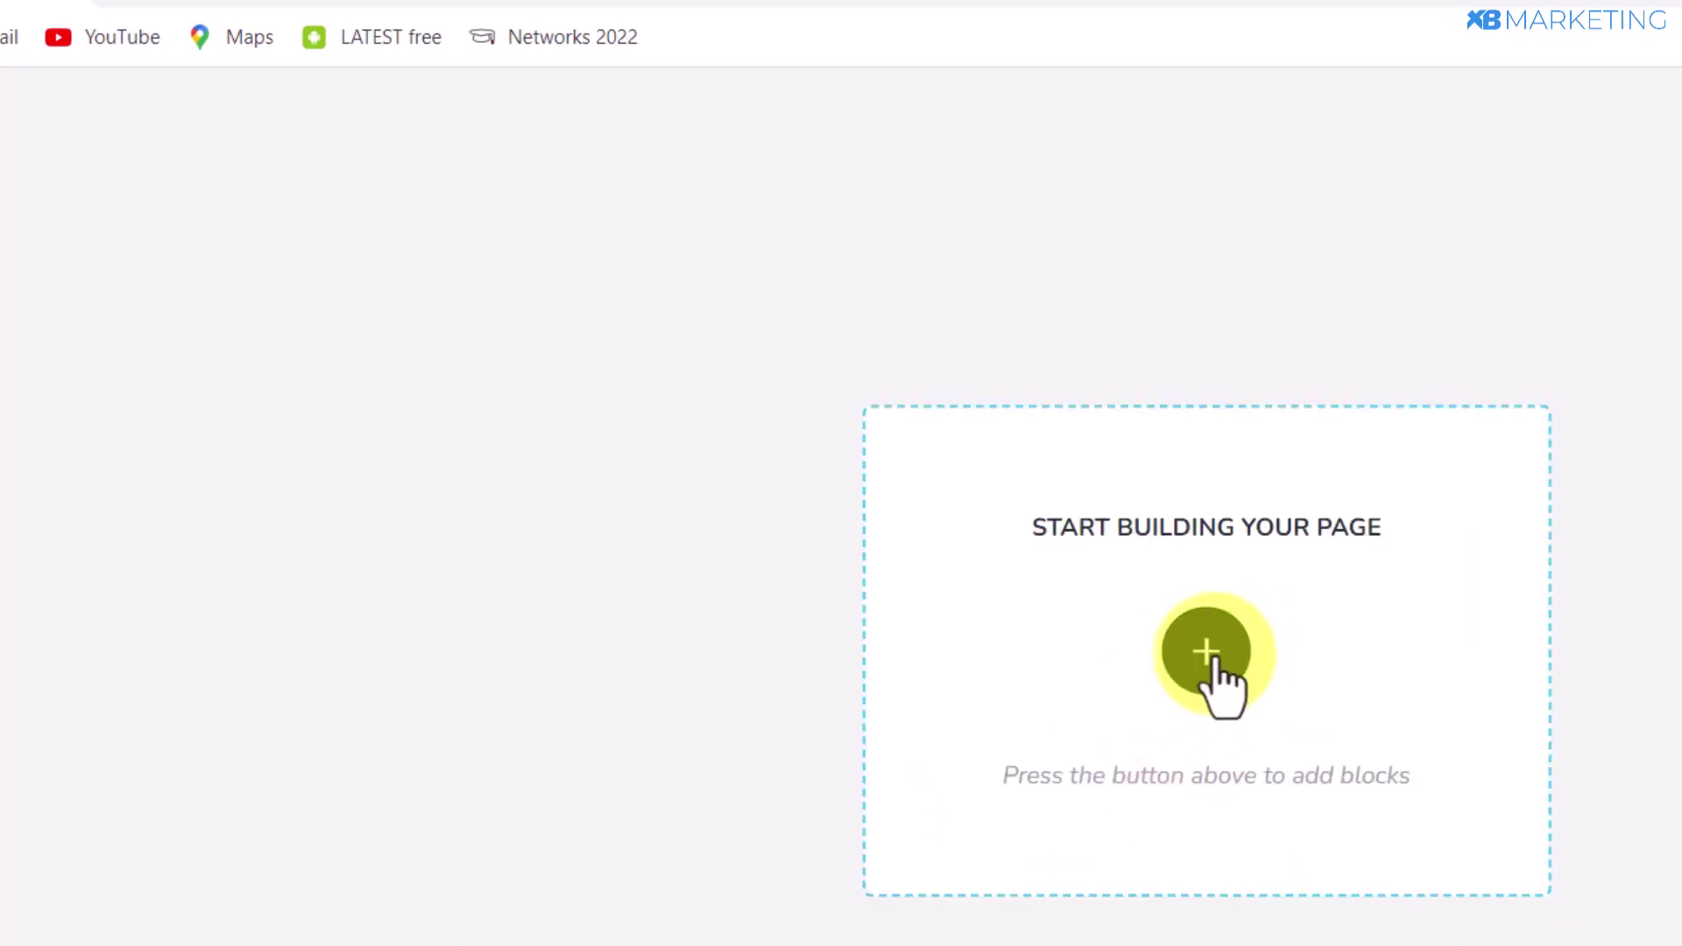
{"action": "left_click", "coordinate": [1211, 676]}
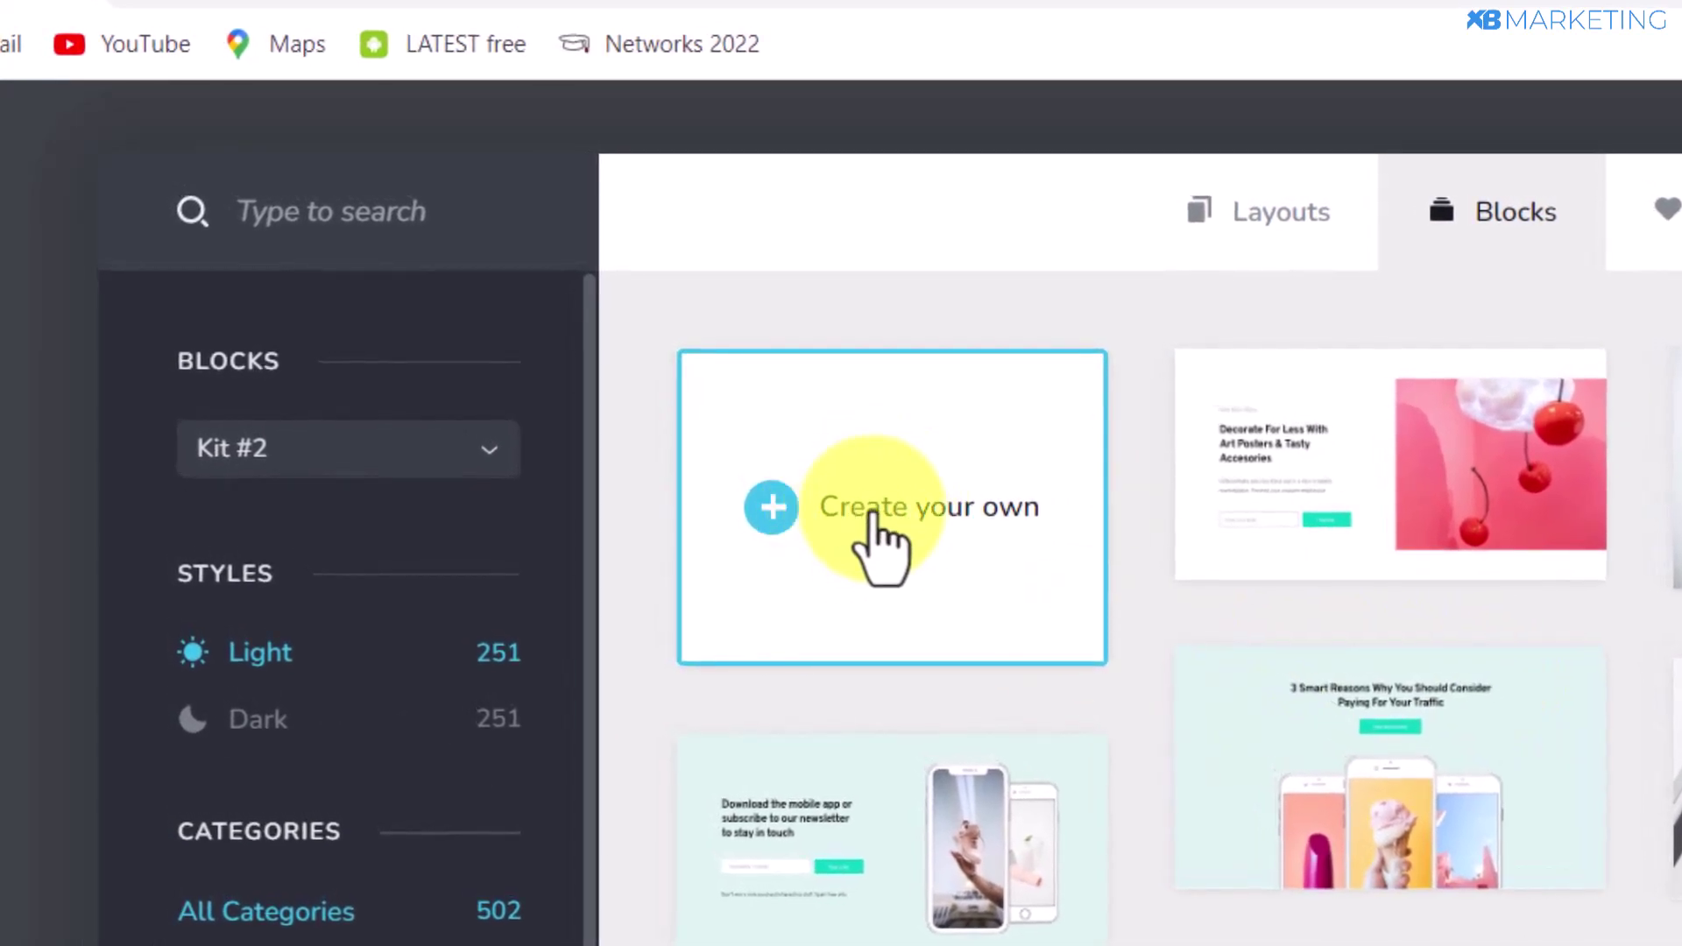
{"action": "left_click", "coordinate": [902, 517]}
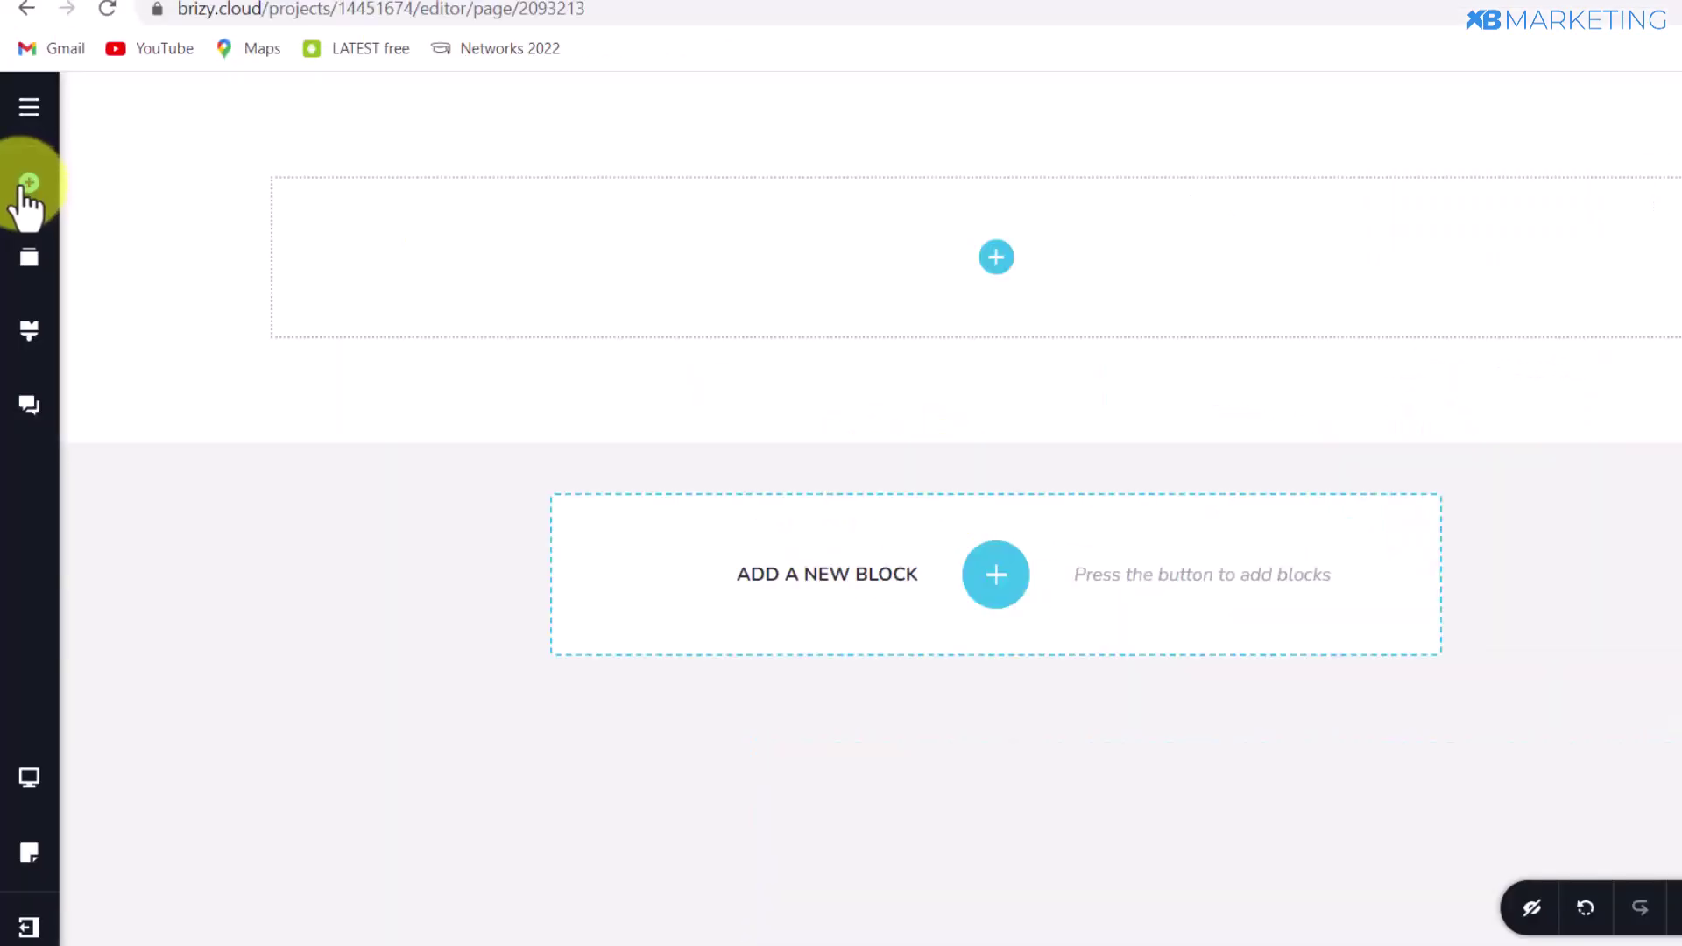
Step: Look through the elements available for building the page
{"action": "left_click", "coordinate": [29, 184]}
{"action": "scroll", "coordinate": [150, 394], "scroll_direction": "down", "scroll_amount": 3}
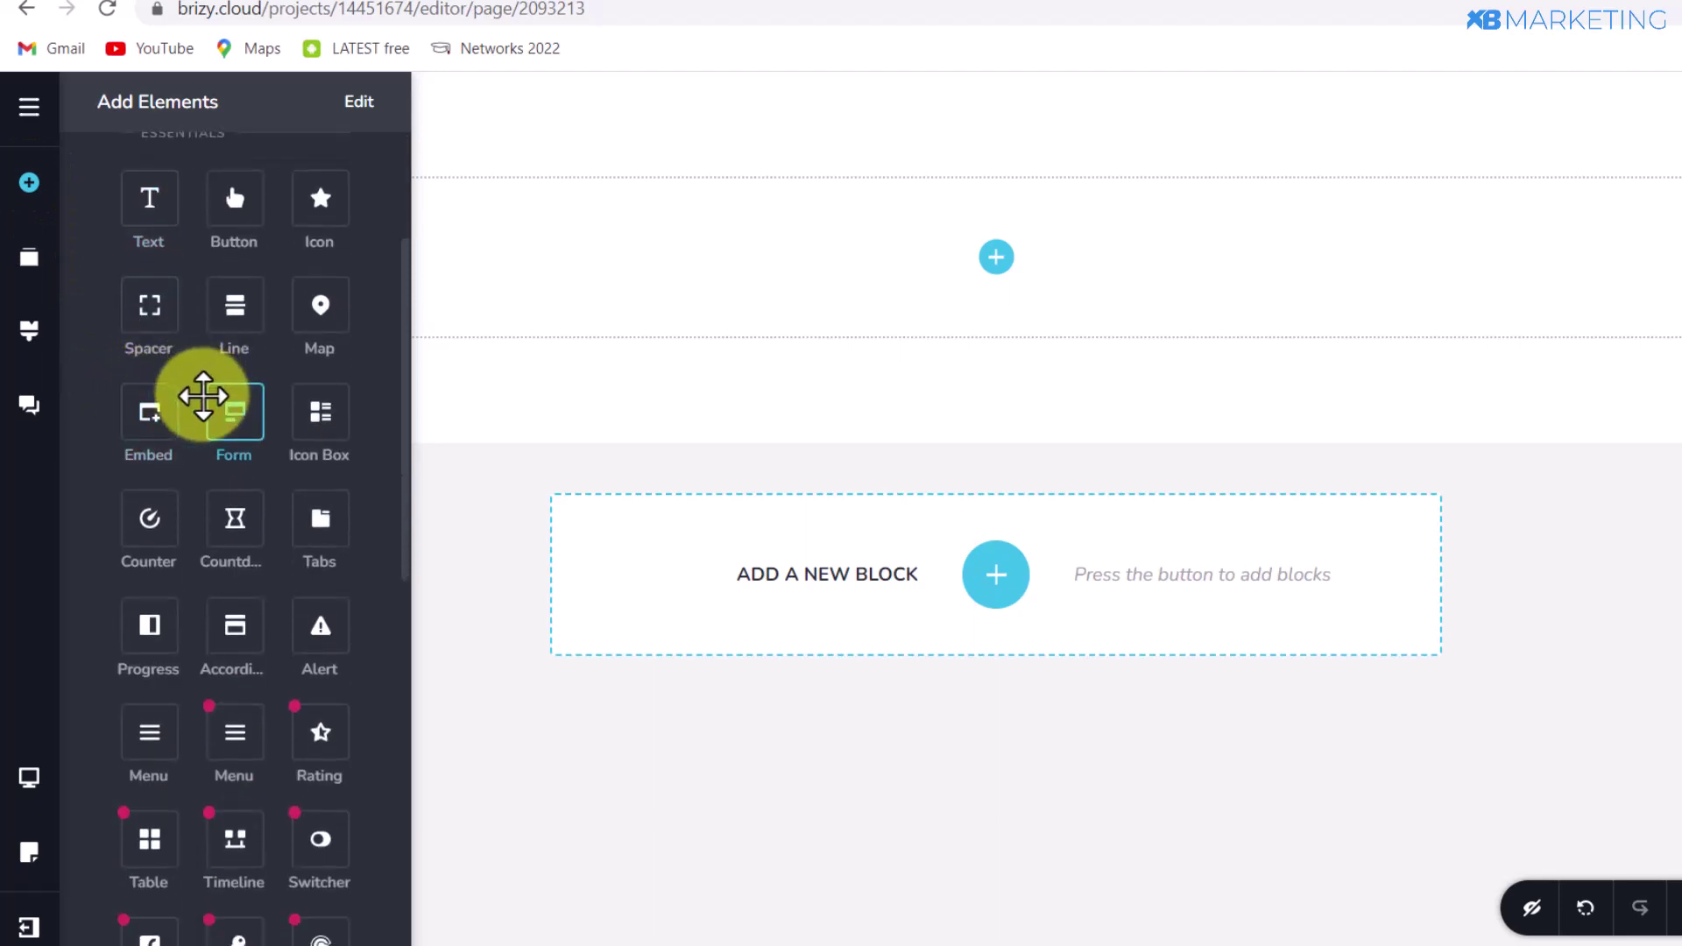
{"action": "scroll", "coordinate": [203, 396], "scroll_direction": "down", "scroll_amount": 1}
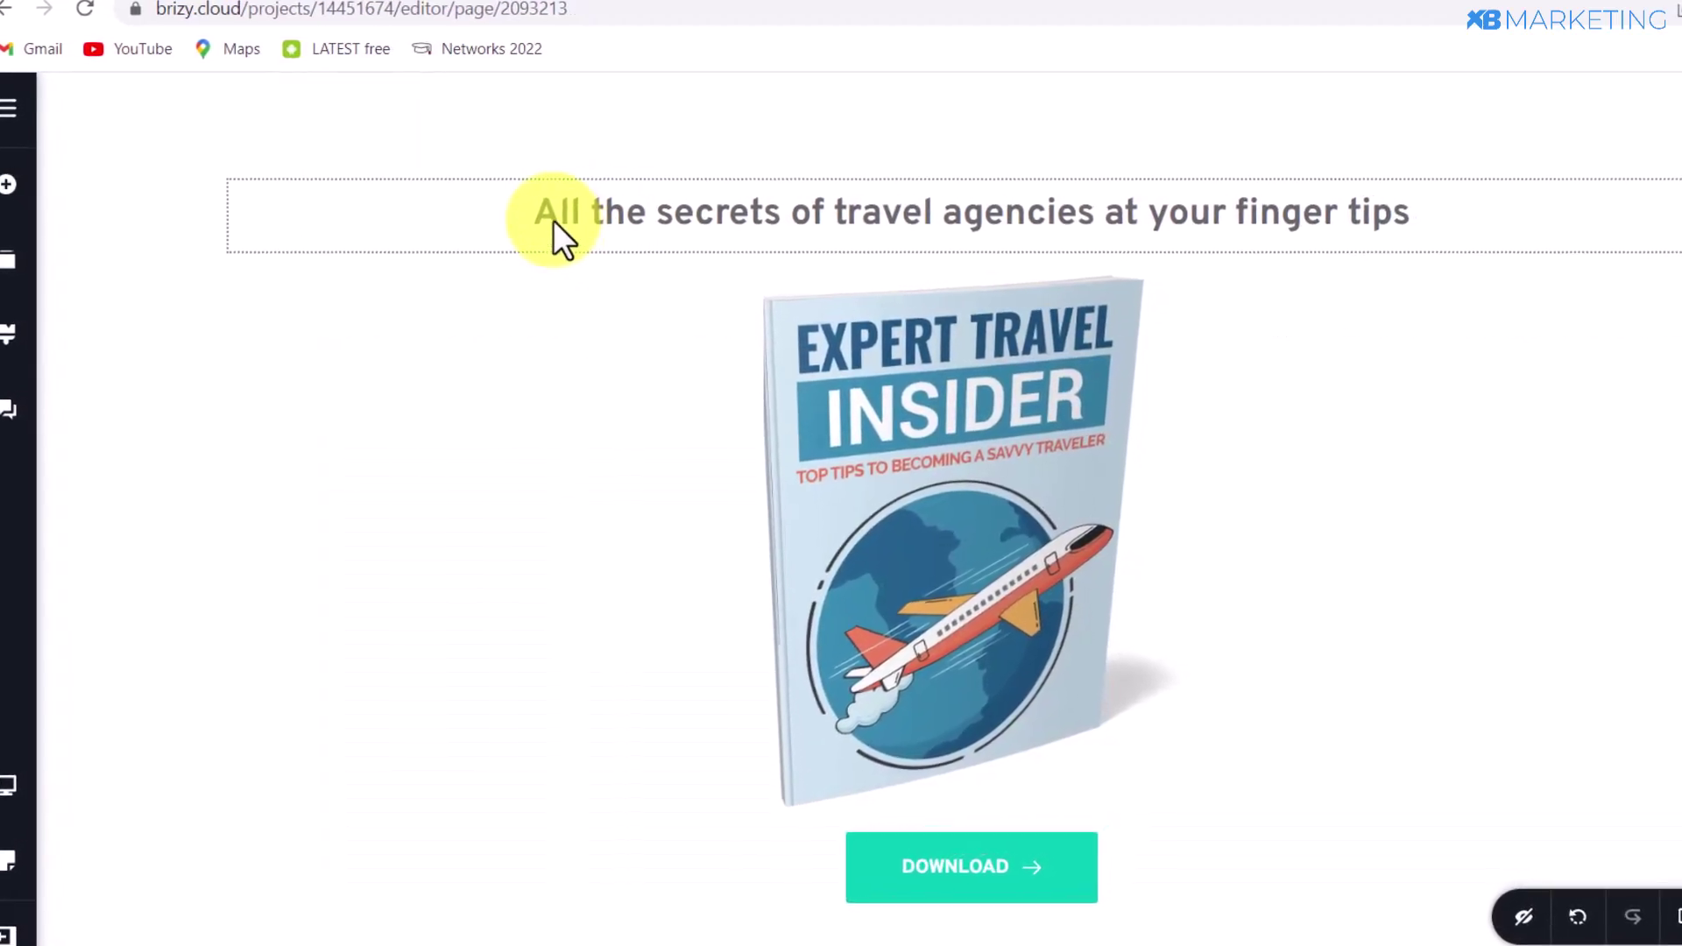
Step: Review the landing page's headline and book cover, and check the cover on the idplr.com Expert Travel Insider page
{"action": "left_click", "coordinate": [568, 210]}
{"action": "triple_click", "coordinate": [570, 212]}
{"action": "left_click", "coordinate": [545, 219]}
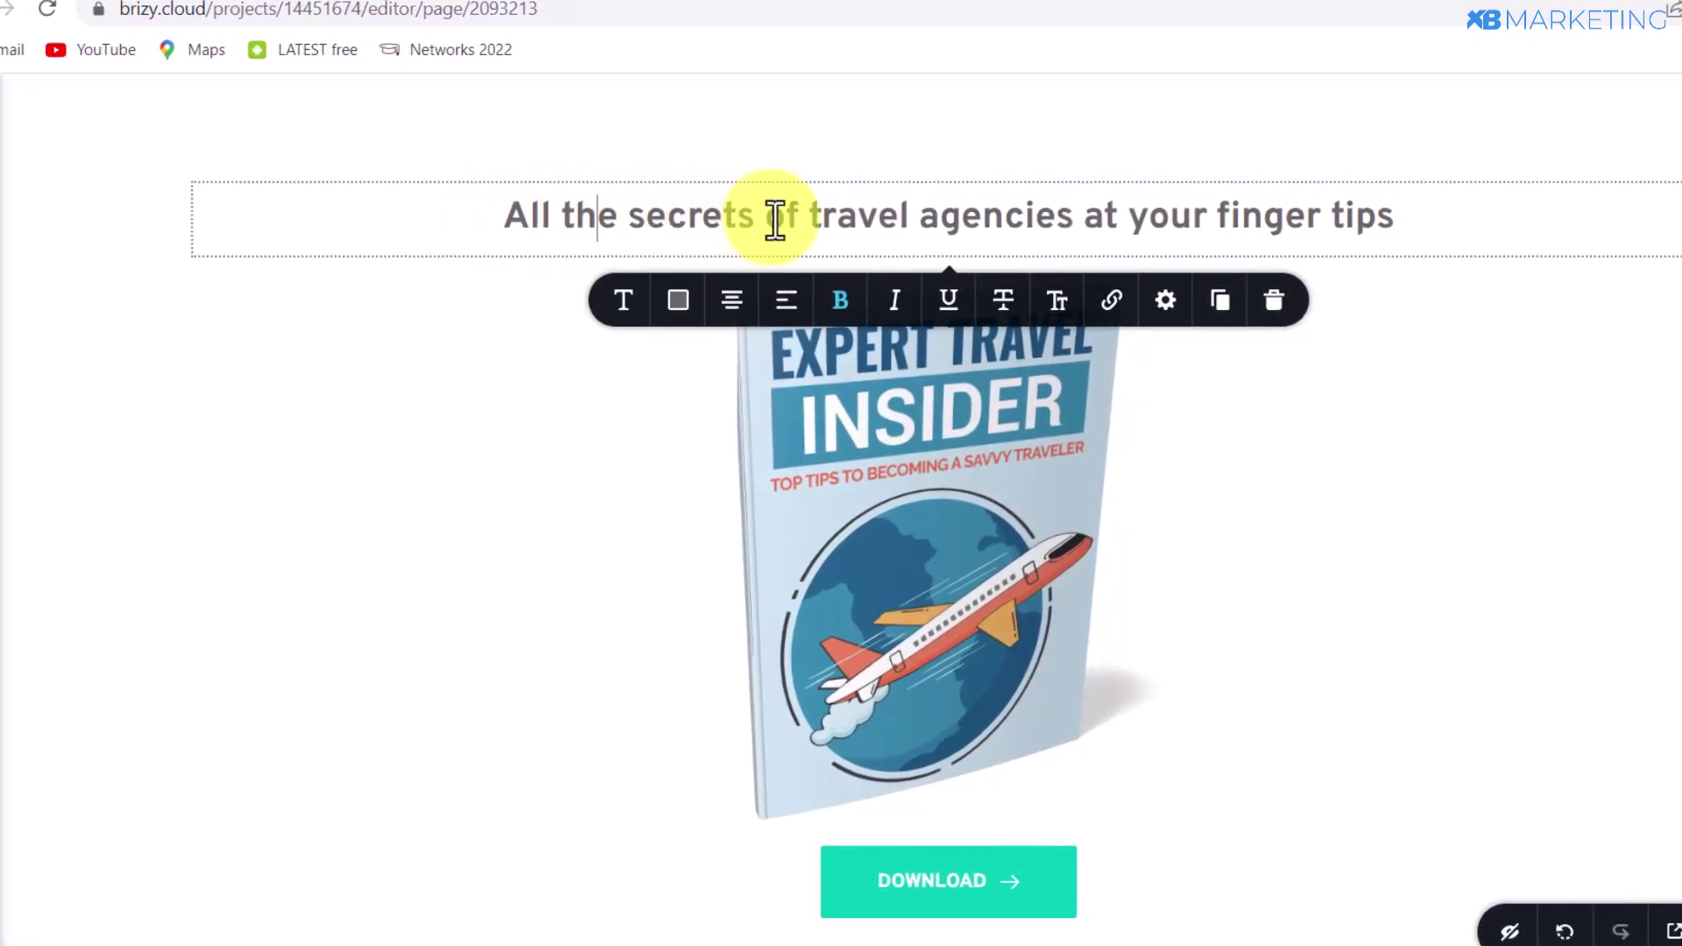
{"action": "left_click", "coordinate": [1014, 430]}
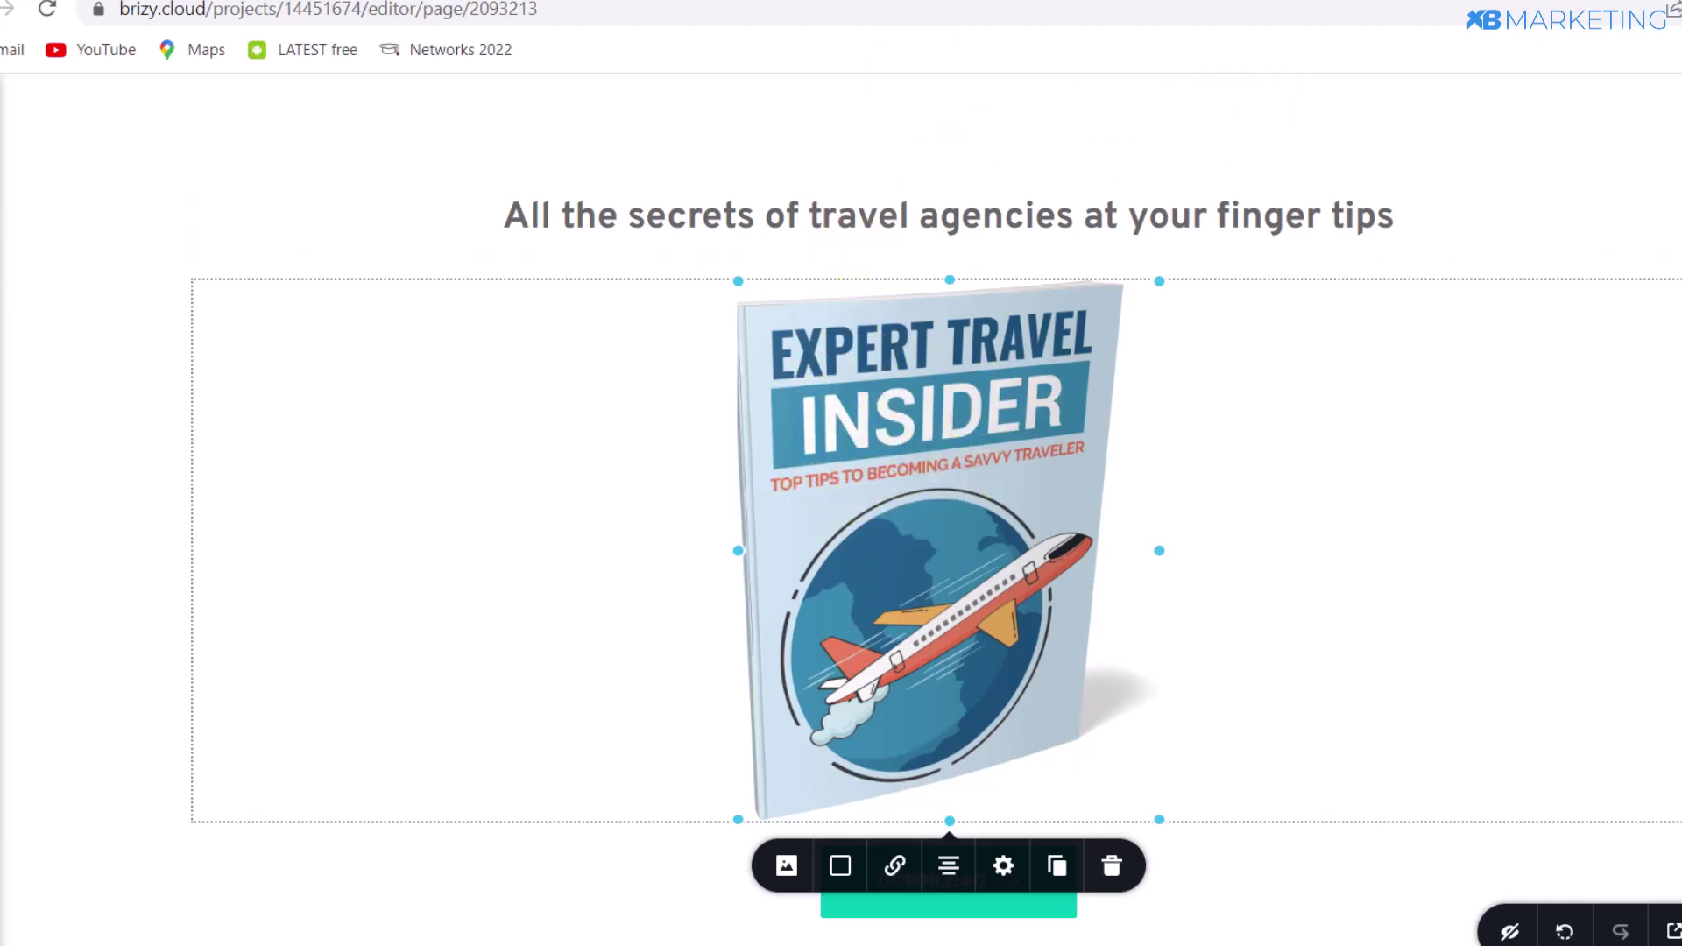
{"action": "left_click", "coordinate": [911, 0]}
{"action": "scroll", "coordinate": [198, 543], "scroll_direction": "down", "scroll_amount": 3}
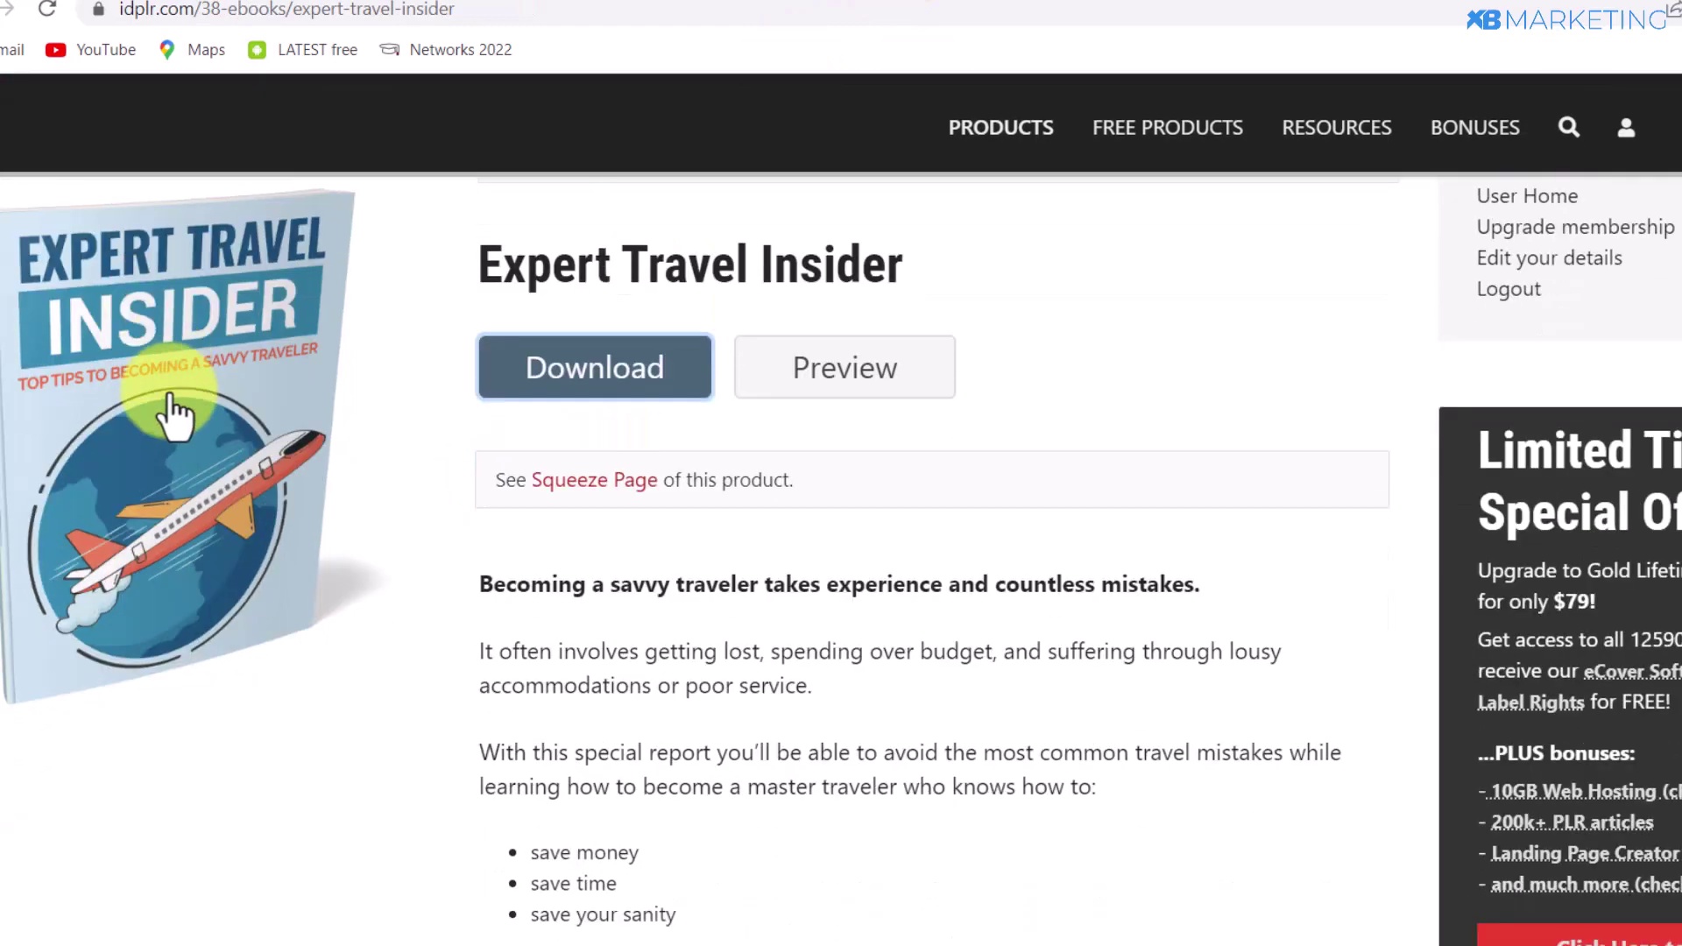
{"action": "scroll", "coordinate": [175, 517], "scroll_direction": "up", "scroll_amount": 3}
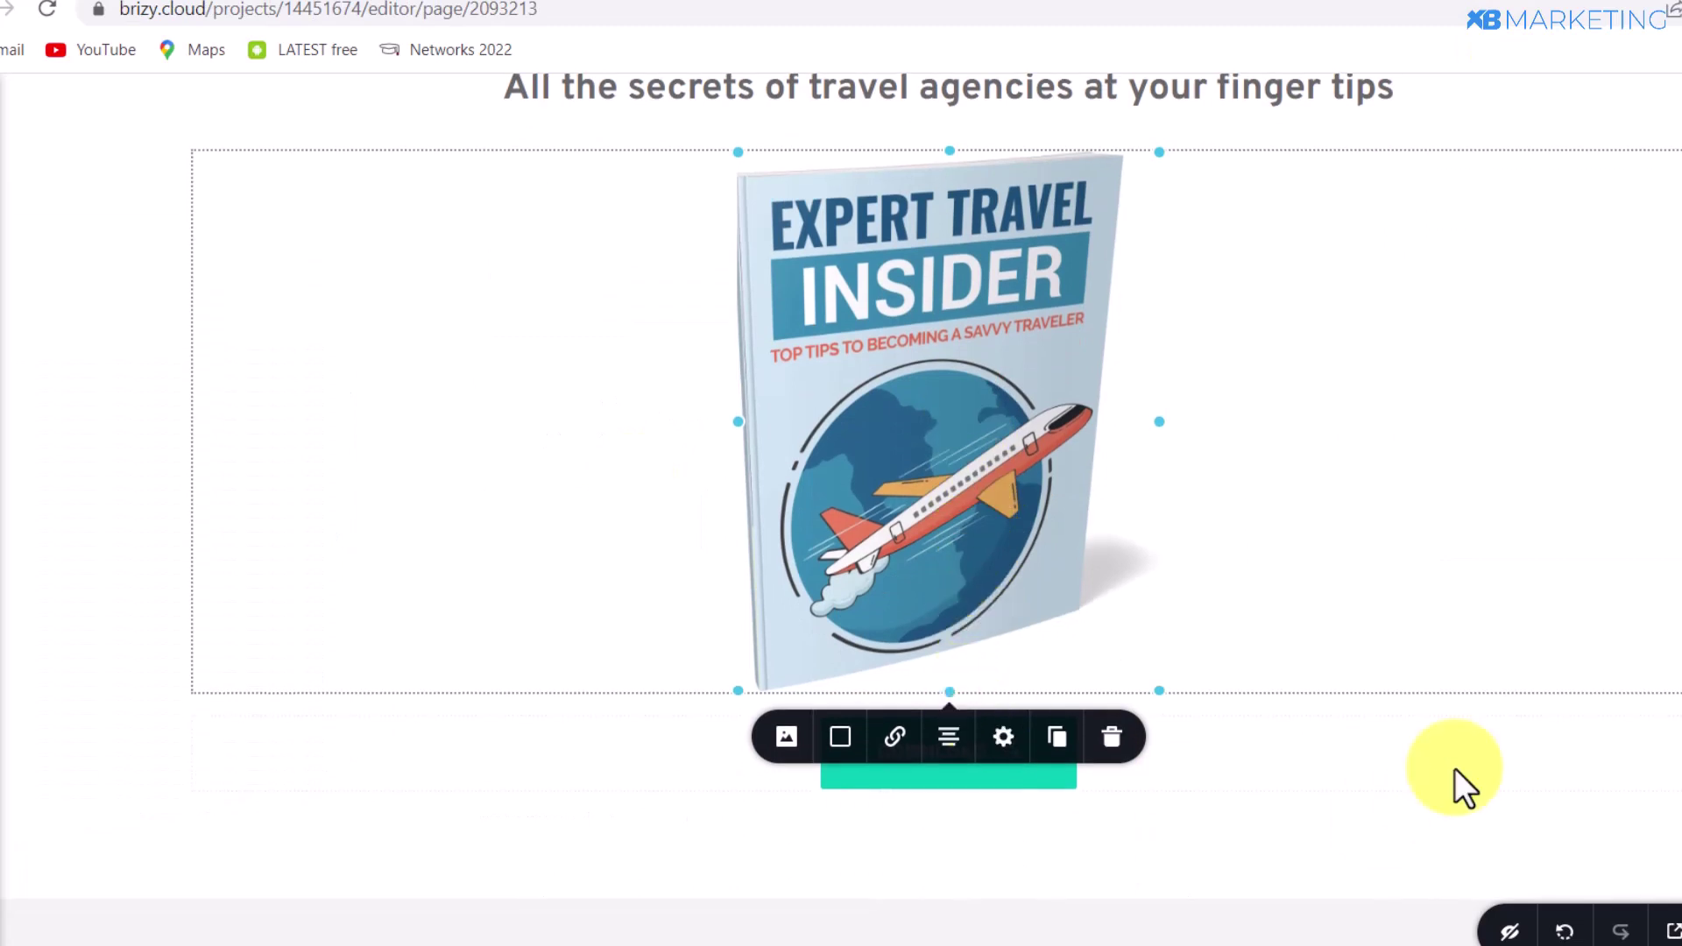
Step: Back in Brizy, link the landing page's Download button to the copied quartzfiles.com locker URL
{"action": "left_click", "coordinate": [1454, 767]}
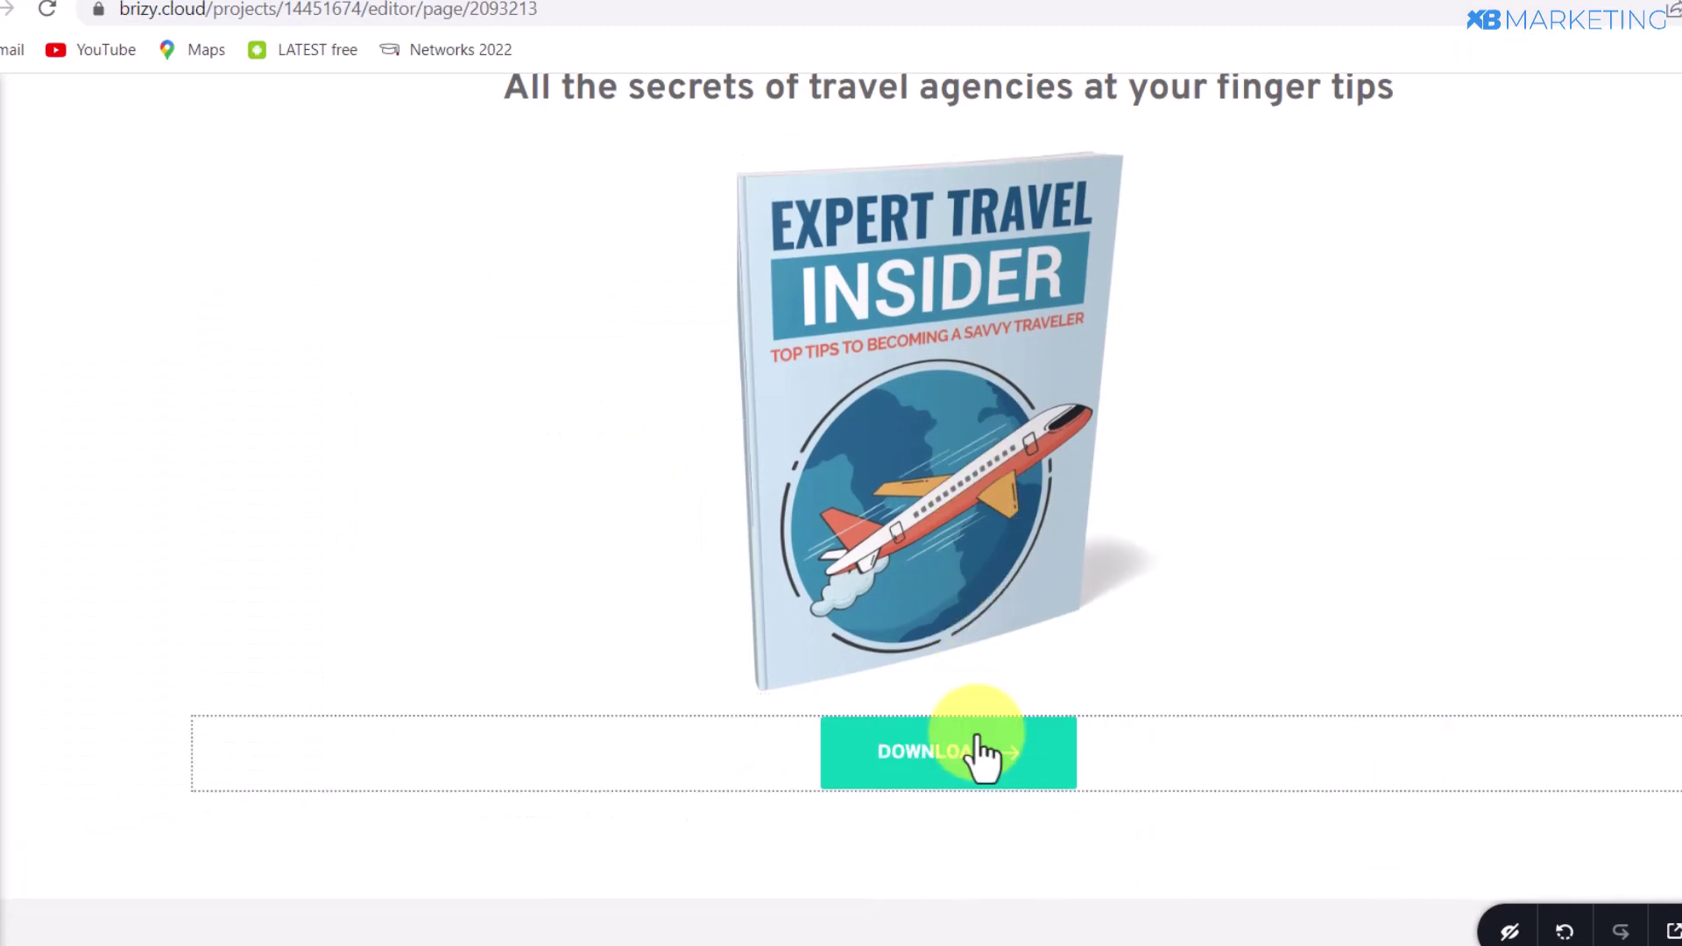
{"action": "left_click", "coordinate": [908, 751]}
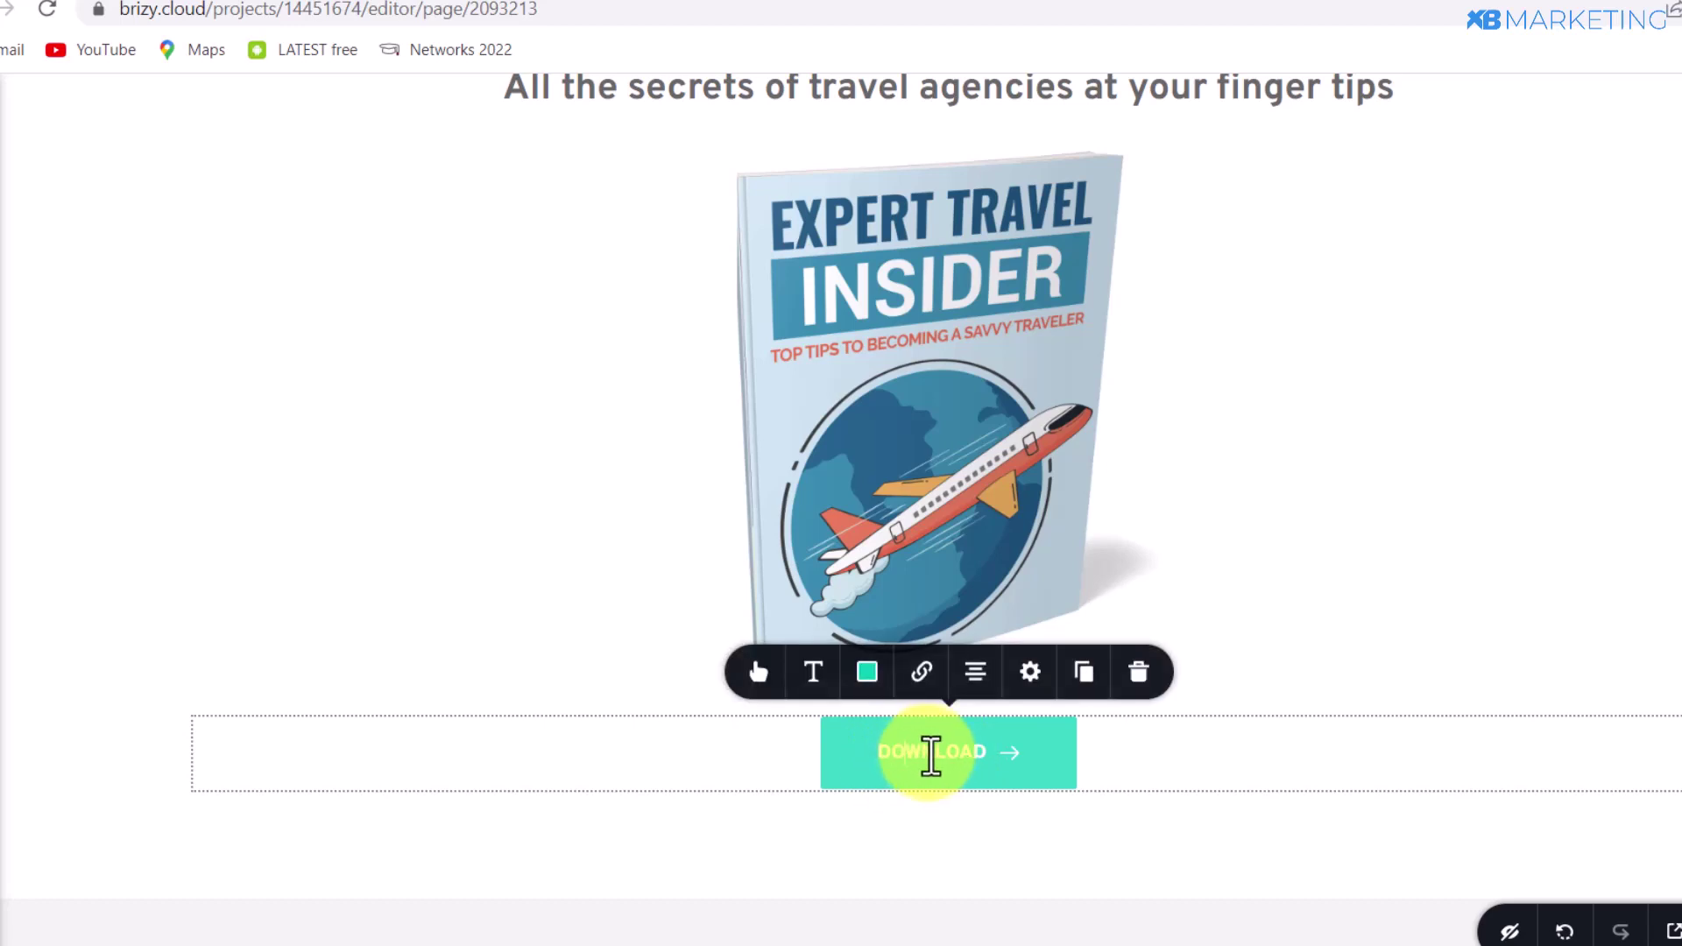
{"action": "left_click", "coordinate": [922, 674]}
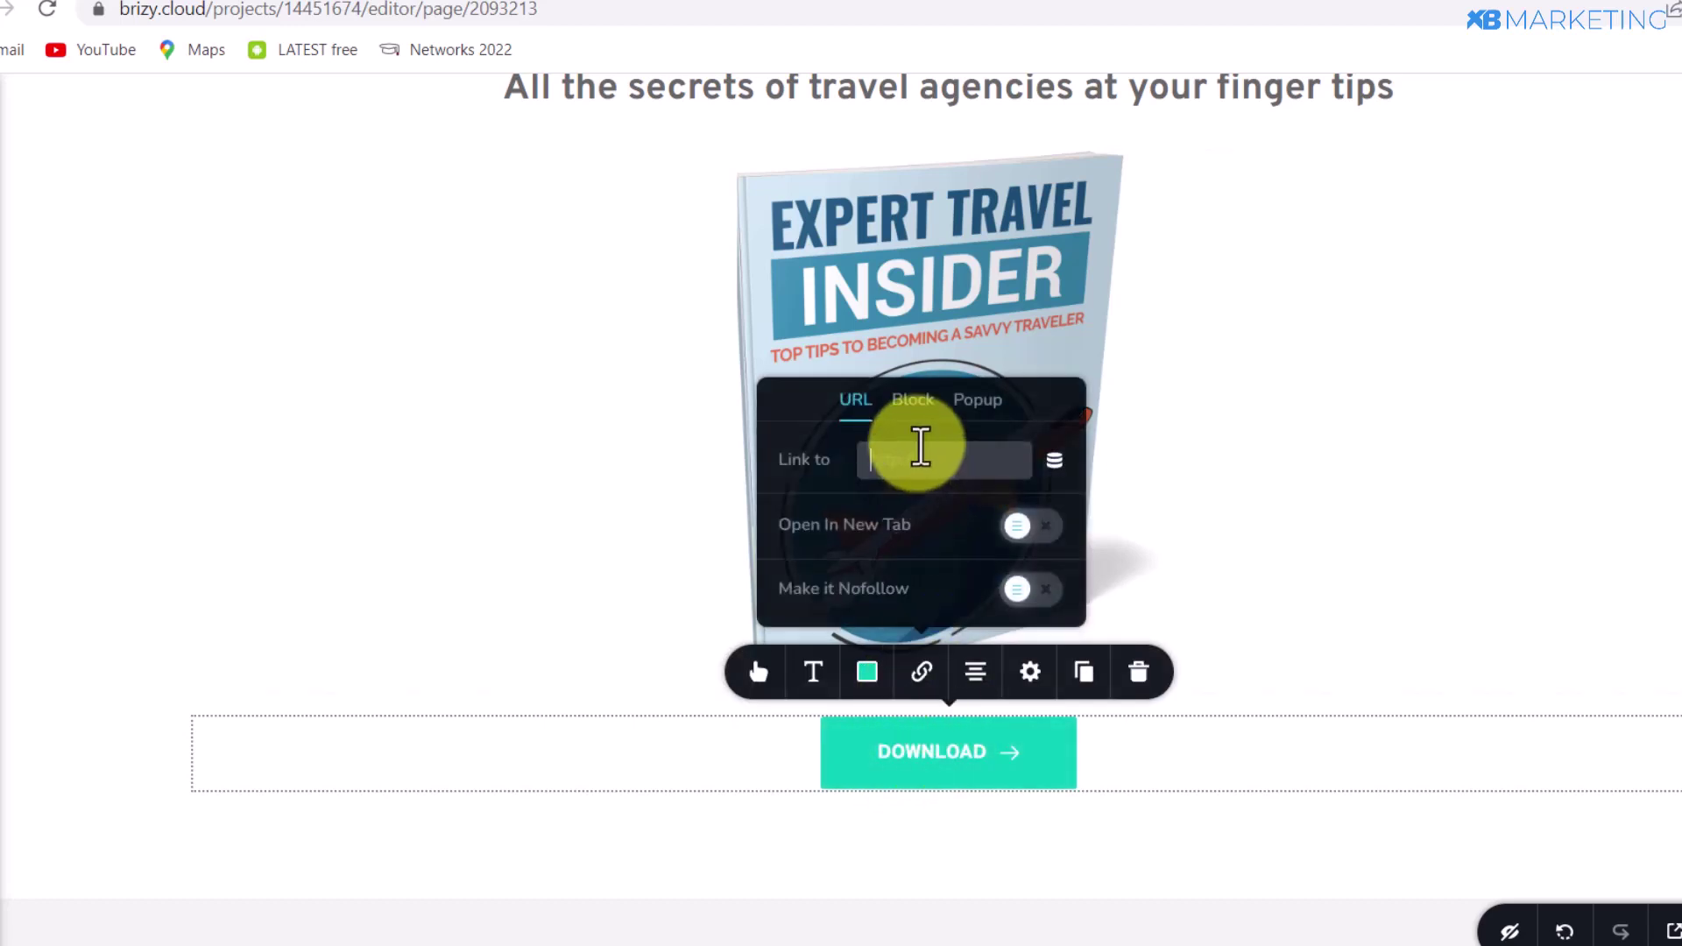
{"action": "left_click", "coordinate": [968, 463]}
{"action": "key", "text": "ctrl+v"}
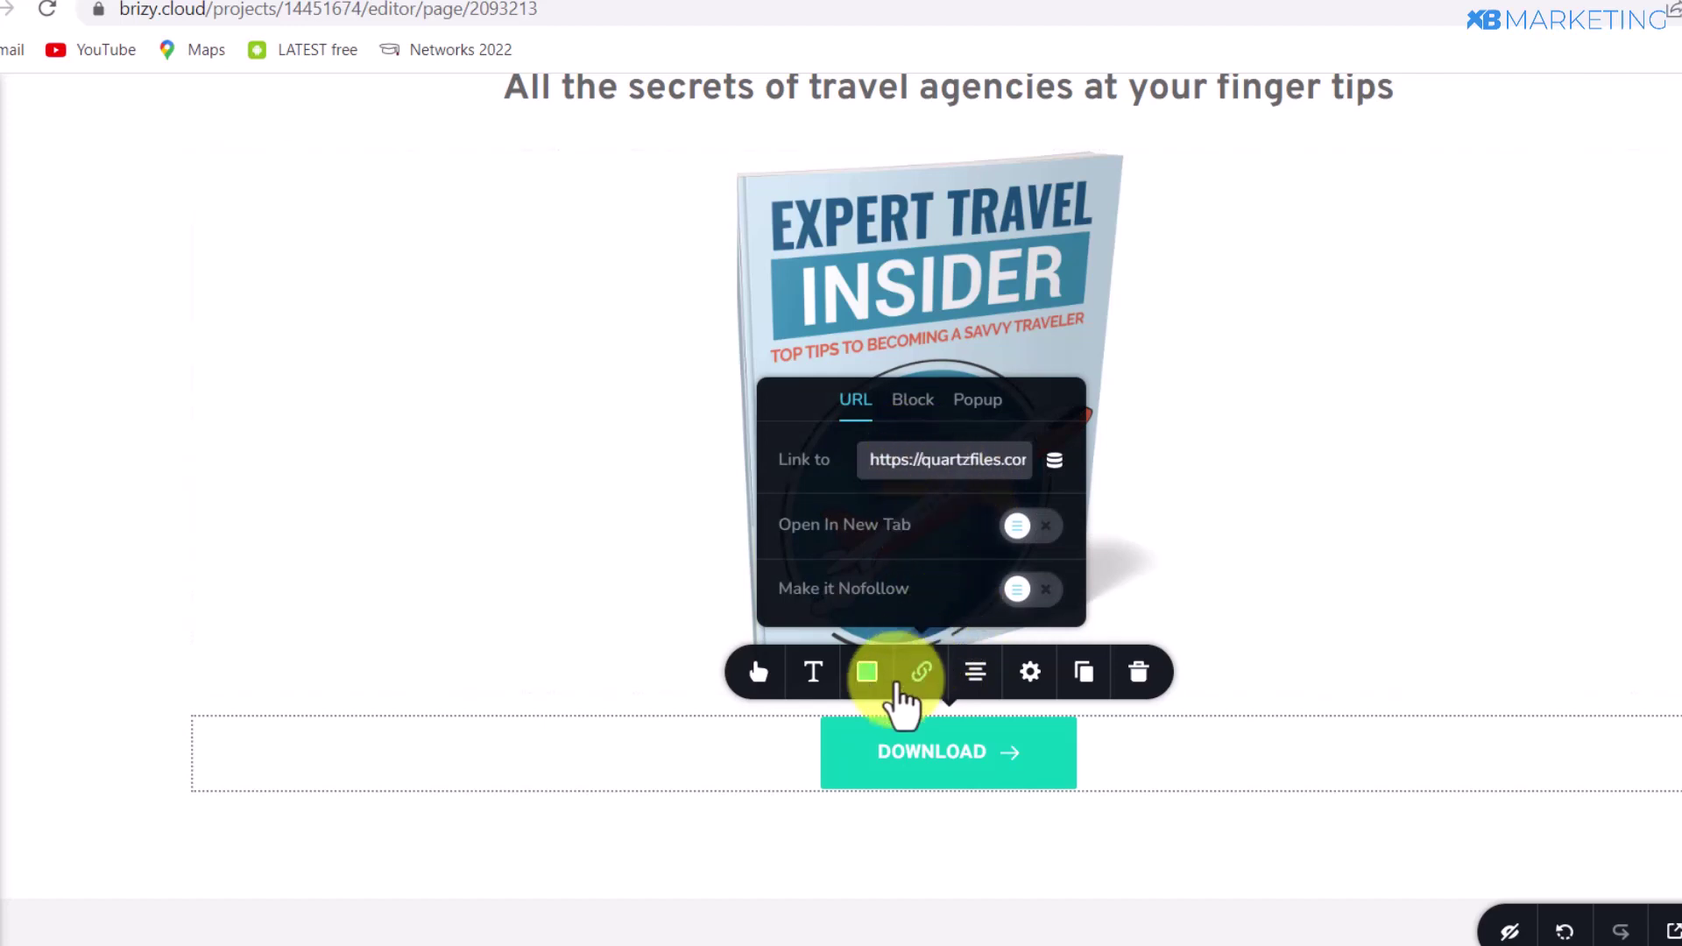
{"action": "left_click", "coordinate": [1540, 694]}
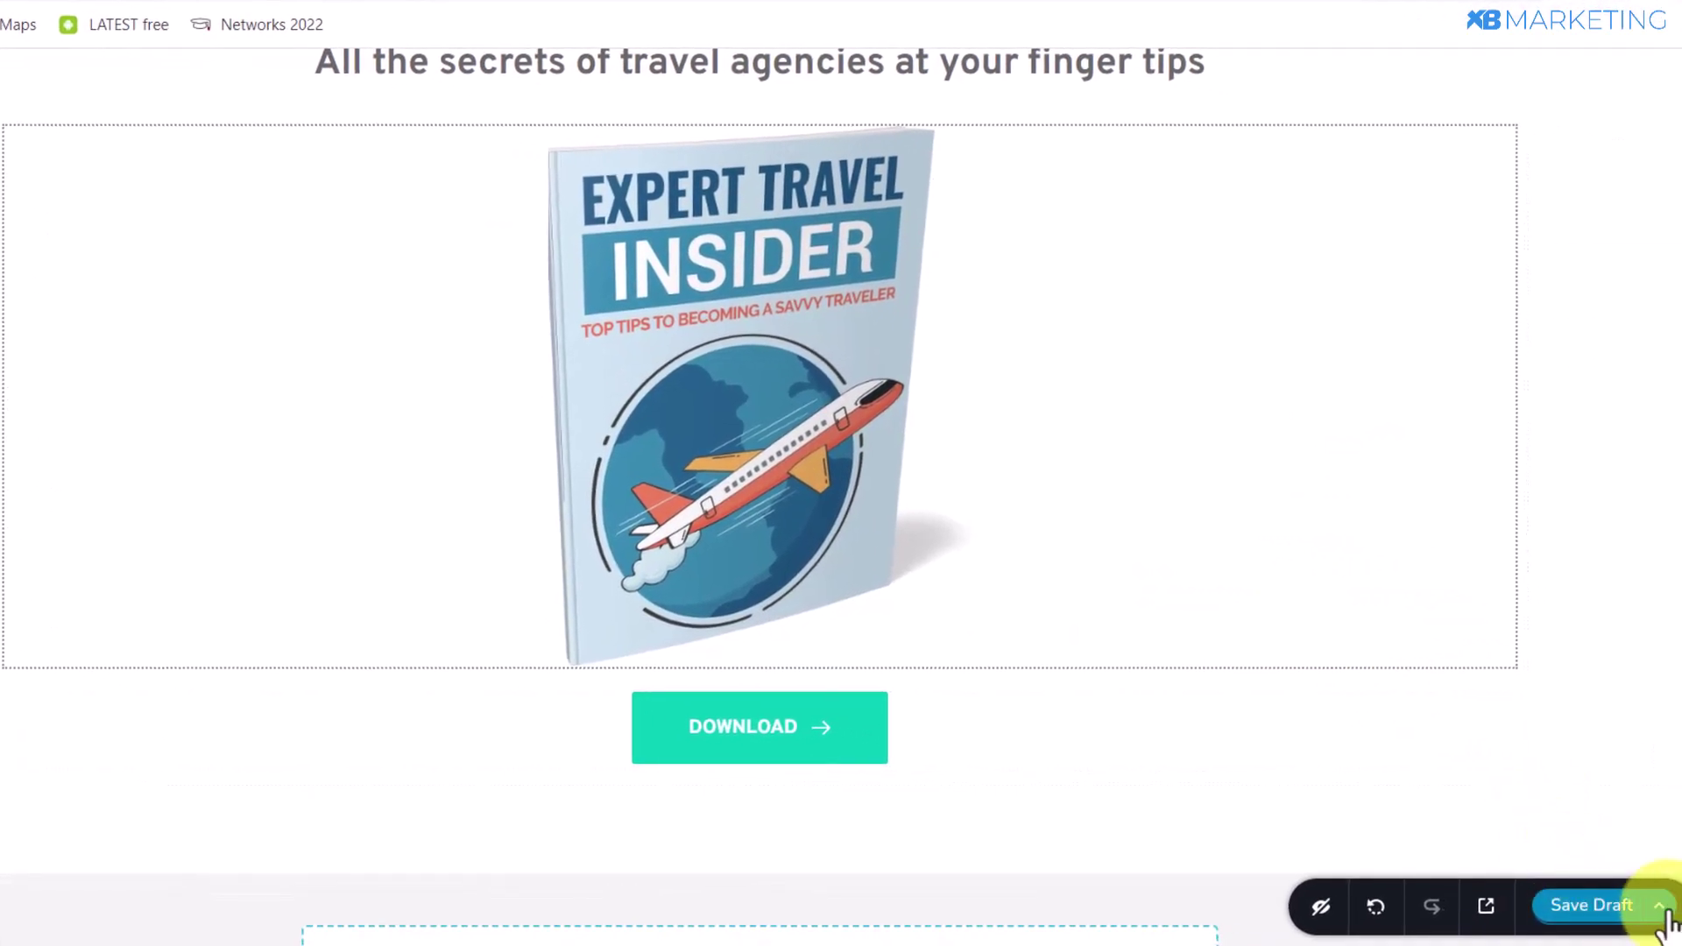
Step: Publish the travel landing page and return to the projects dashboard
{"action": "left_click", "coordinate": [1662, 909]}
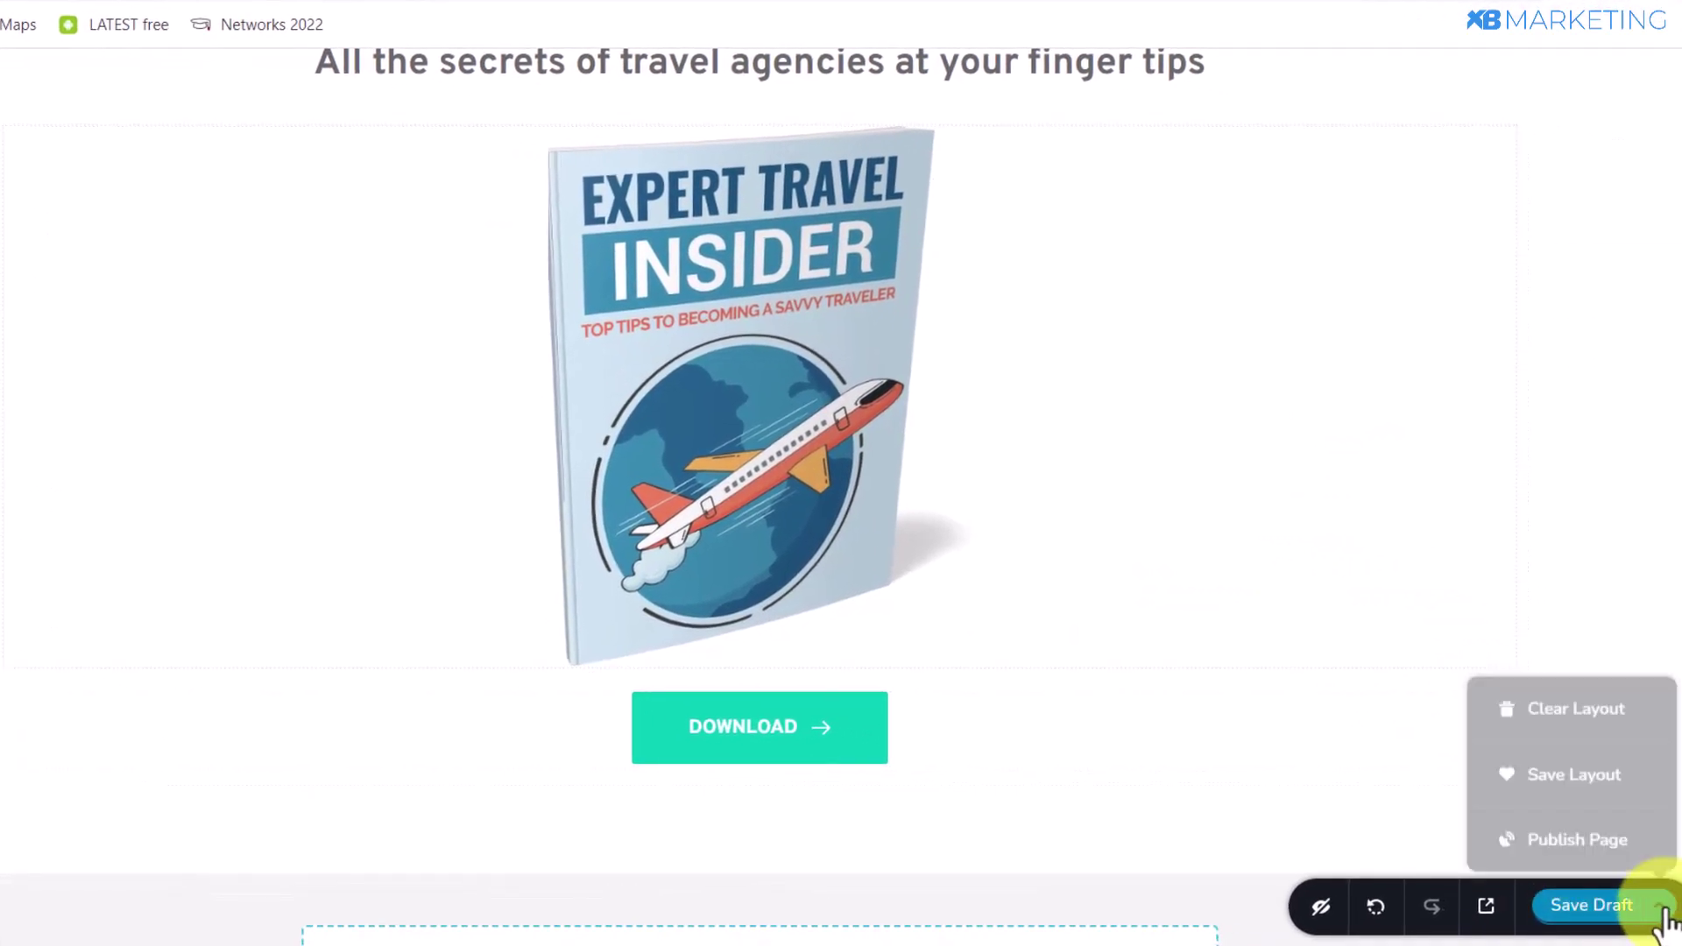
{"action": "left_click", "coordinate": [1596, 834]}
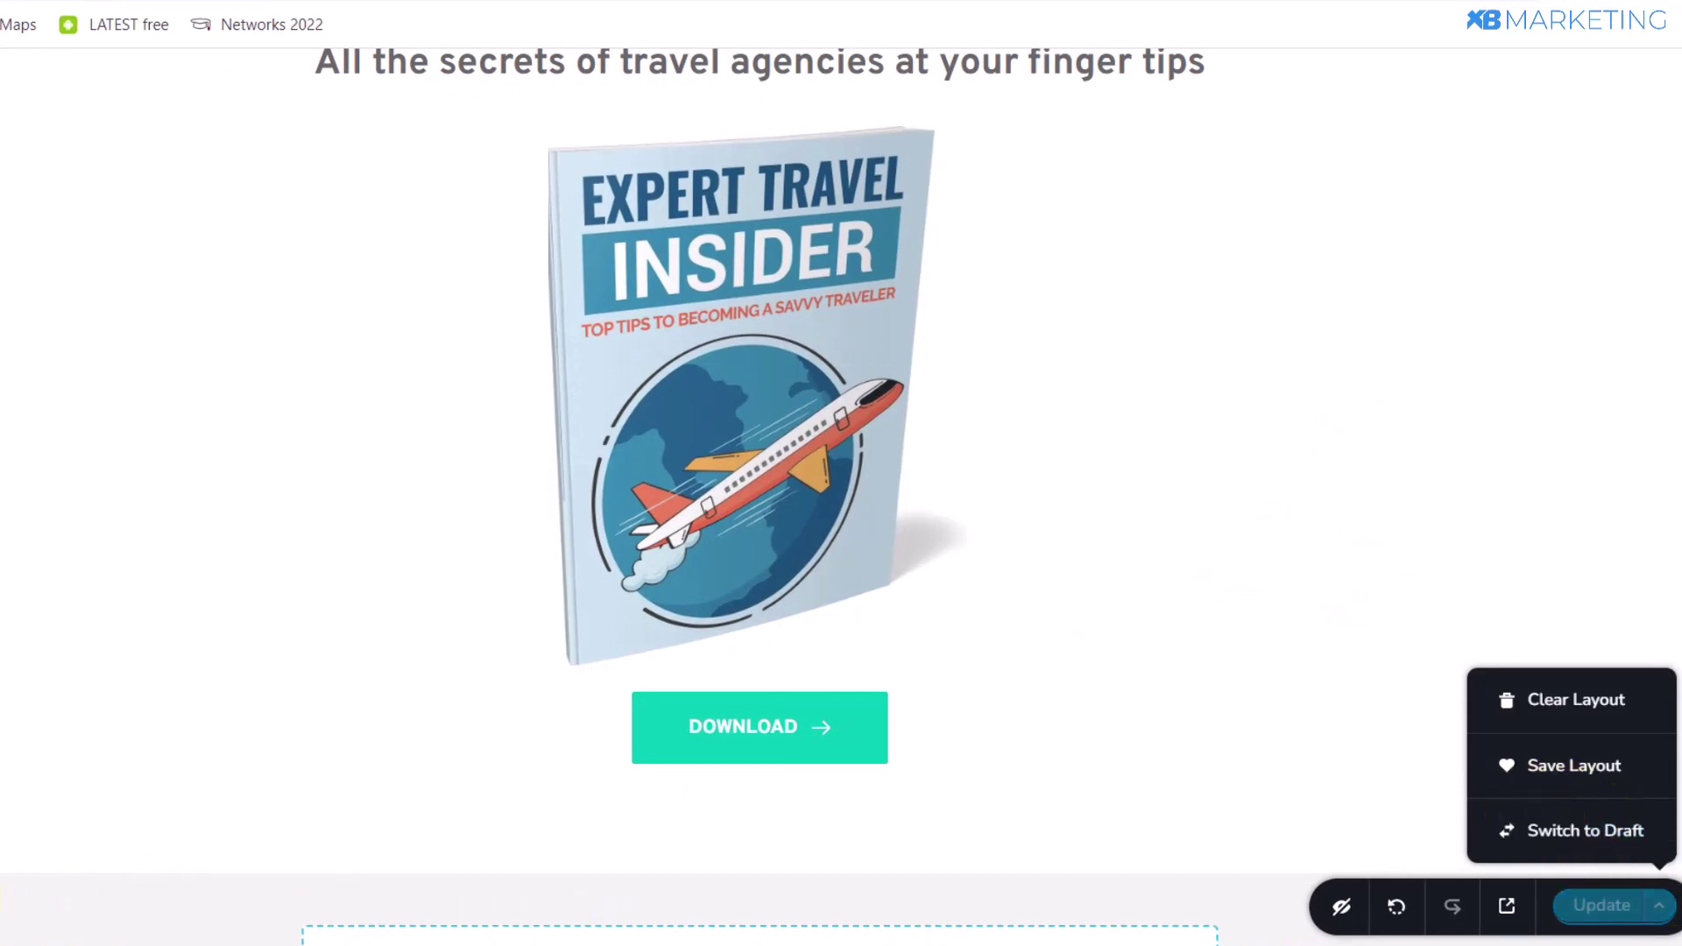
{"action": "left_click", "coordinate": [0, 926]}
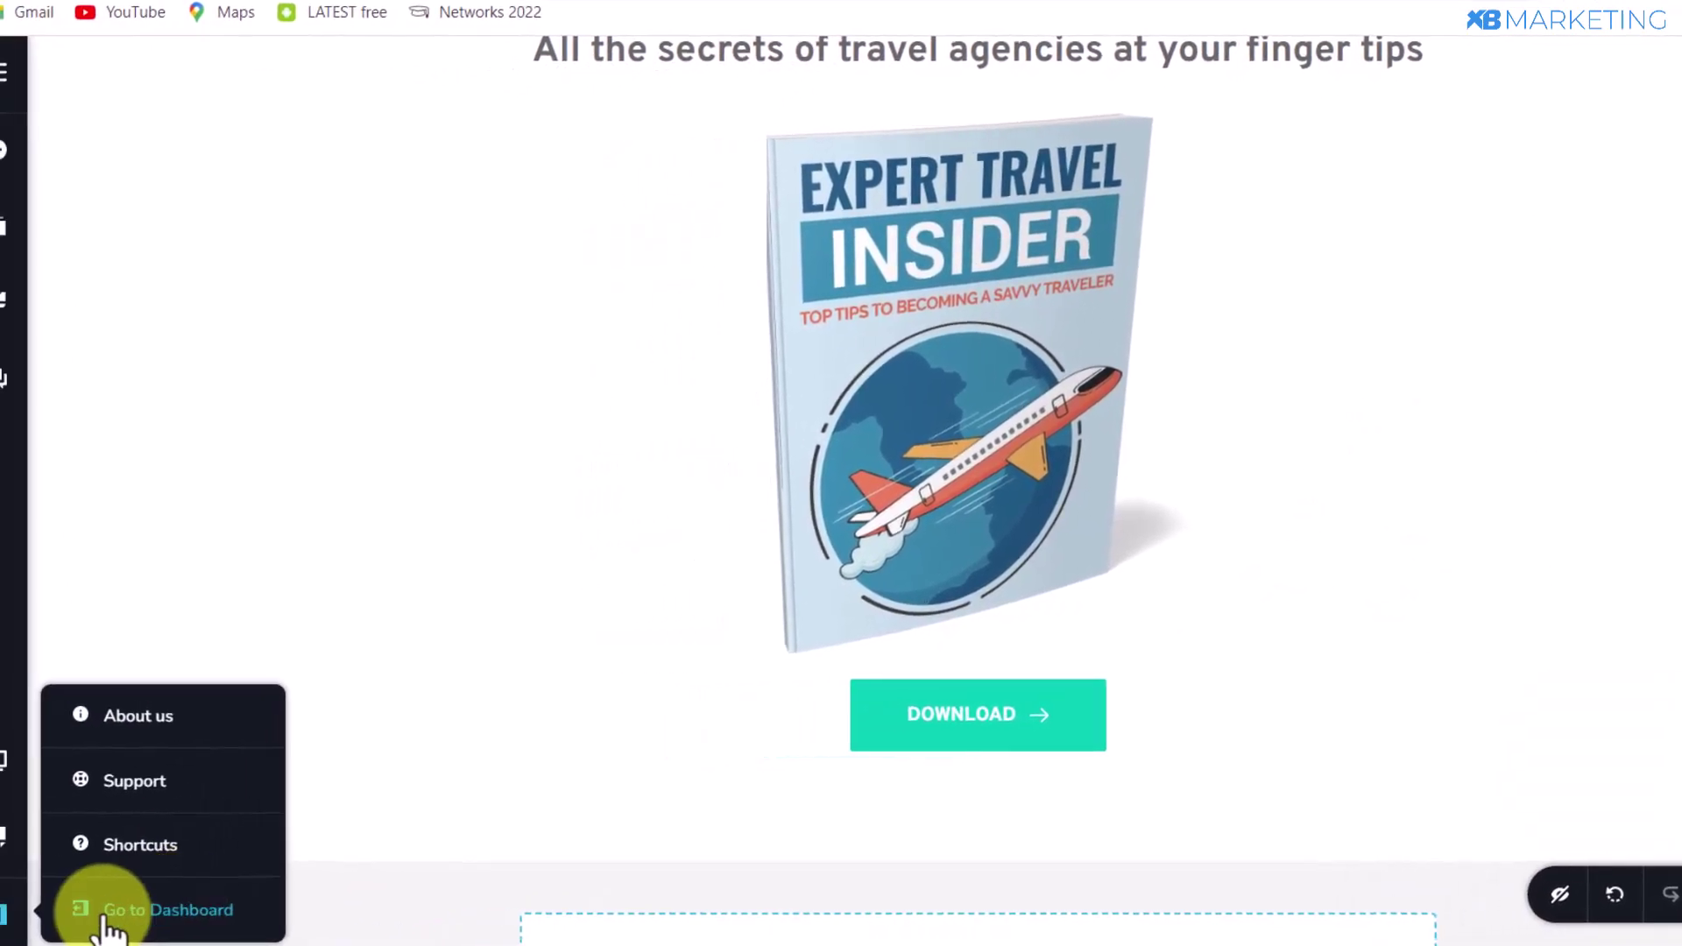
{"action": "left_click", "coordinate": [140, 922]}
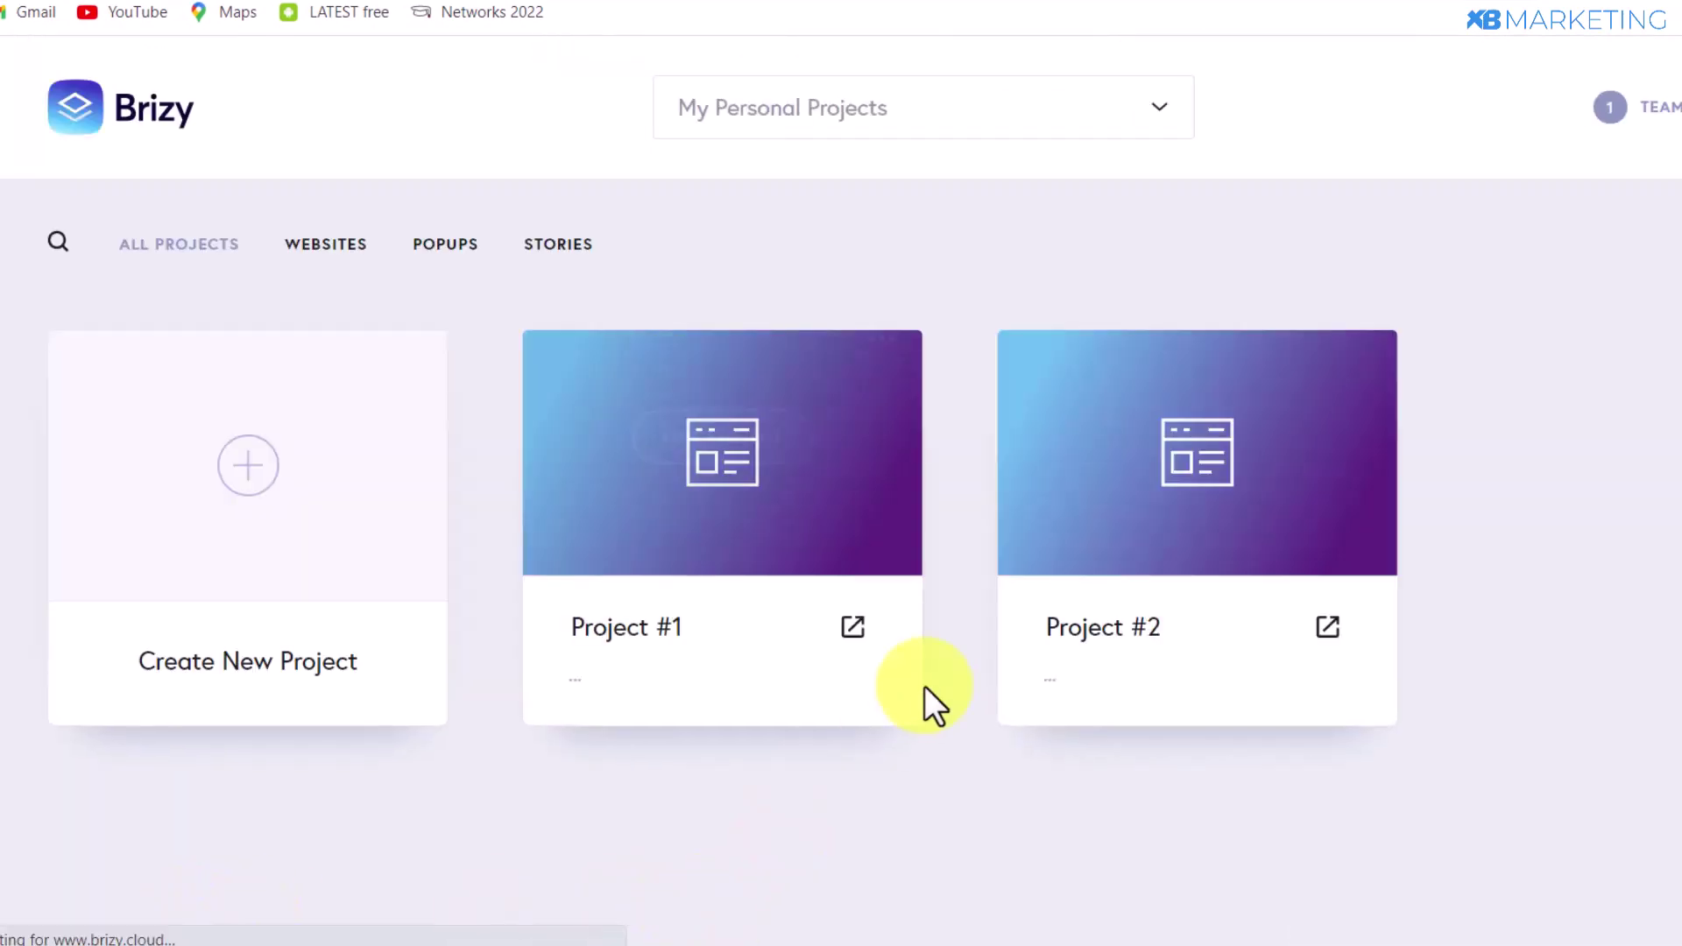
Step: View Namecheap as a domain source, and set Project #1 to the free Brizy subdomain traveltipss
{"action": "mouse_move", "coordinate": [691, 694]}
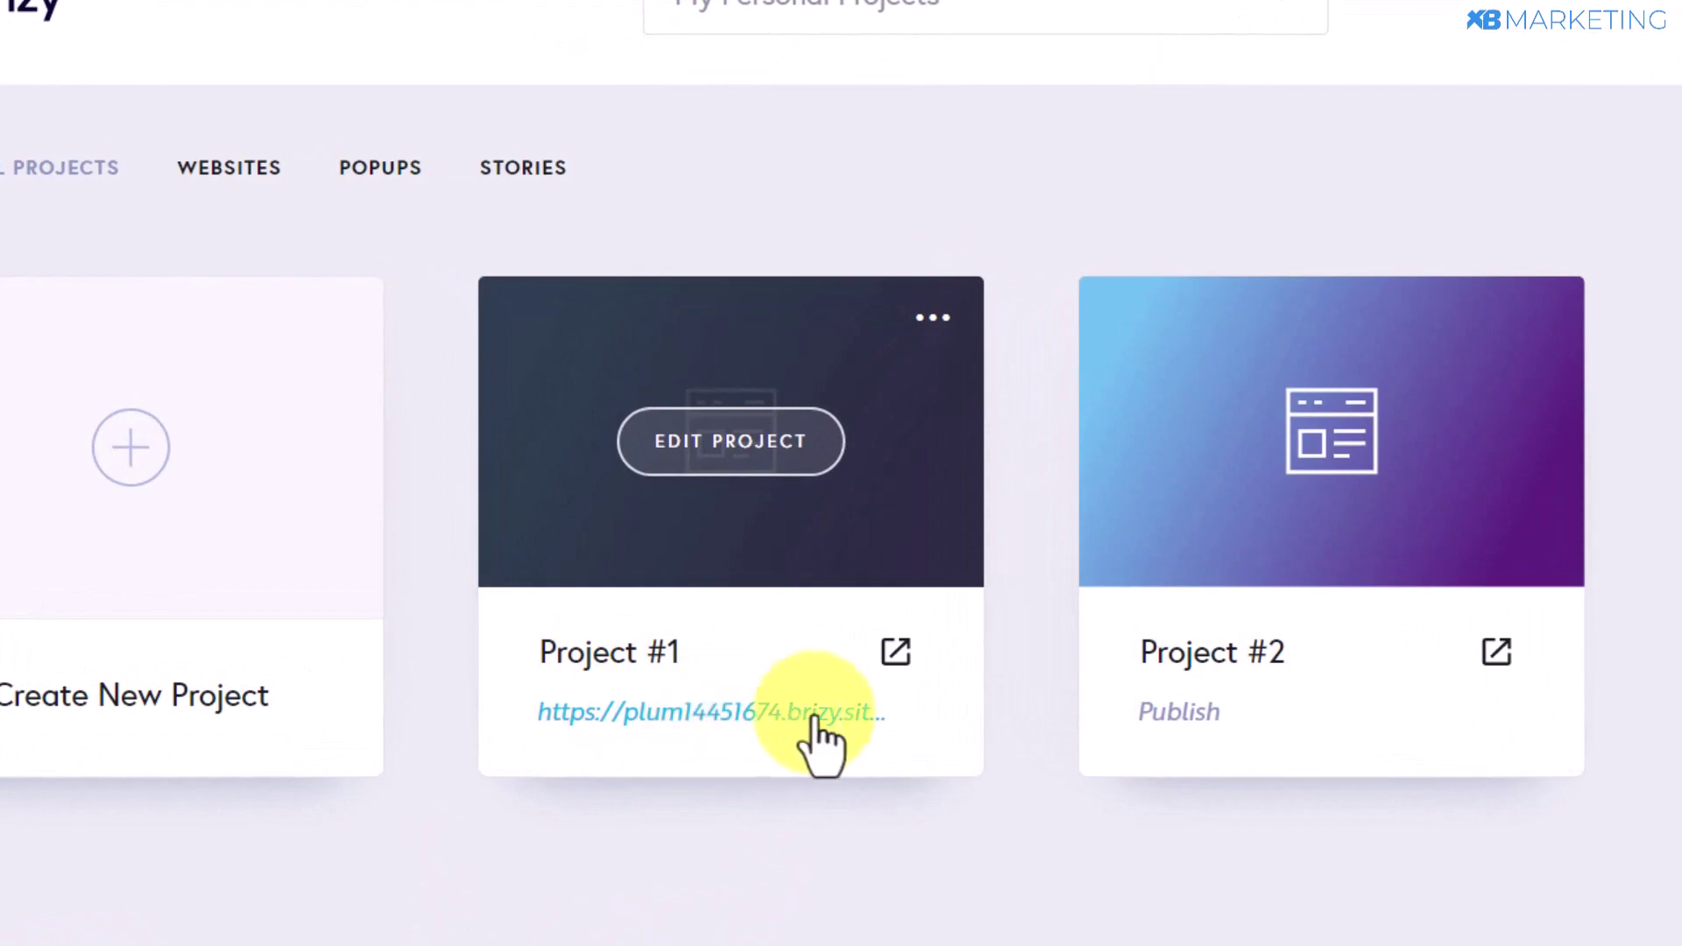
{"action": "left_click", "coordinate": [681, 720]}
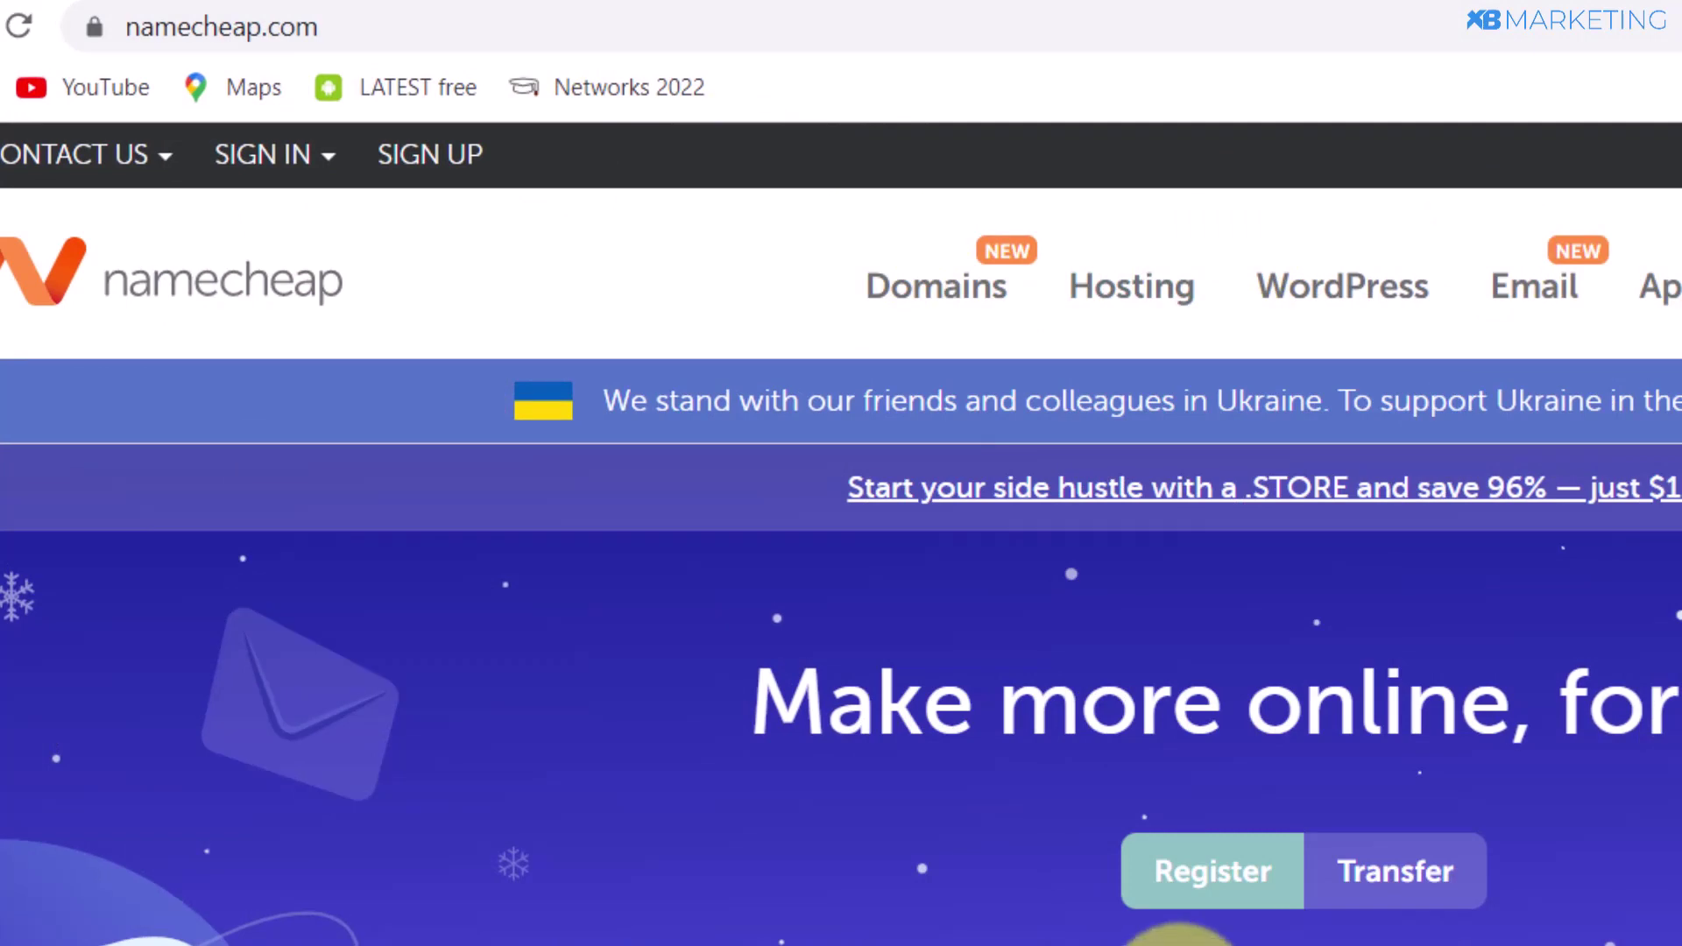
{"action": "scroll", "coordinate": [1178, 937], "scroll_direction": "down", "scroll_amount": 2}
{"action": "left_click", "coordinate": [1078, 822]}
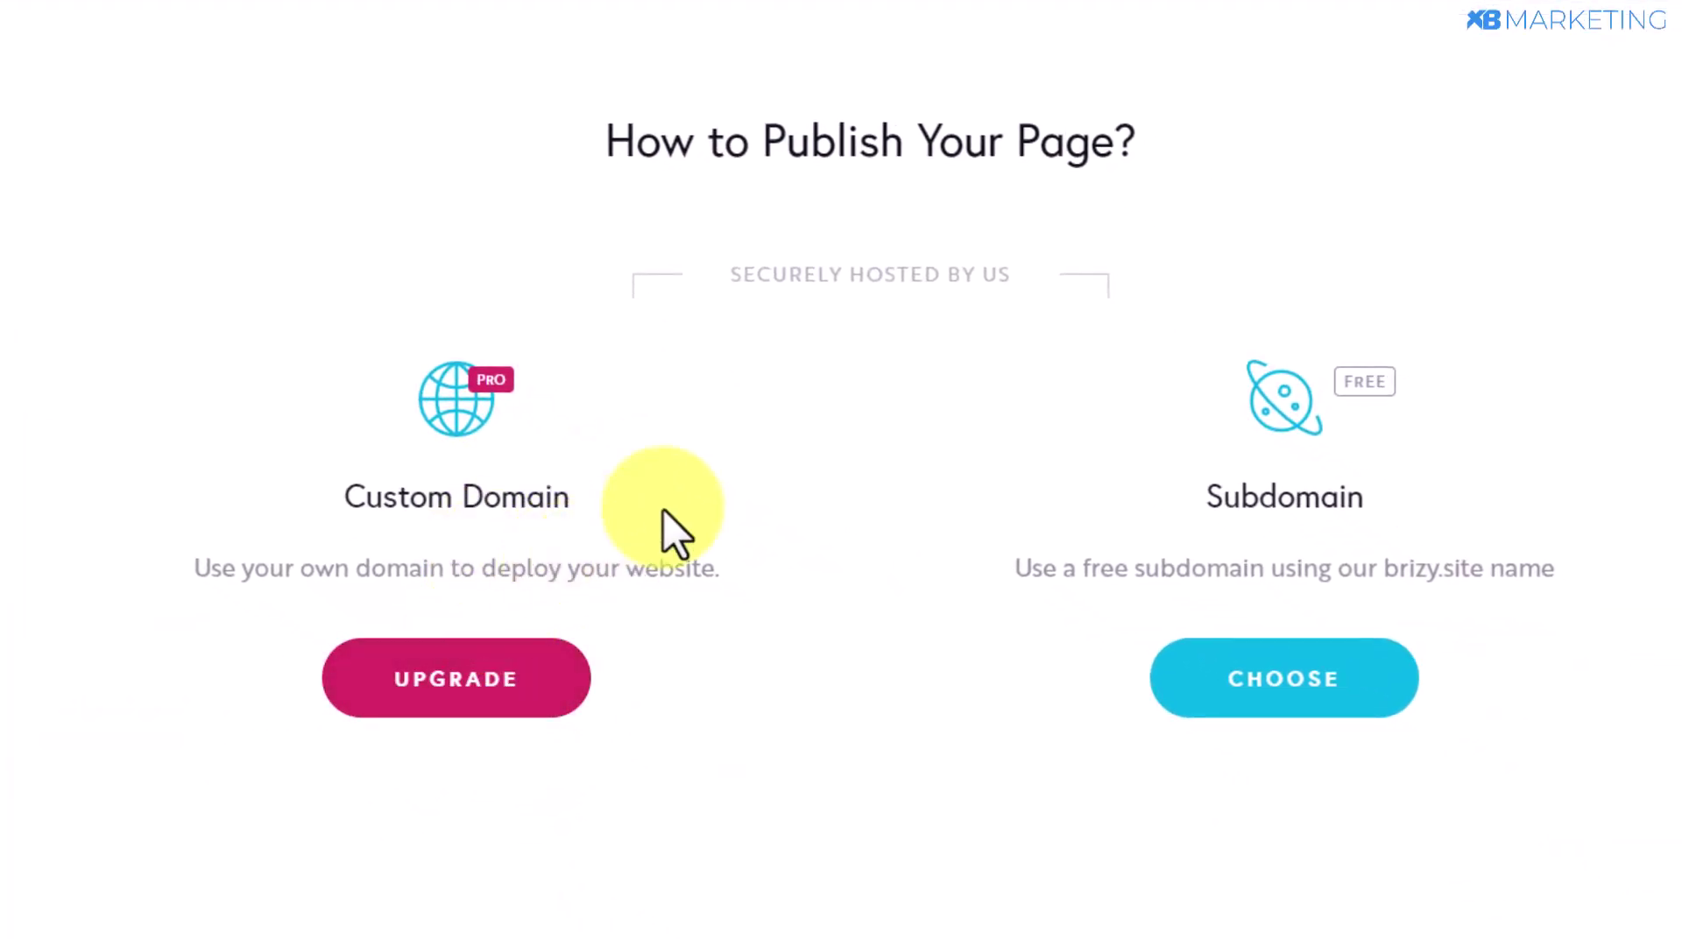
{"action": "left_click", "coordinate": [1262, 695]}
{"action": "left_click_drag", "start_coordinate": [924, 571], "coordinate": [615, 544]}
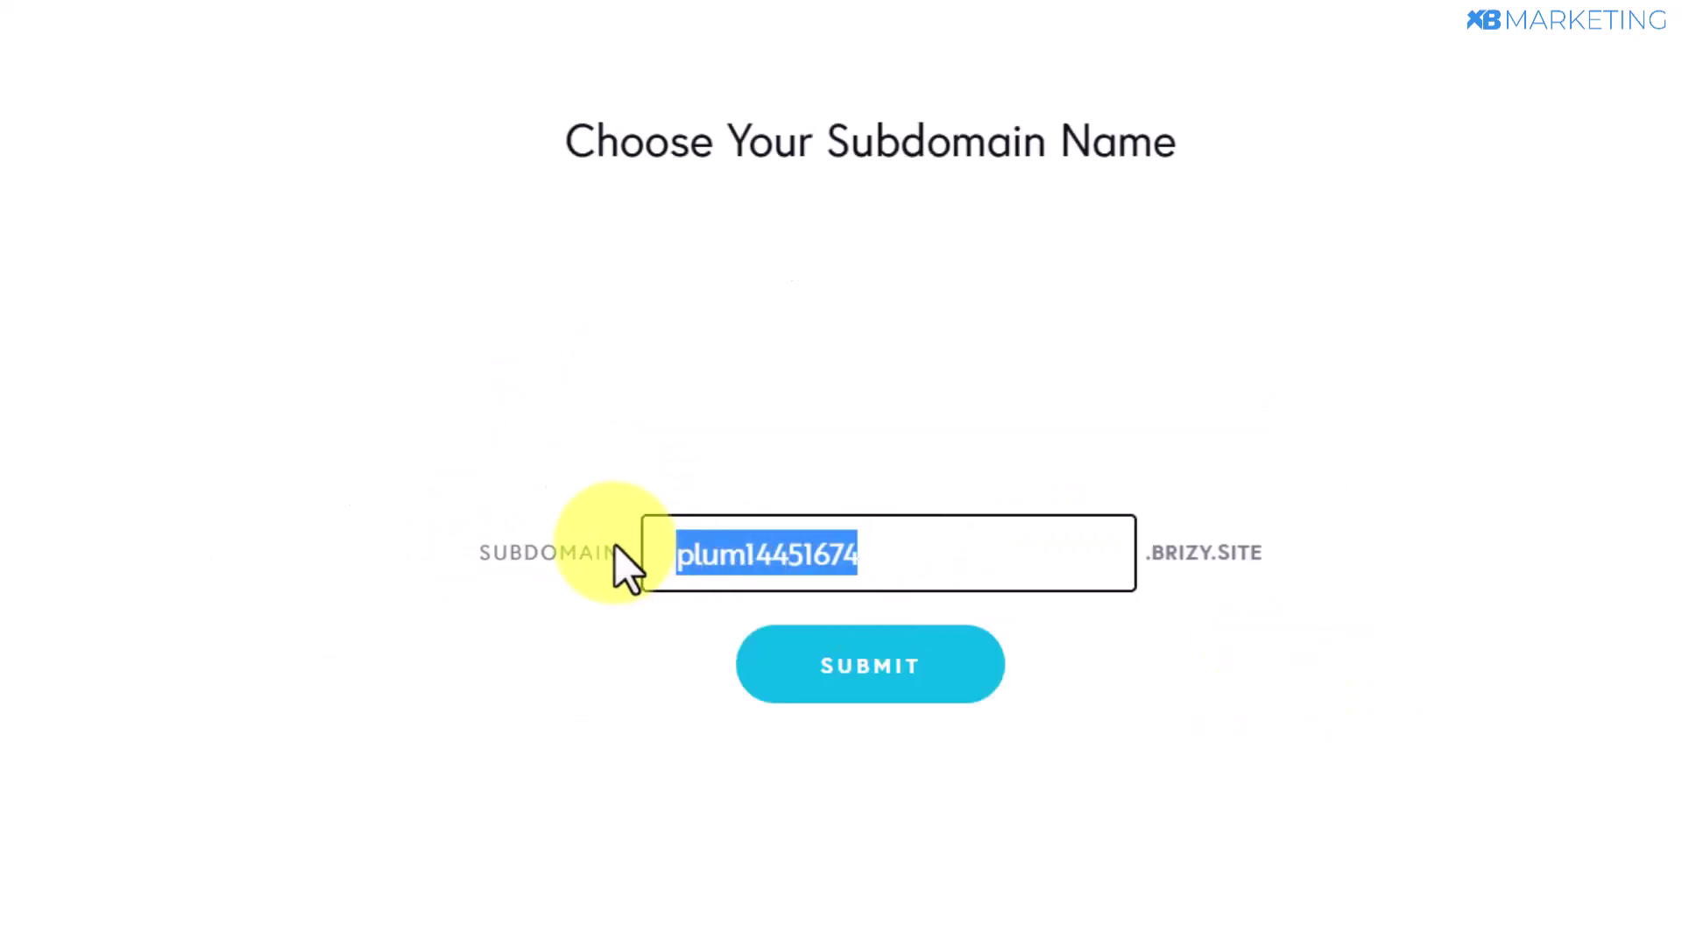
{"action": "type", "text": "traveltipss"}
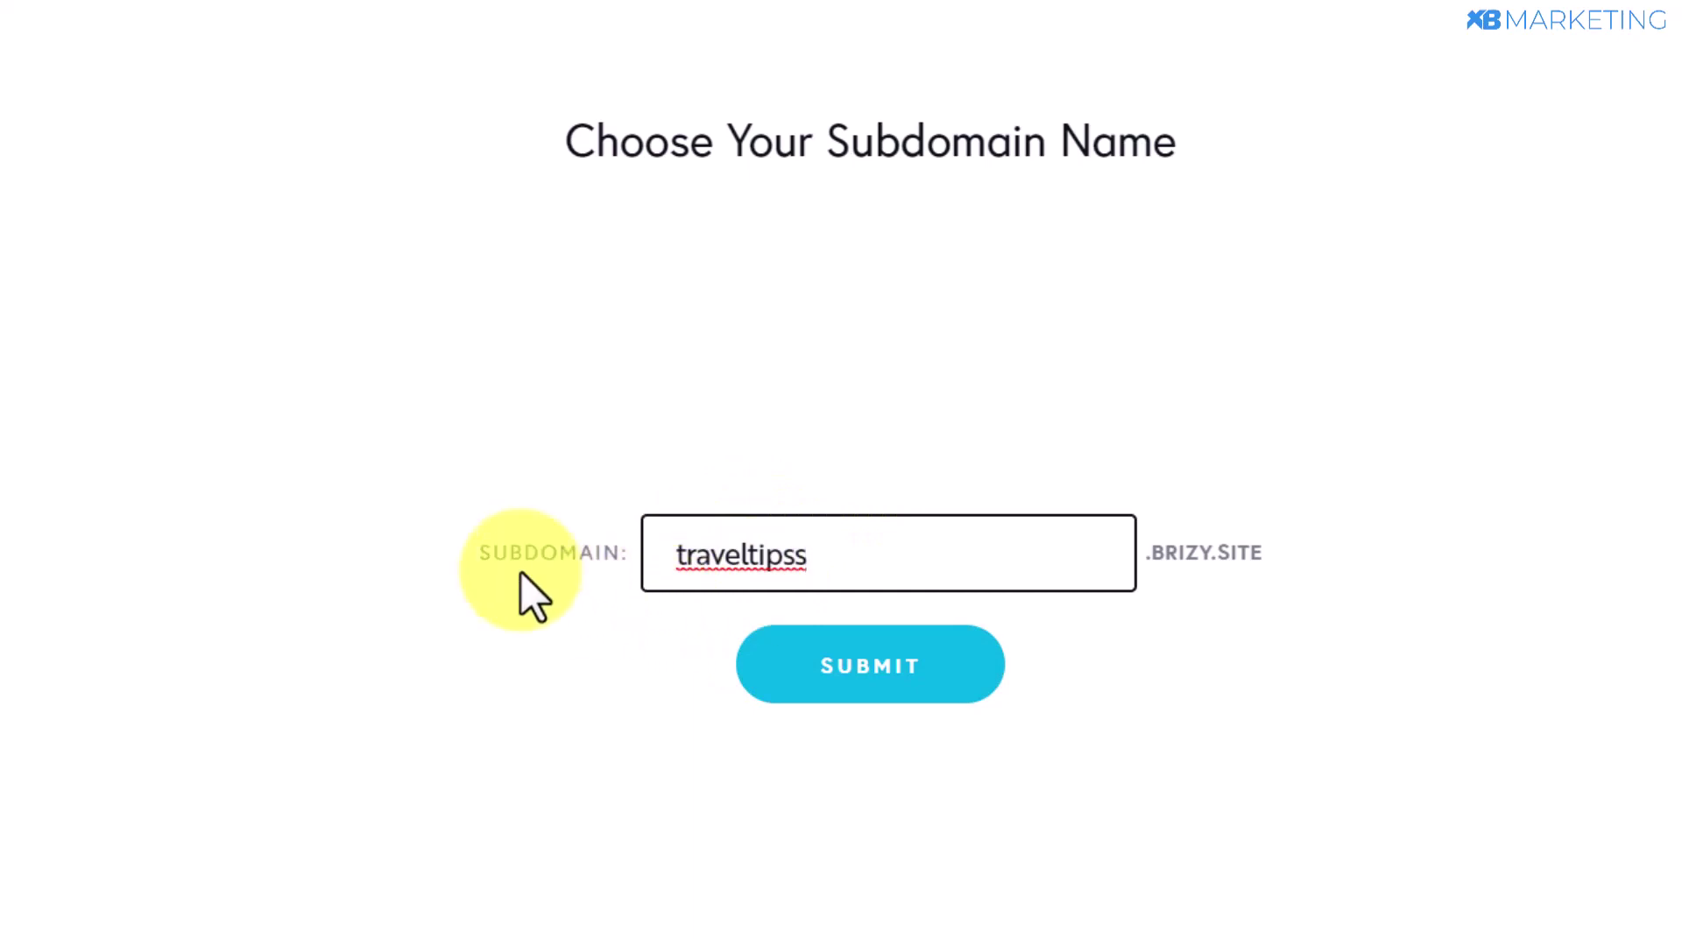
{"action": "left_click", "coordinate": [863, 682]}
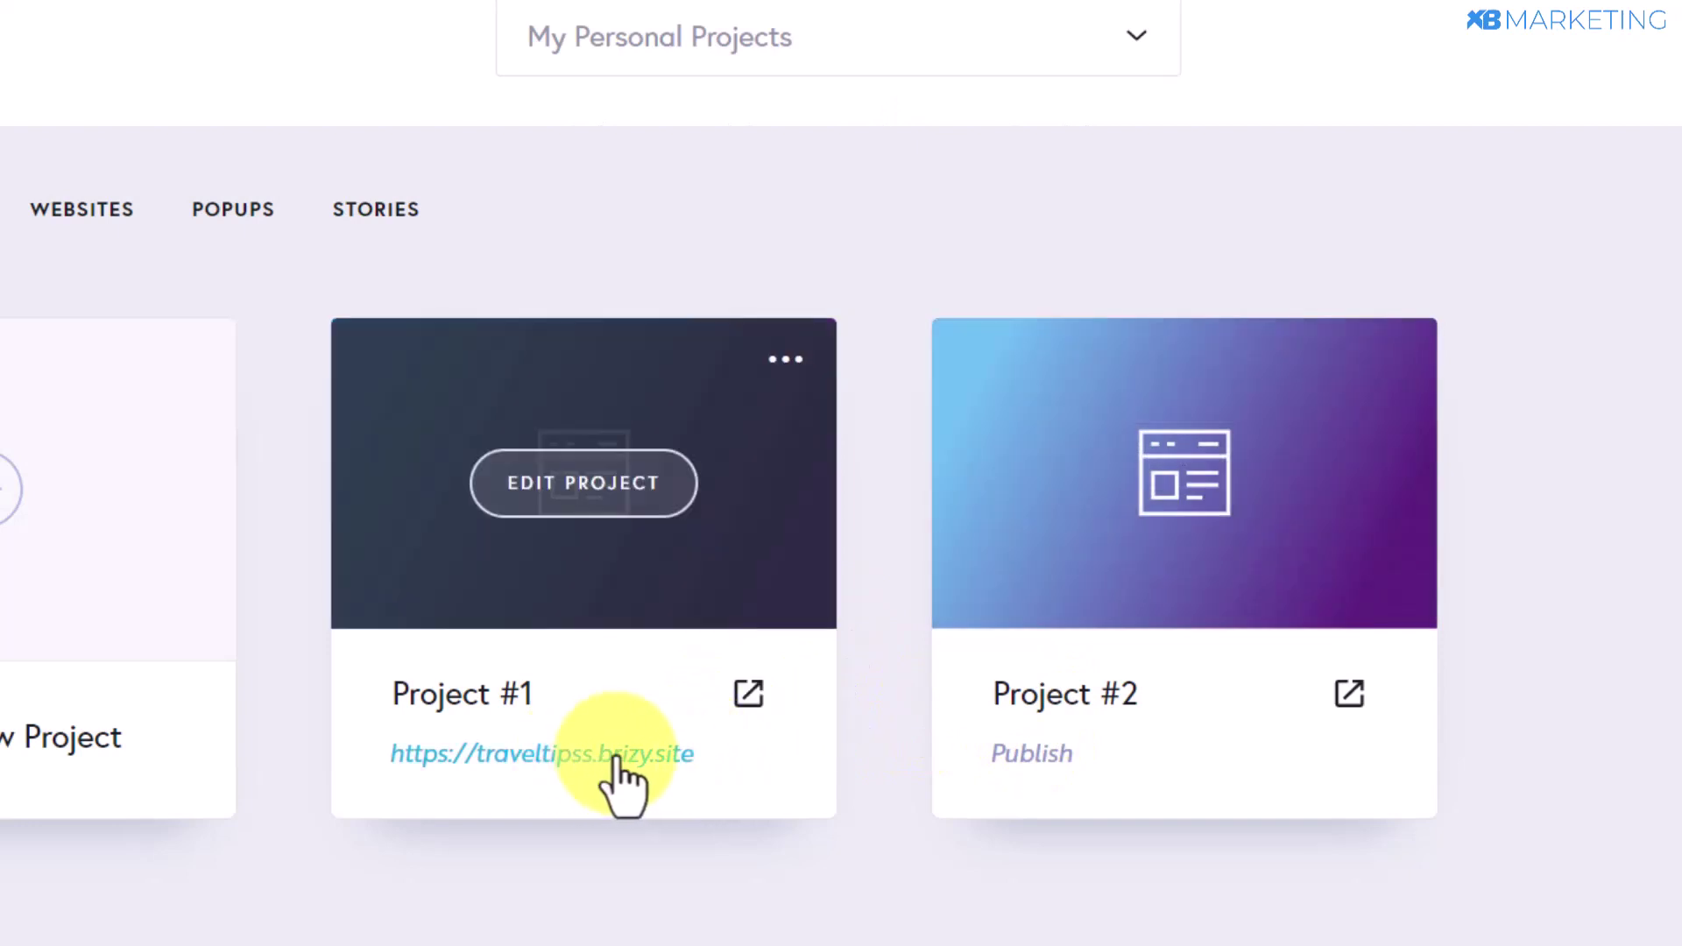
Step: Open Project #1's live page and follow its Download button to check the file locker
{"action": "left_click", "coordinate": [750, 697]}
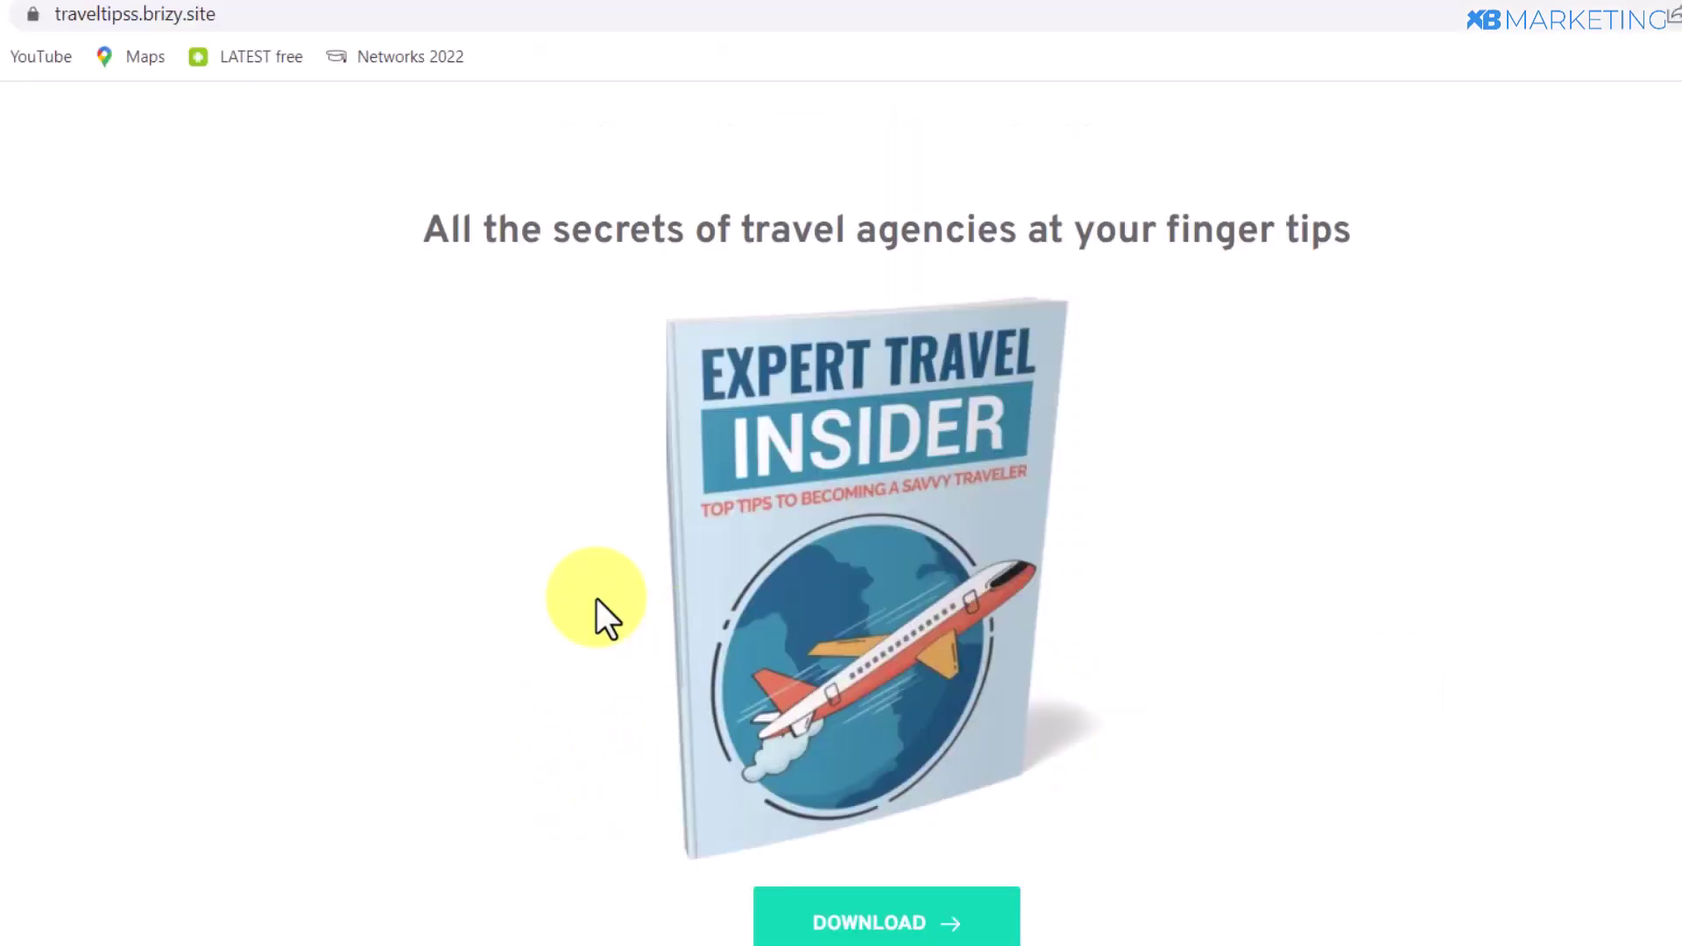
{"action": "scroll", "coordinate": [752, 315], "scroll_direction": "down", "scroll_amount": 1}
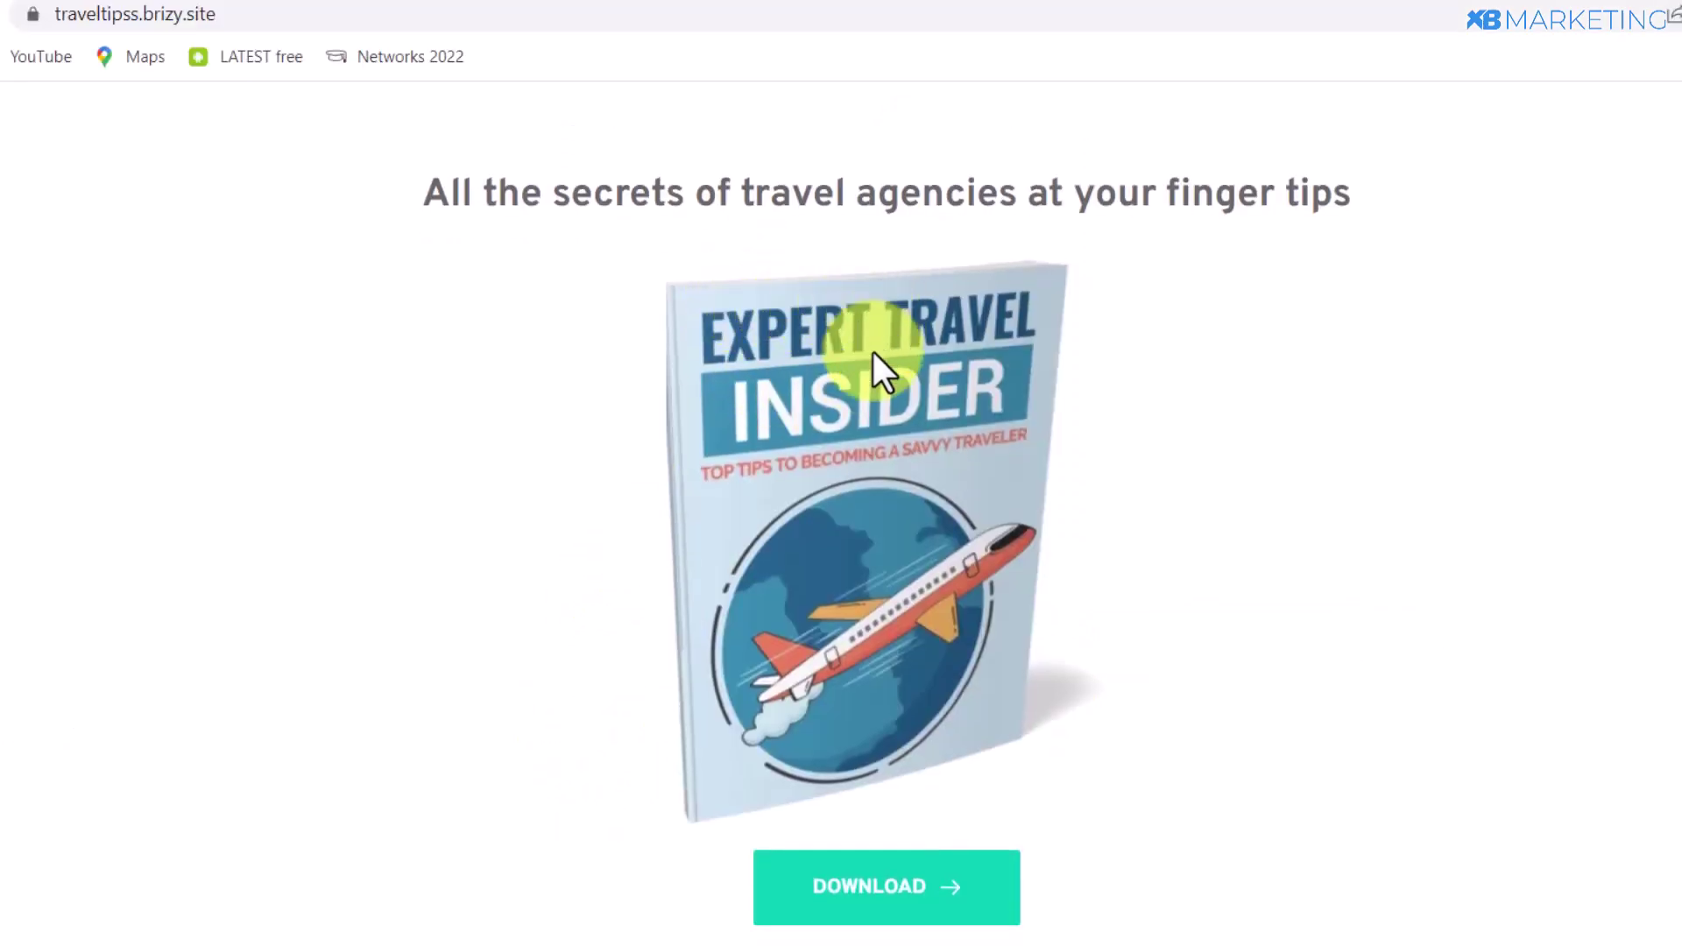
{"action": "left_click", "coordinate": [890, 887]}
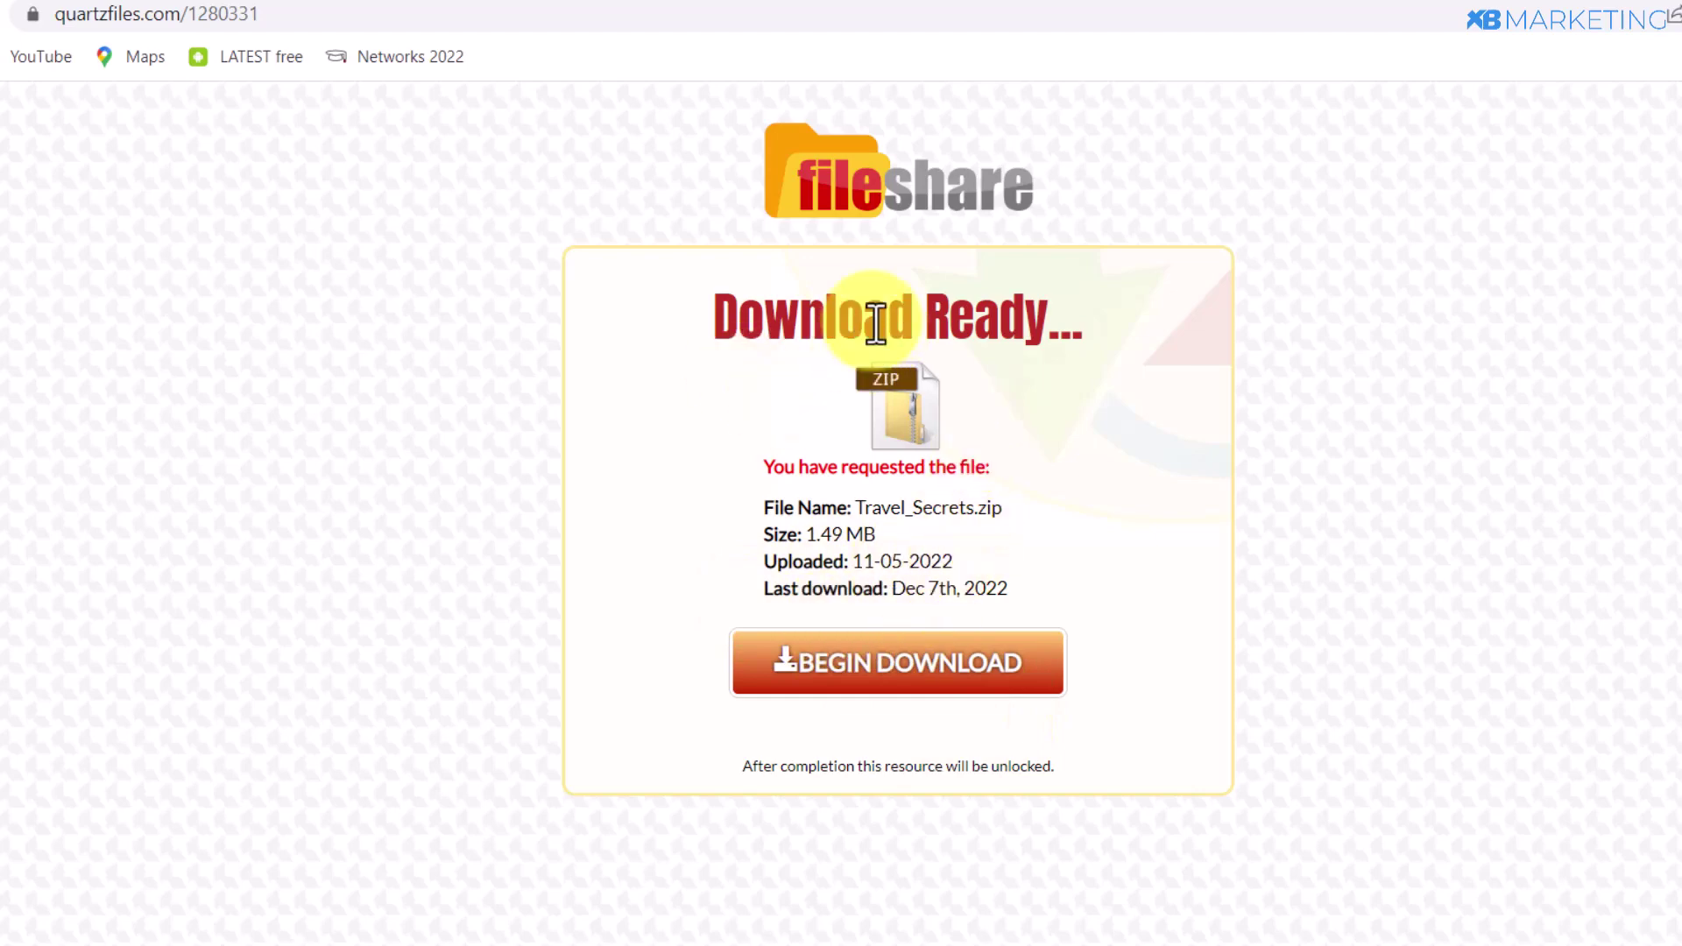
Step: Switch to idplr.com and look over the Expert Travel Insider product page
{"action": "left_click", "coordinate": [891, 4]}
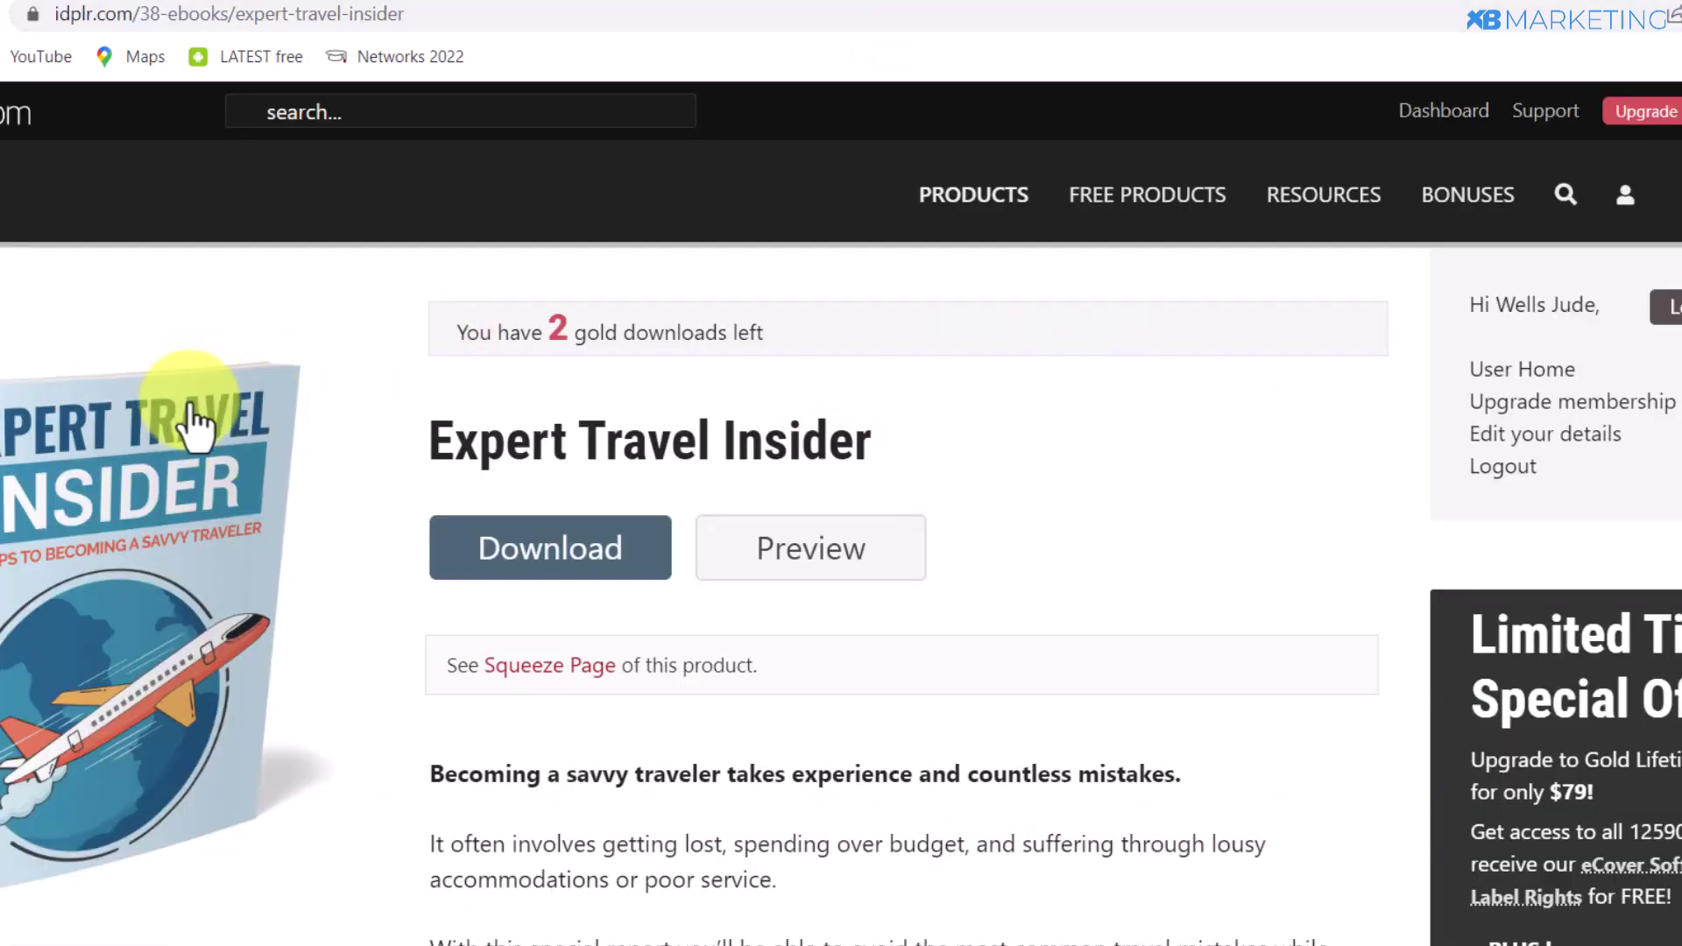
{"action": "scroll", "coordinate": [206, 434], "scroll_direction": "down", "scroll_amount": 3}
{"action": "scroll", "coordinate": [215, 434], "scroll_direction": "up", "scroll_amount": 3}
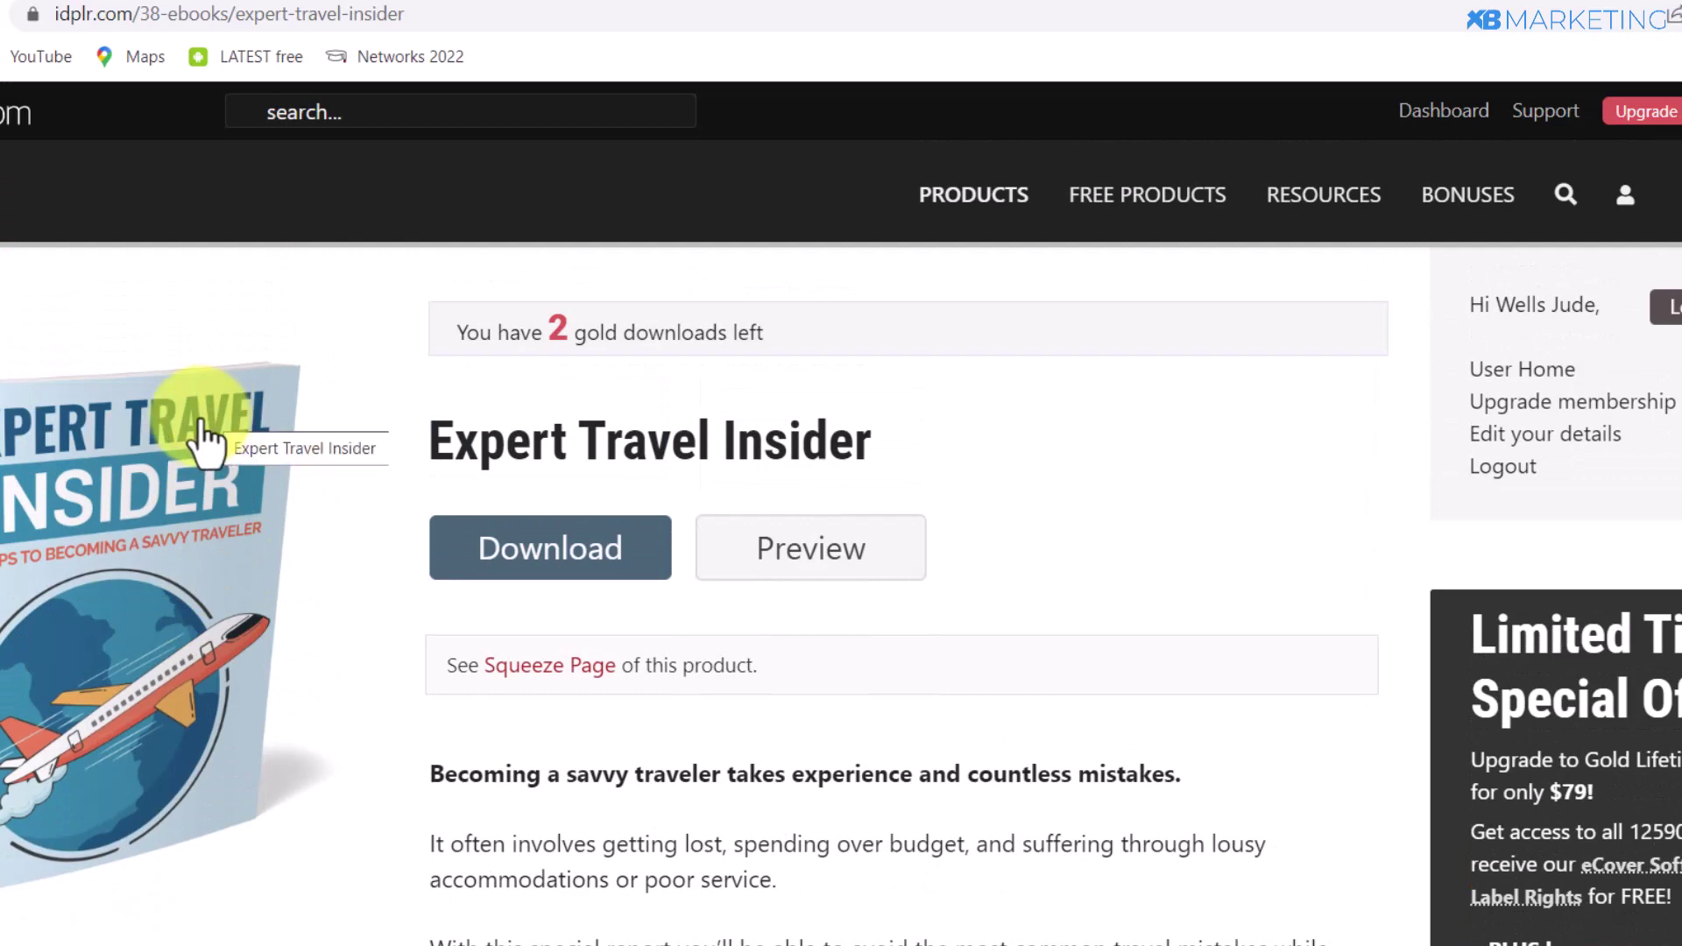
Step: Switch to Twitter Ads, choose the Website traffic objective and enter the ad text "You too can travel for cheap this season. Grab a copy below"
{"action": "left_click", "coordinate": [125, 2]}
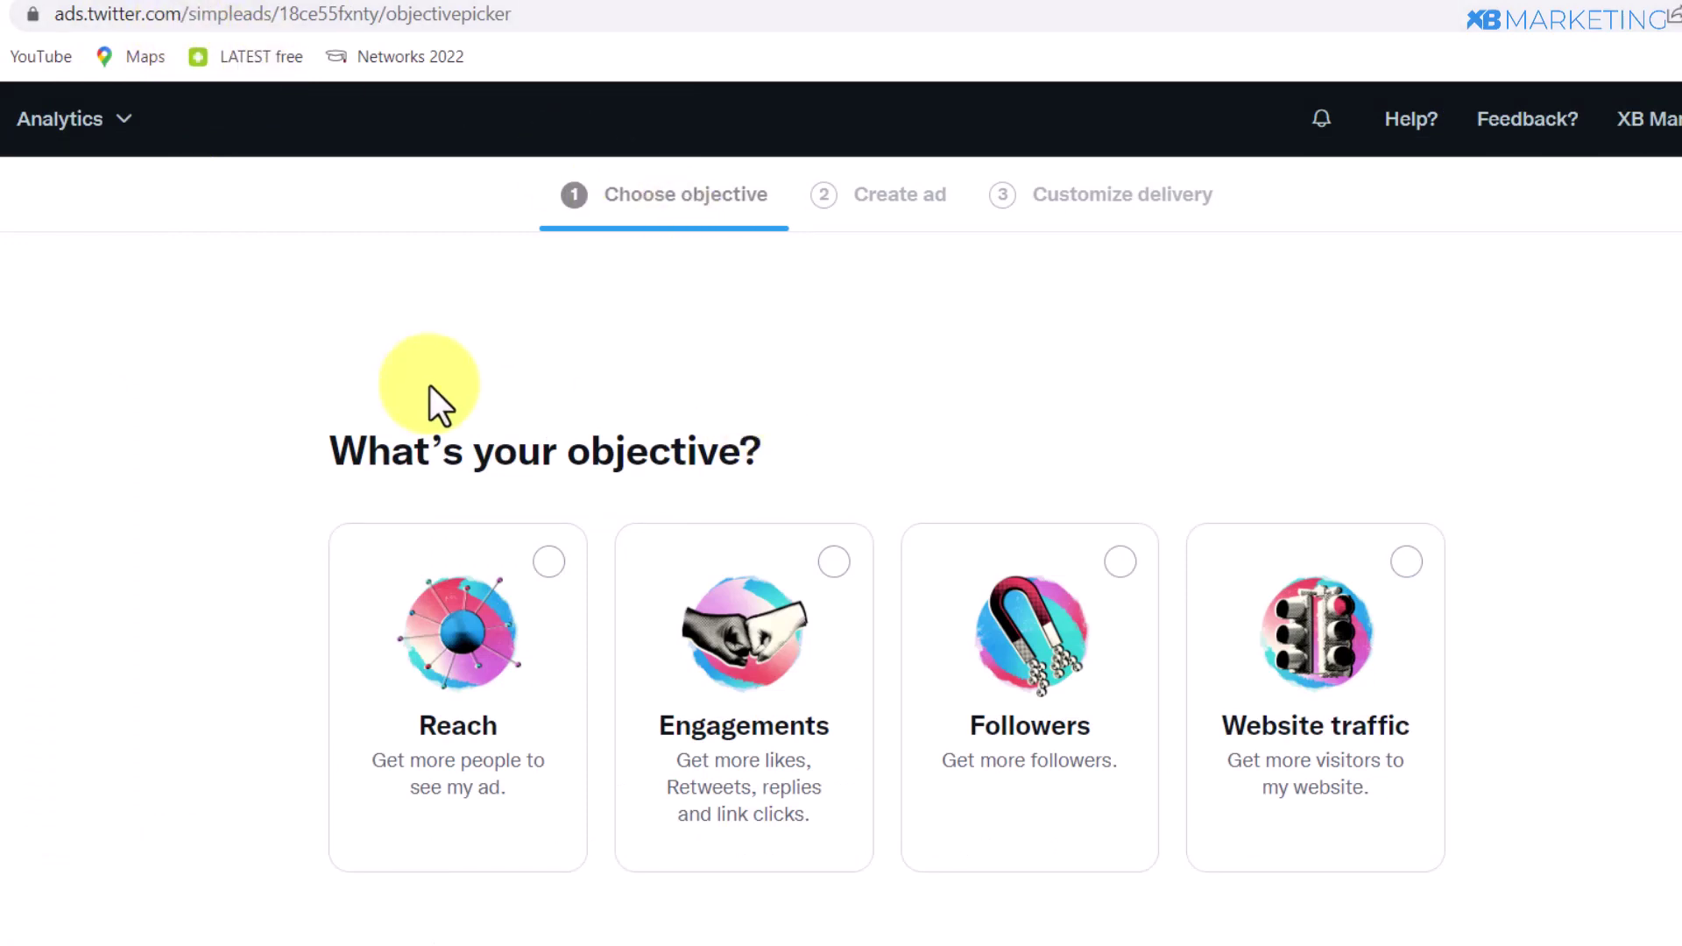
{"action": "left_click", "coordinate": [1400, 575]}
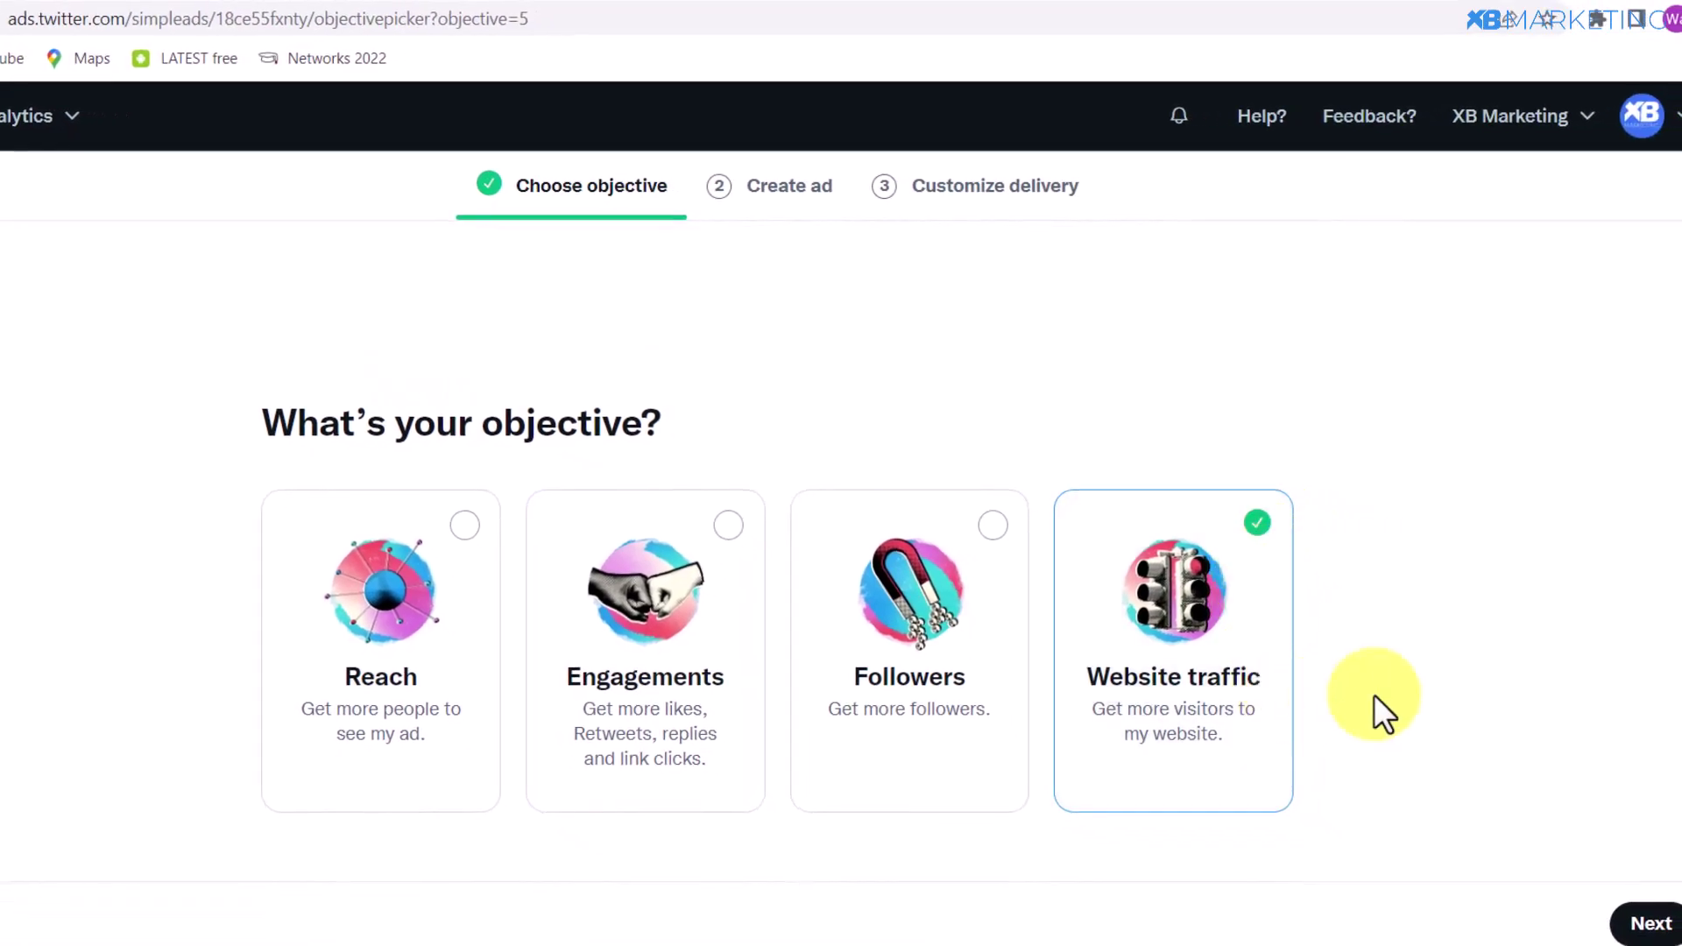
{"action": "left_click", "coordinate": [1635, 934]}
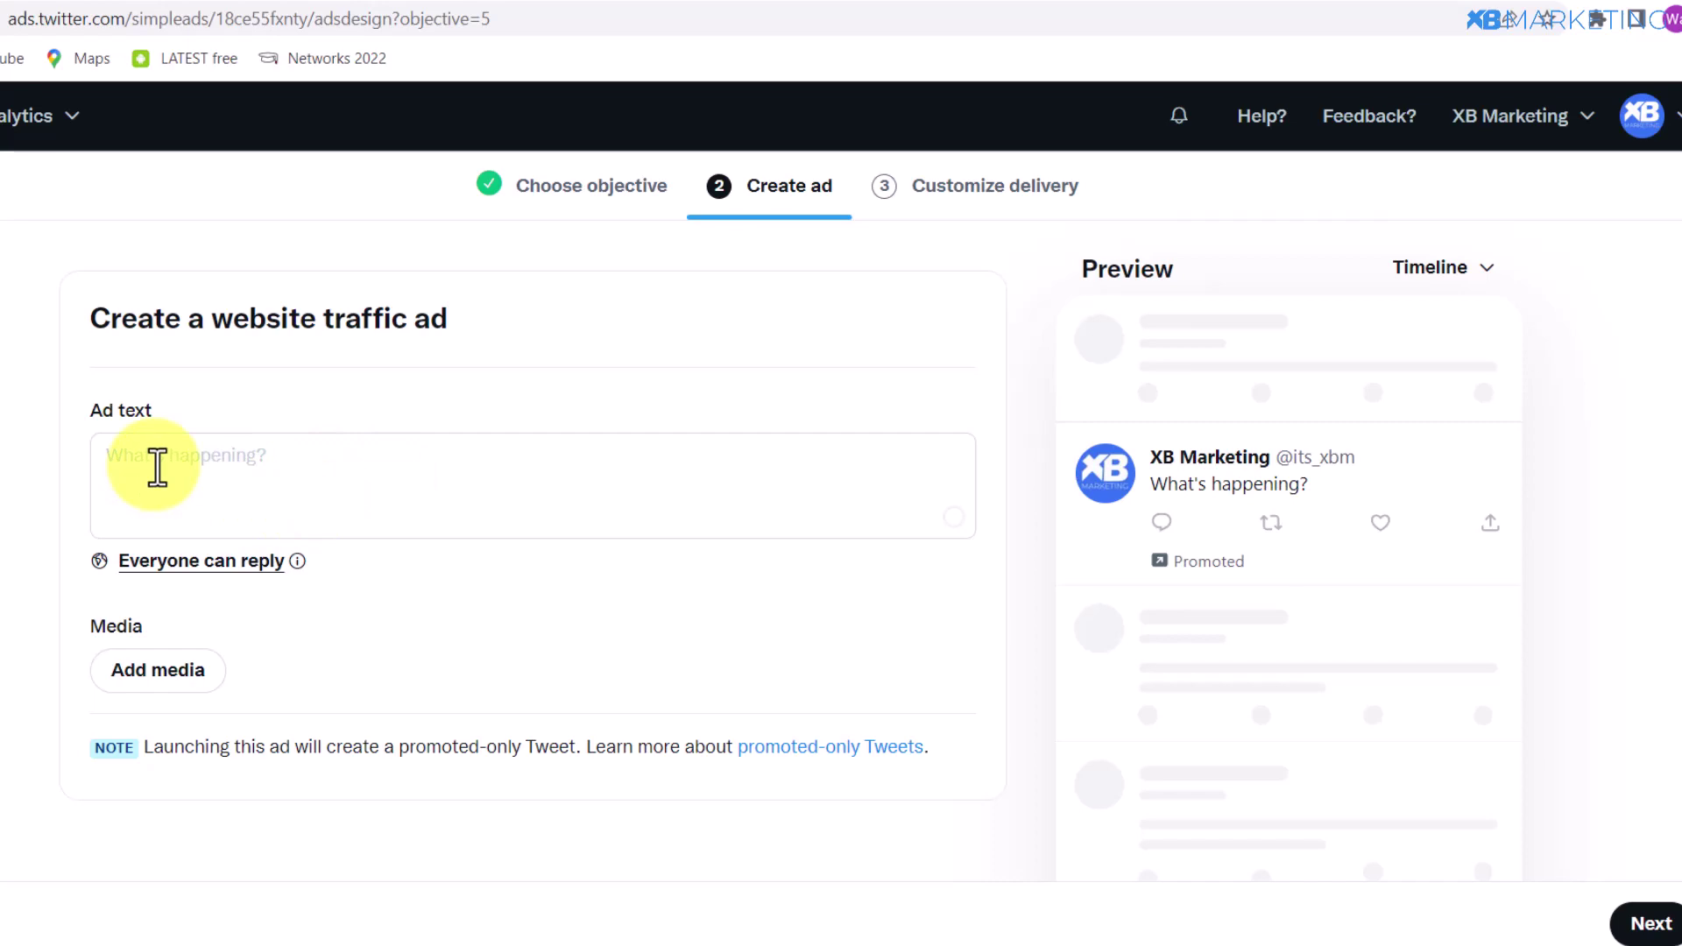
{"action": "type", "text": "You too can travel for cheap this season. Grab a copy below"}
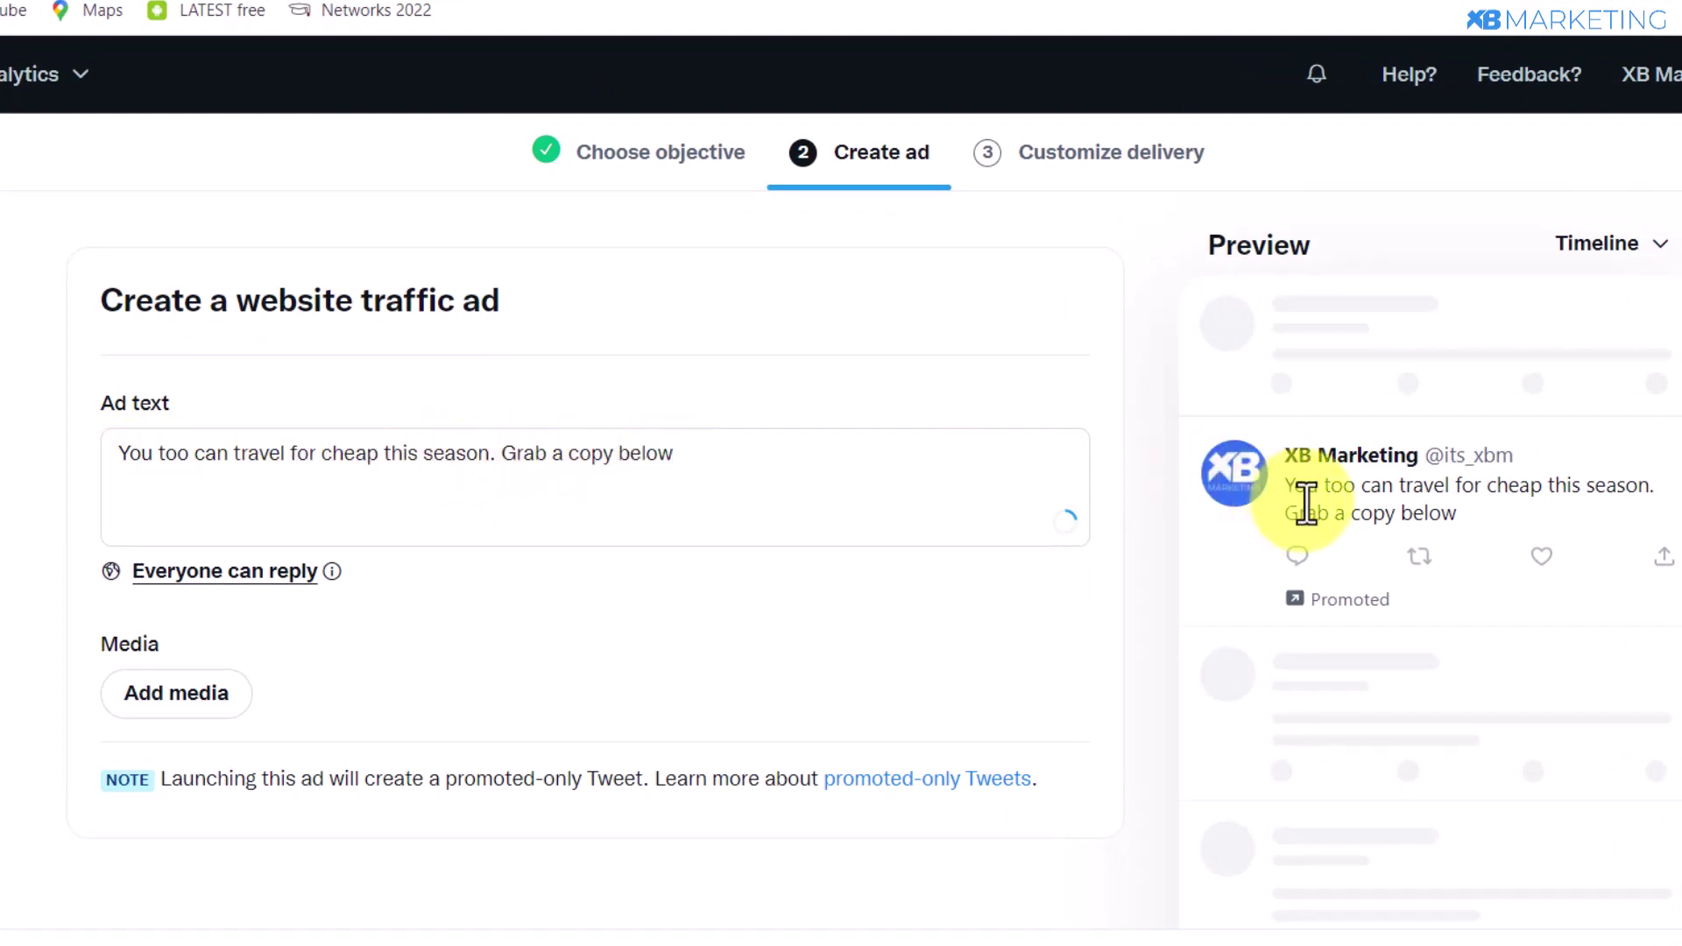
{"action": "left_click_drag", "start_coordinate": [1295, 489], "coordinate": [1491, 522]}
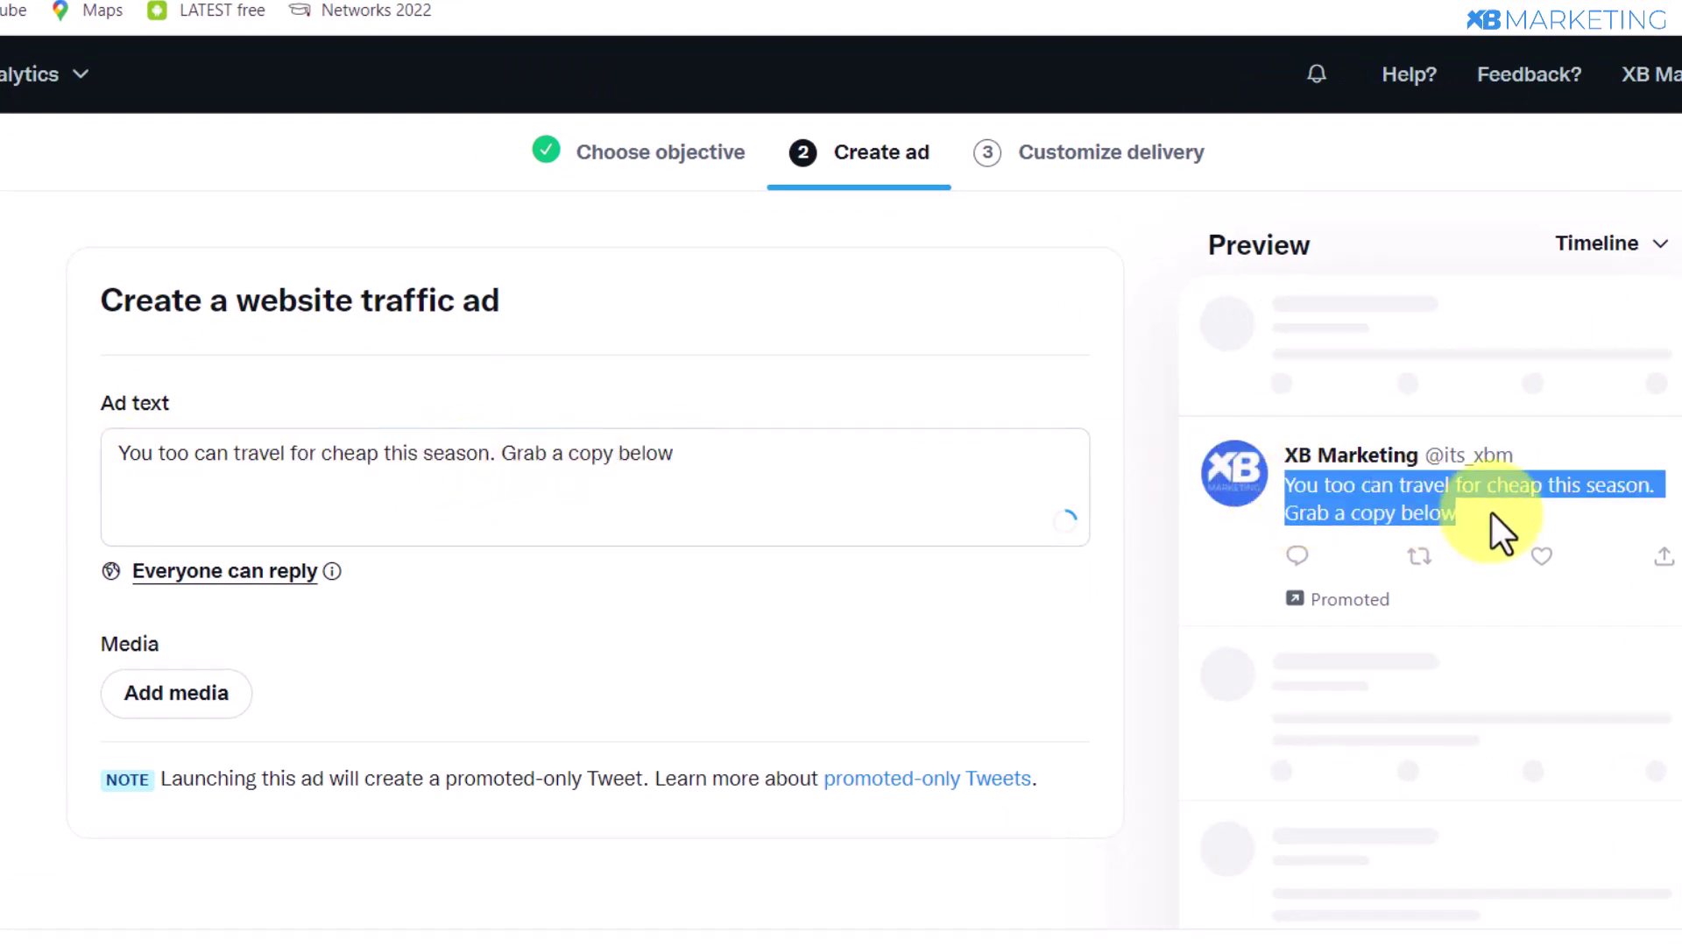
Step: Switch to Canva and create a new blank design with a custom size of 1200 × 1200 px
{"action": "left_click", "coordinate": [1442, 492]}
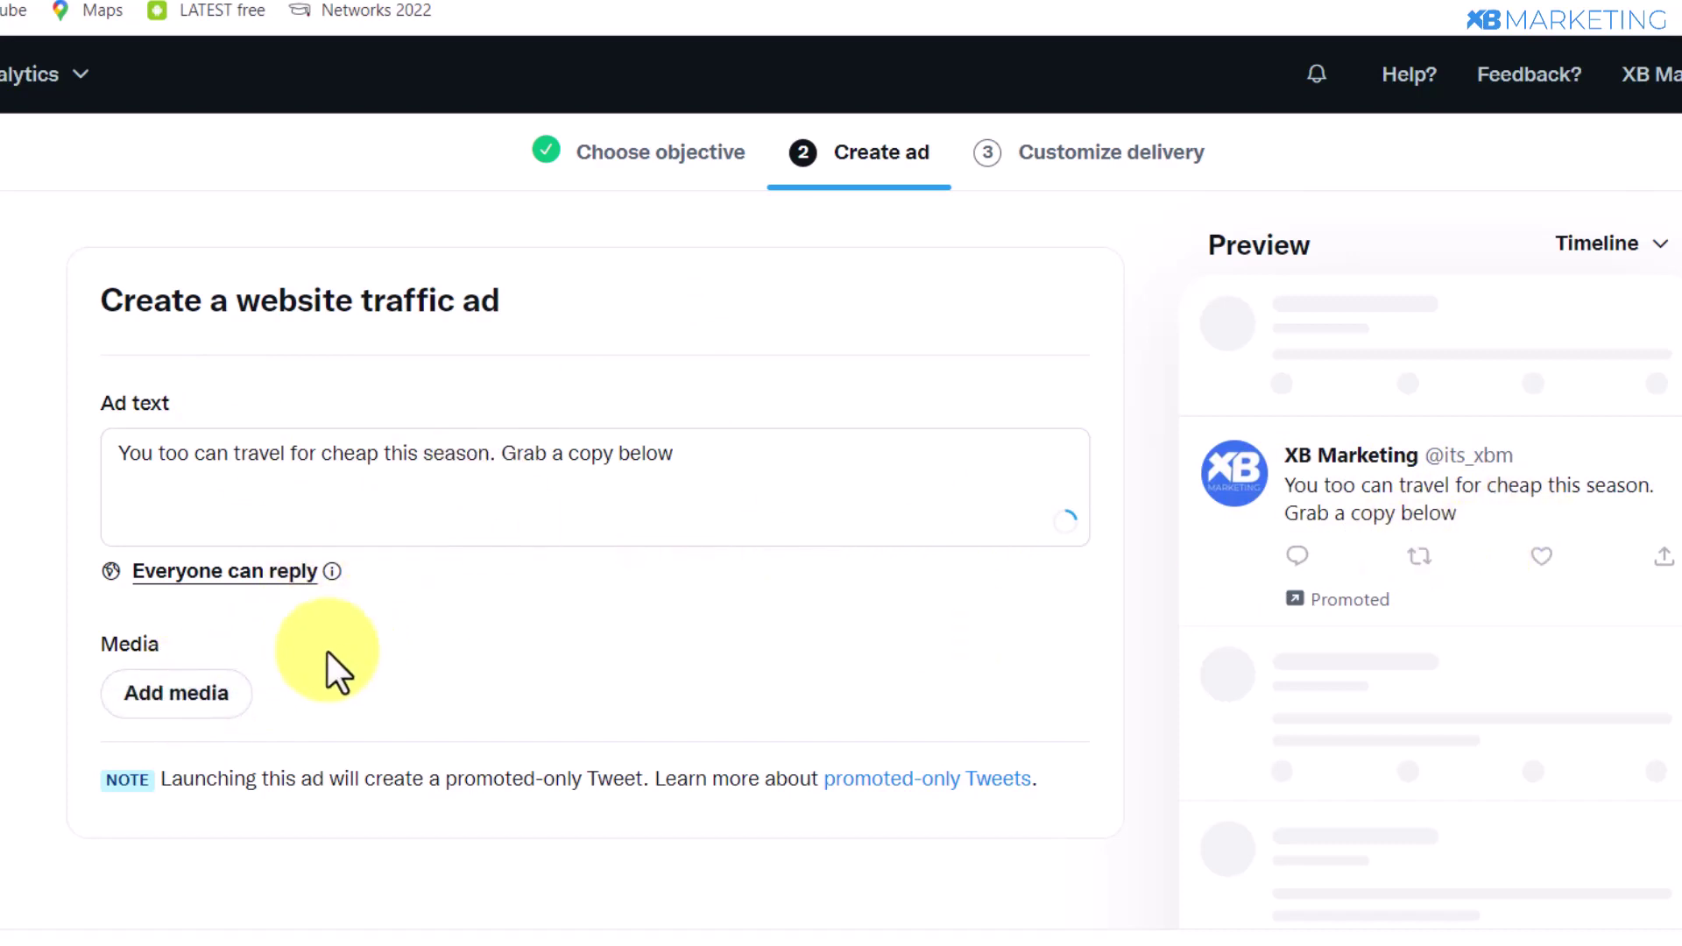
{"action": "left_click", "coordinate": [368, 2]}
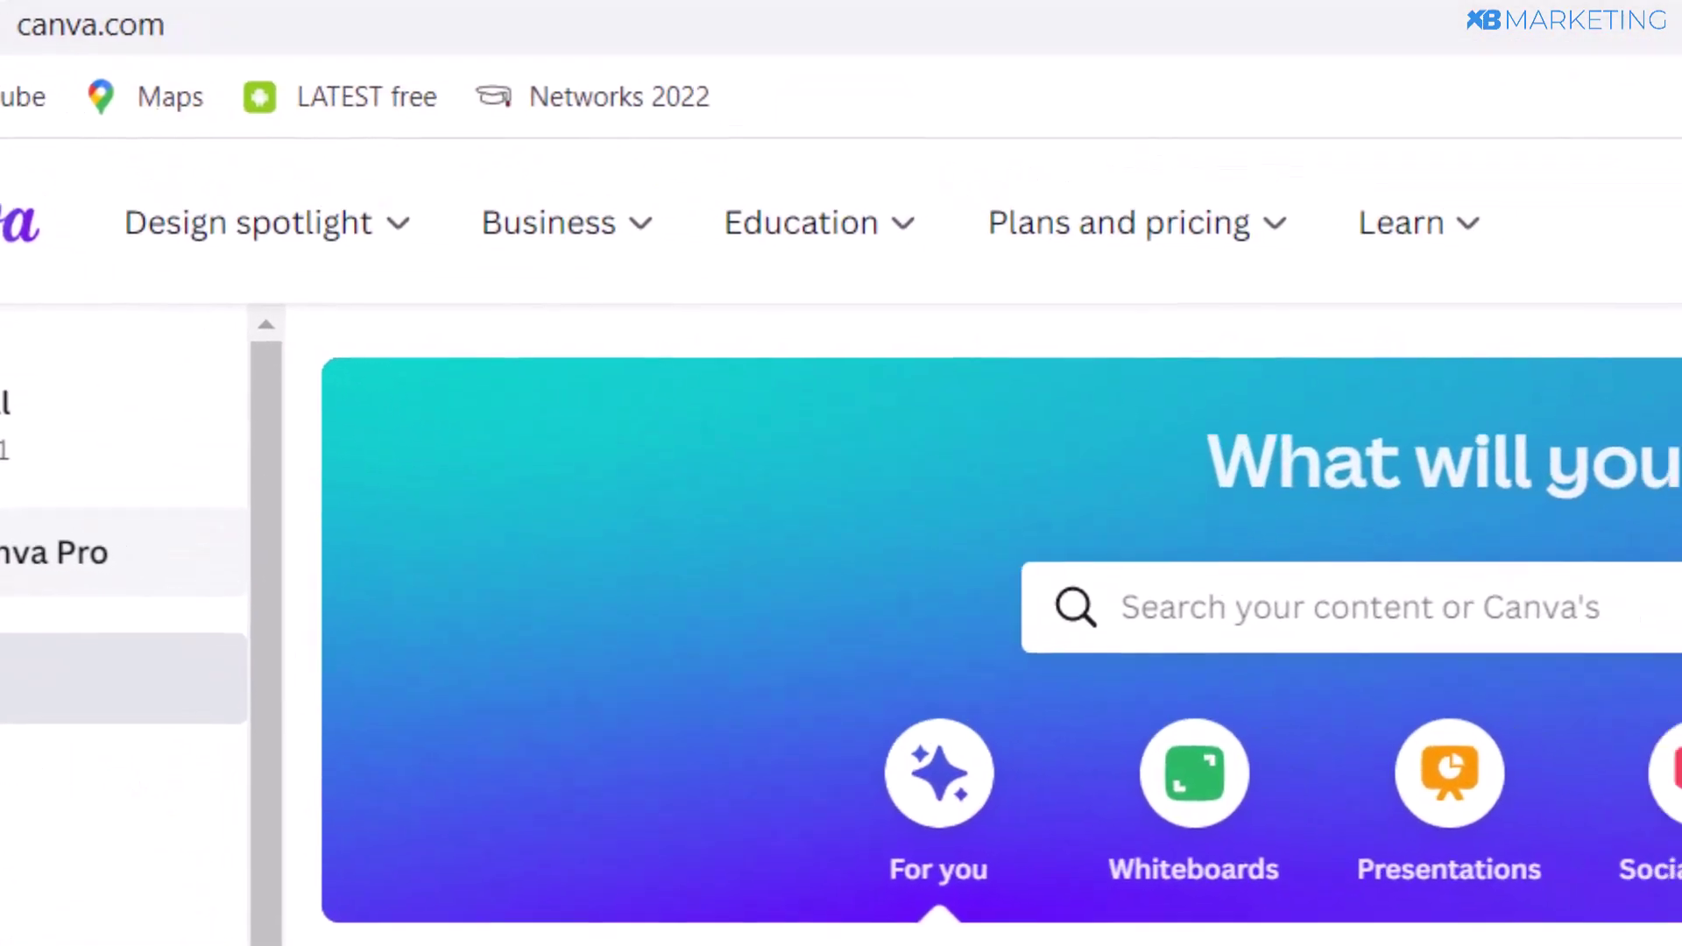
{"action": "left_click", "coordinate": [1633, 271]}
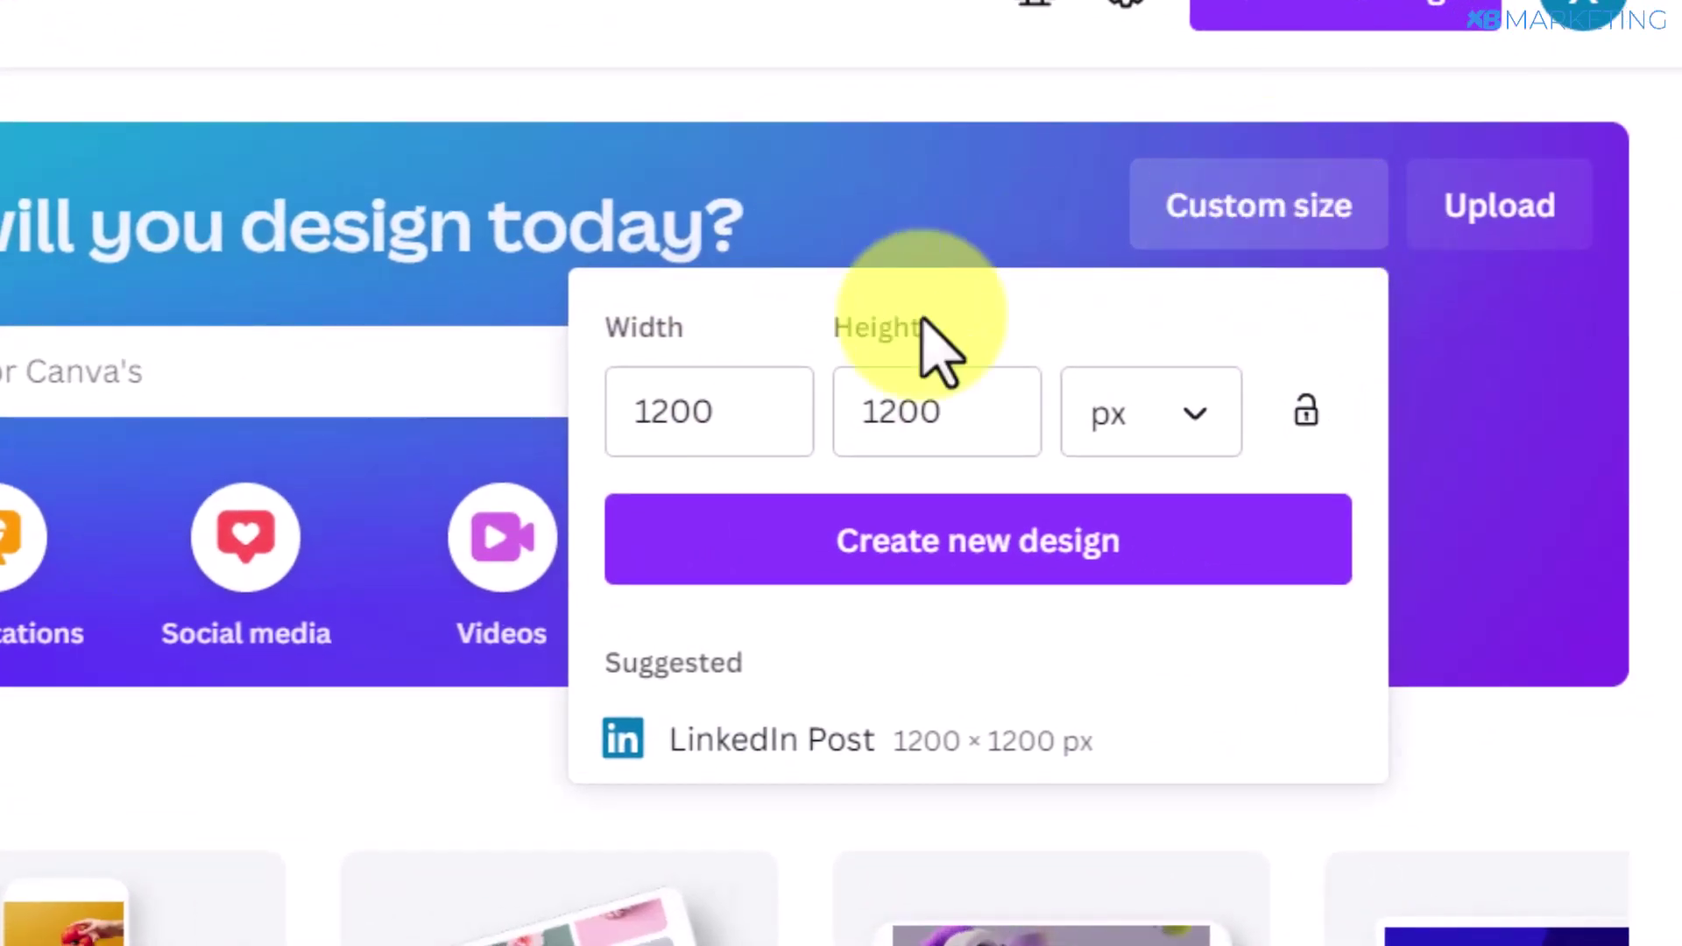
{"action": "left_click", "coordinate": [675, 421]}
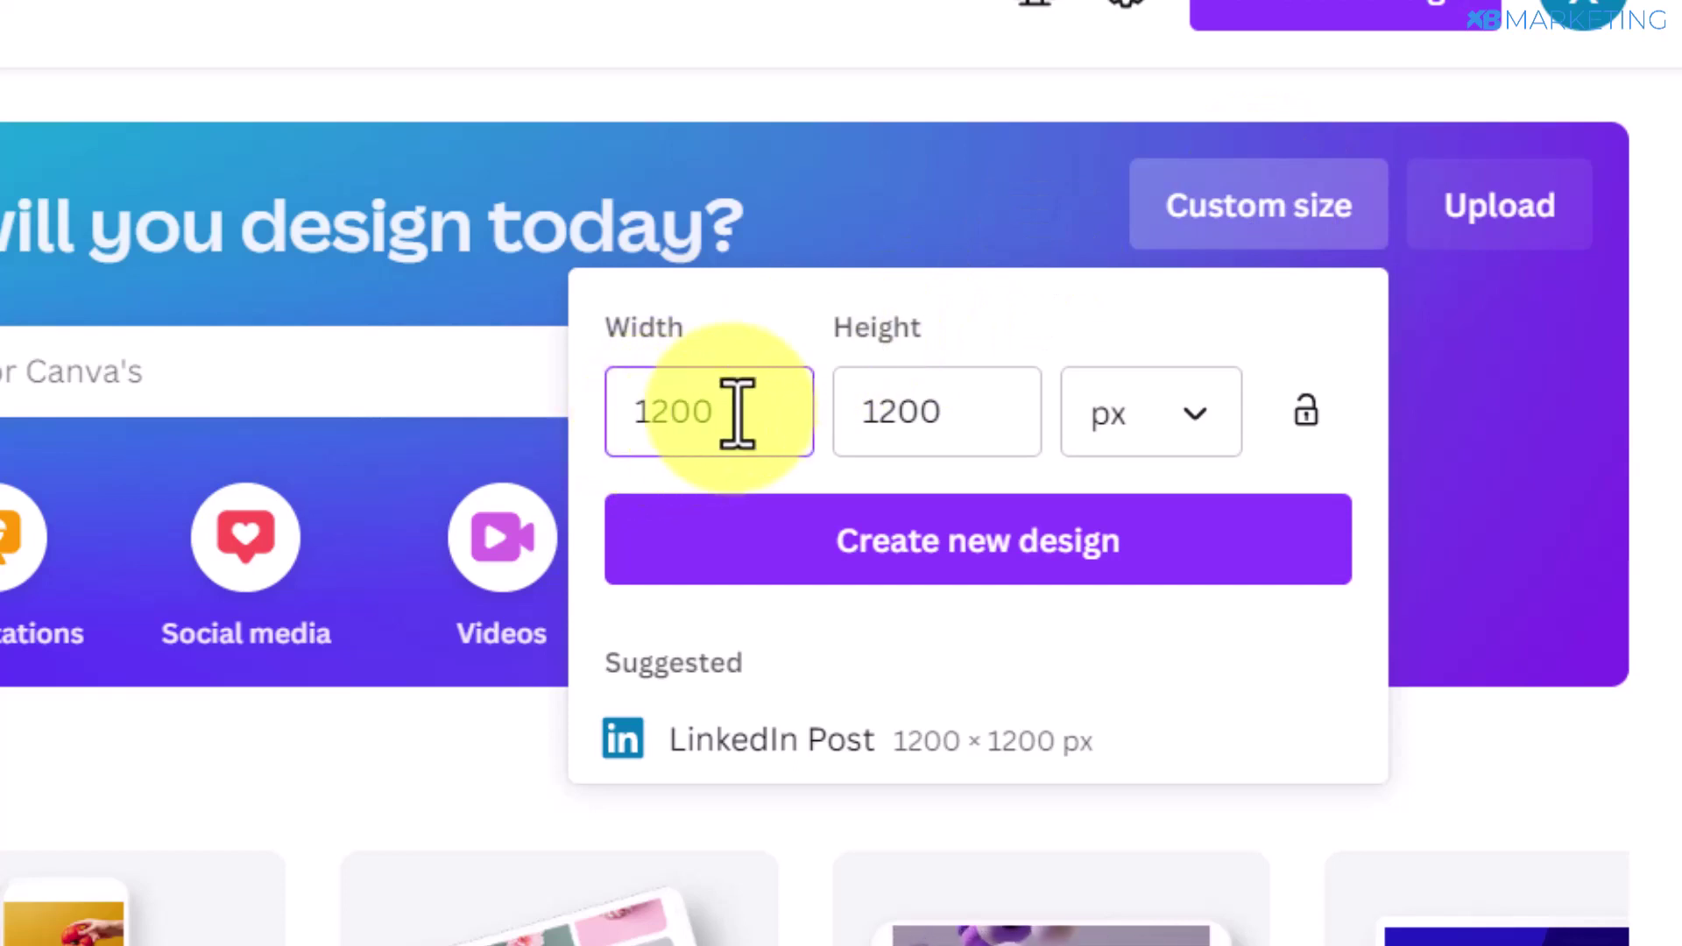
{"action": "left_click", "coordinate": [967, 568]}
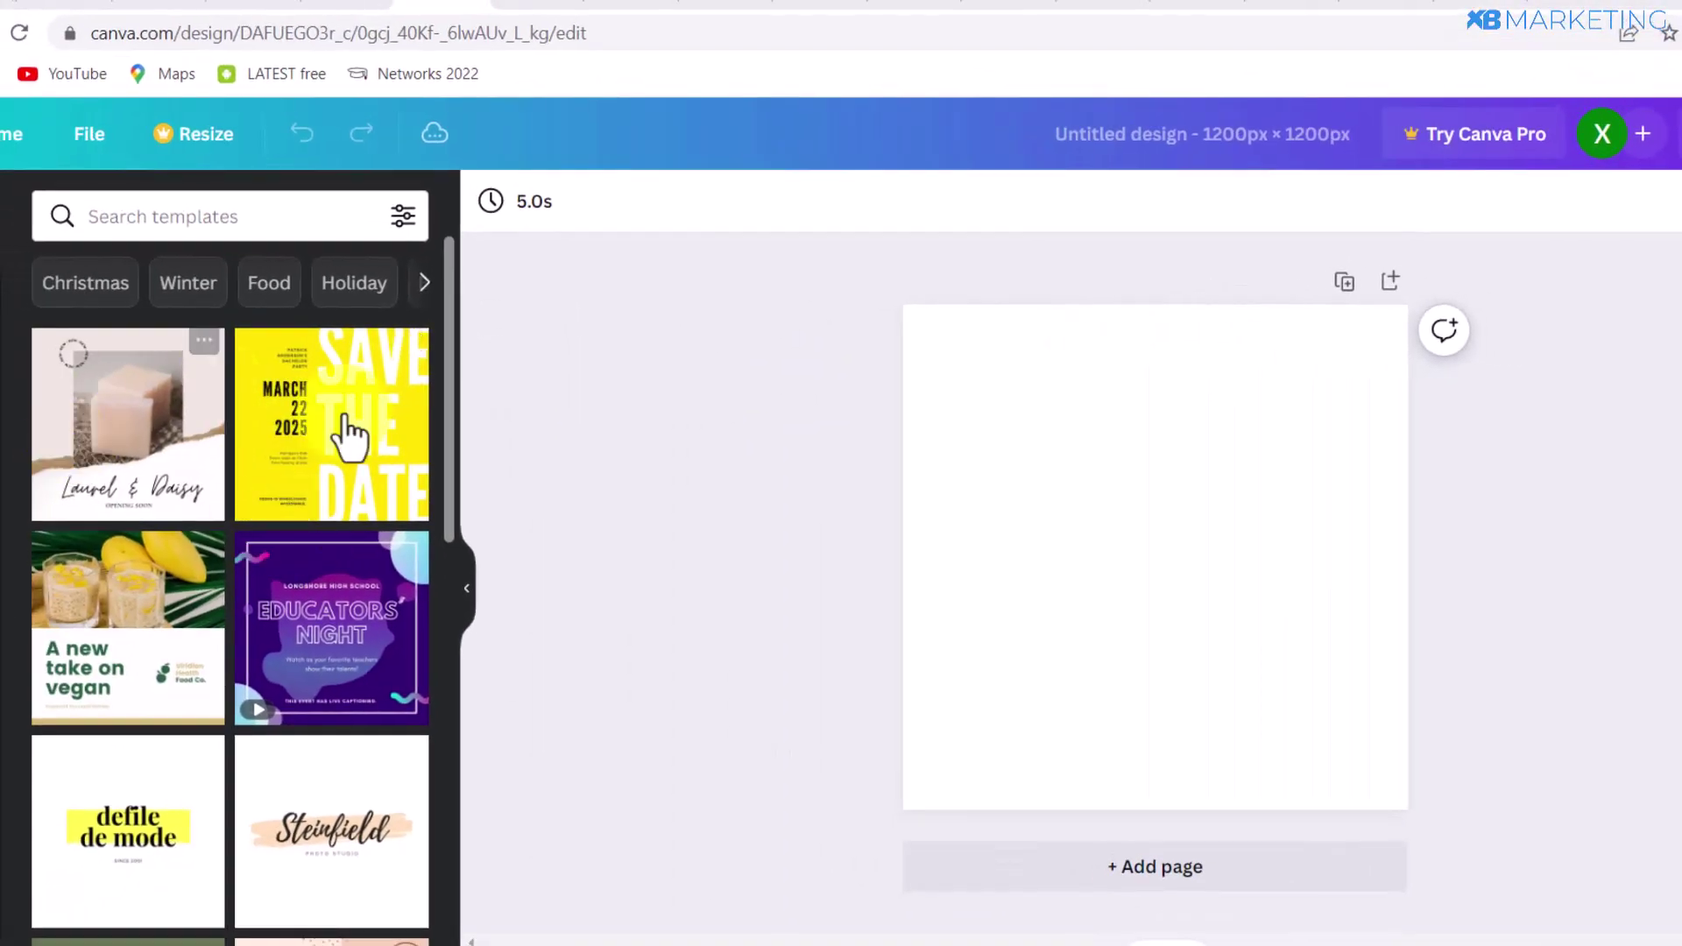
Step: Compose the ad image with the Expert Travel Insider cover, the text "New Realease Experts Travel Guide" and a red "Click Here" button
{"action": "scroll", "coordinate": [12, 447], "scroll_direction": "down", "scroll_amount": 3}
{"action": "scroll", "coordinate": [254, 469], "scroll_direction": "down", "scroll_amount": 2}
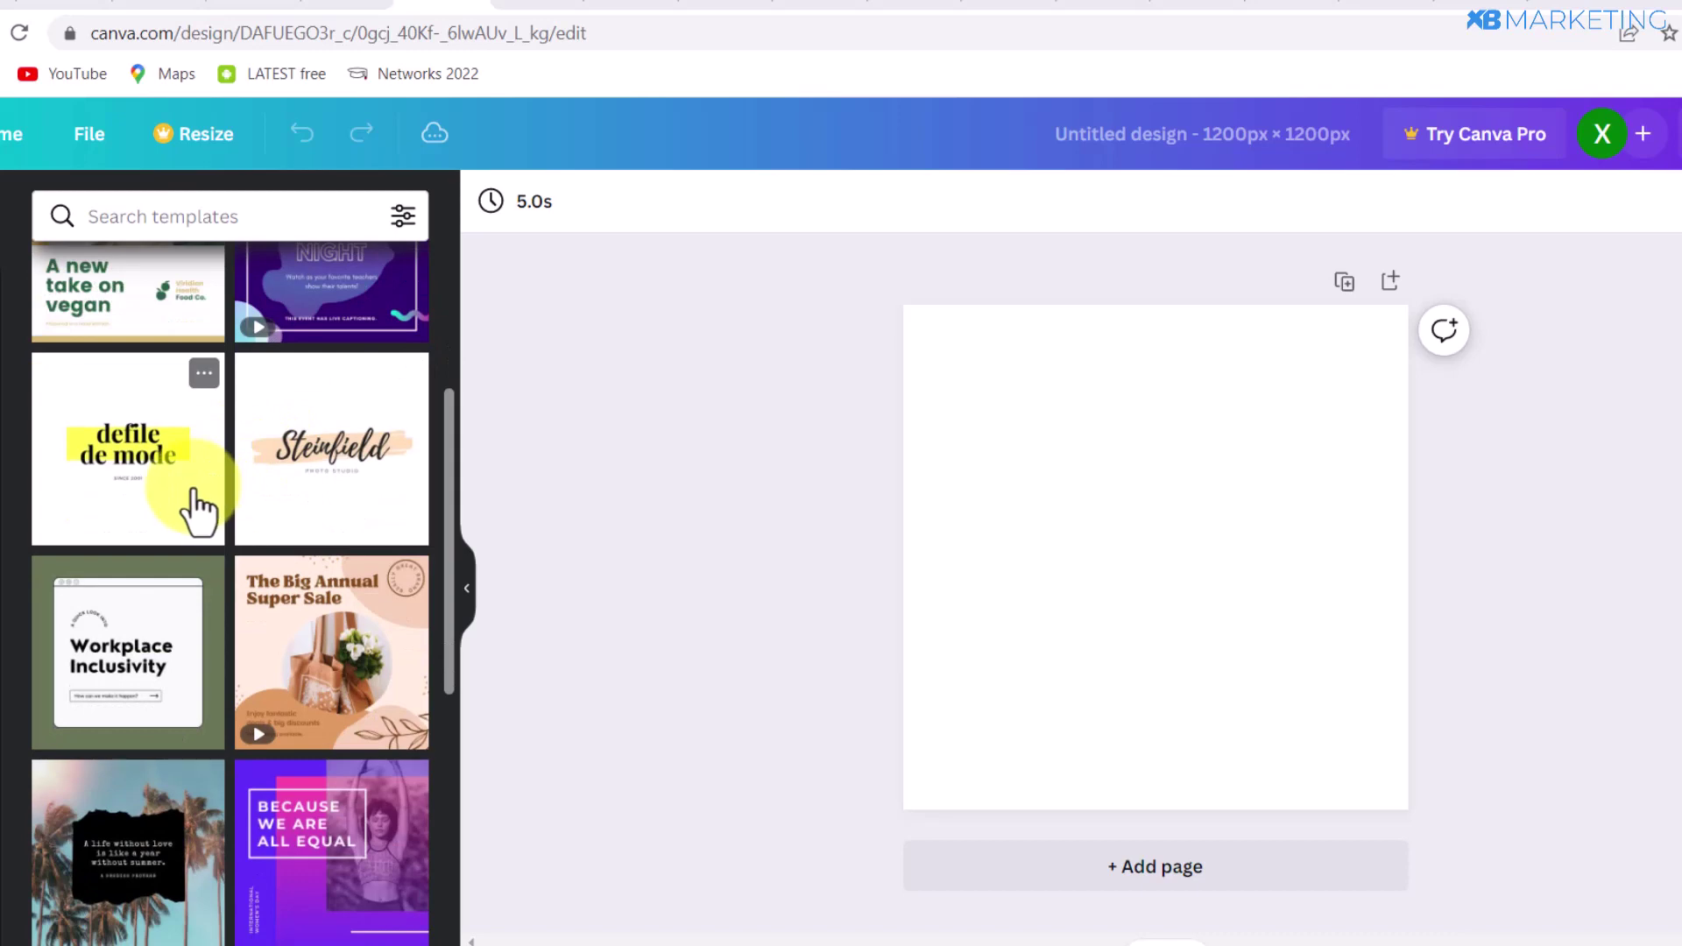
{"action": "scroll", "coordinate": [201, 503], "scroll_direction": "down", "scroll_amount": 6}
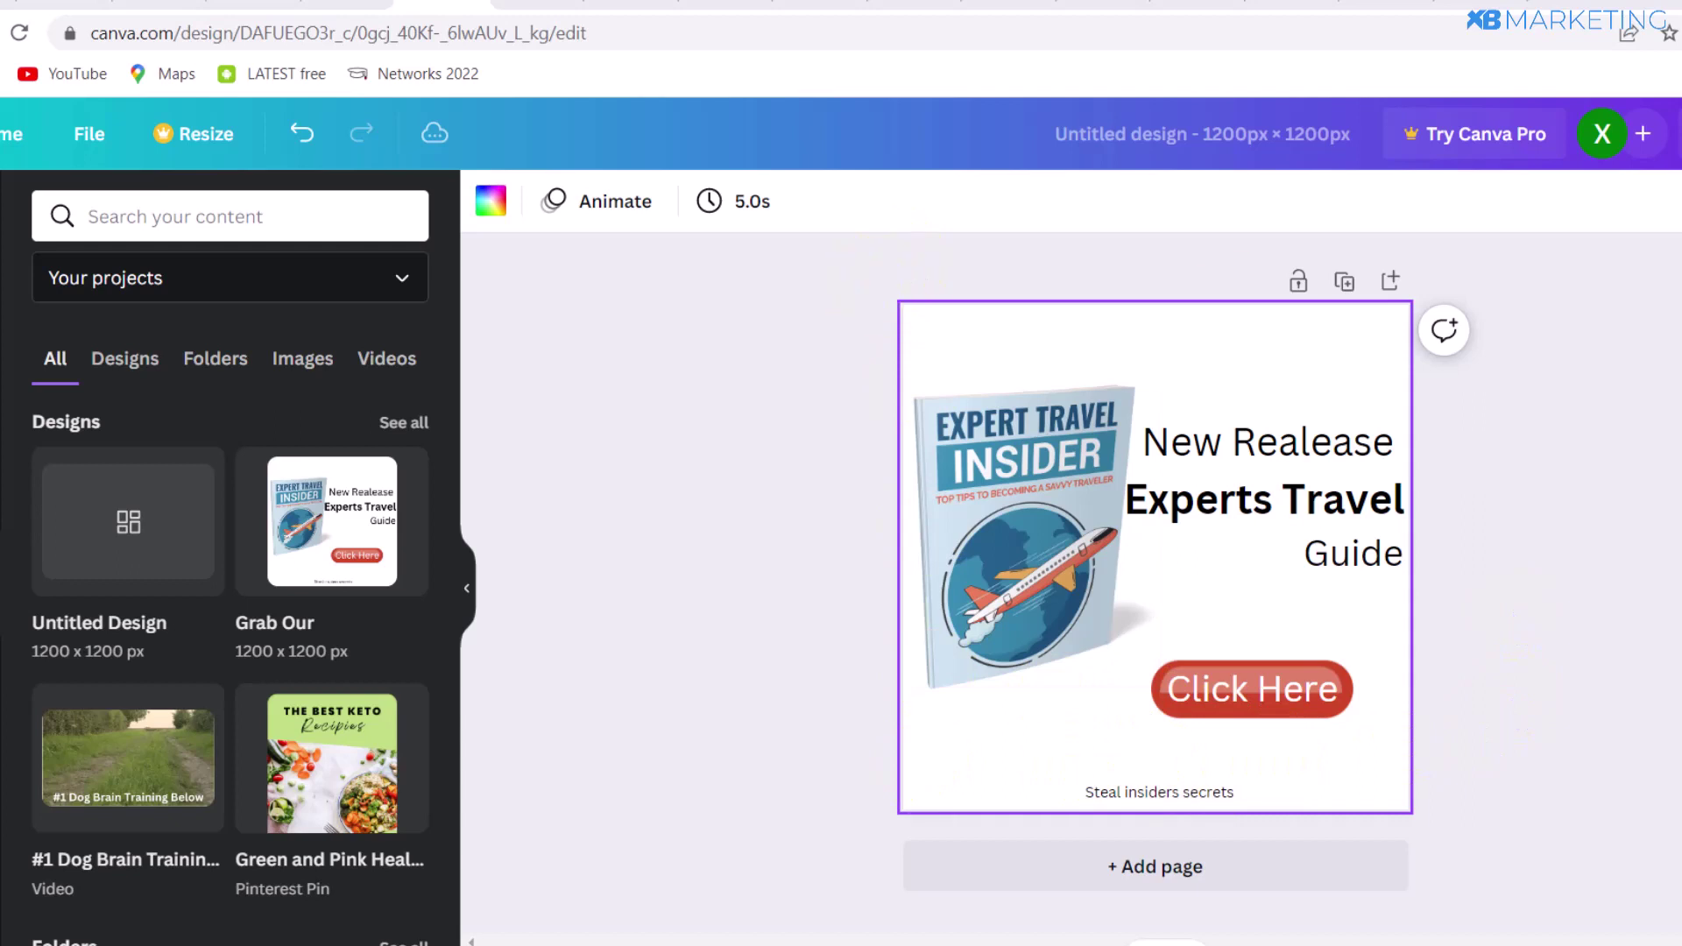
{"action": "left_click", "coordinate": [1673, 133]}
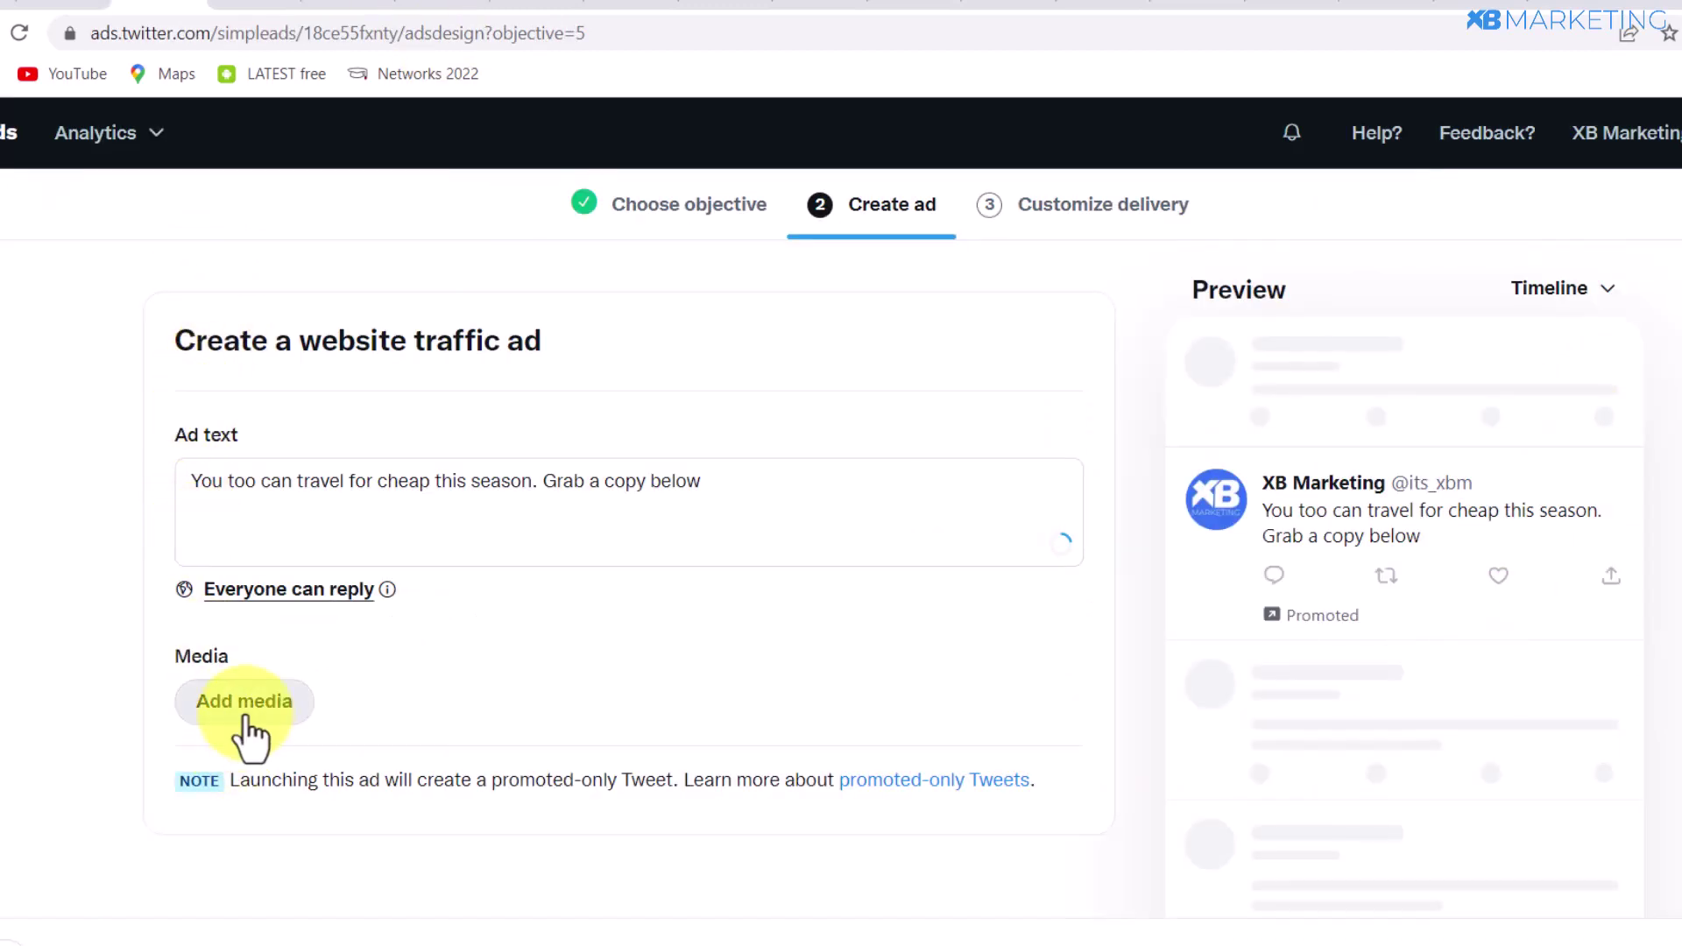
Step: Upload the travel guide image as new media for the Twitter ad and save it with a 1:1 crop
{"action": "left_click", "coordinate": [246, 718]}
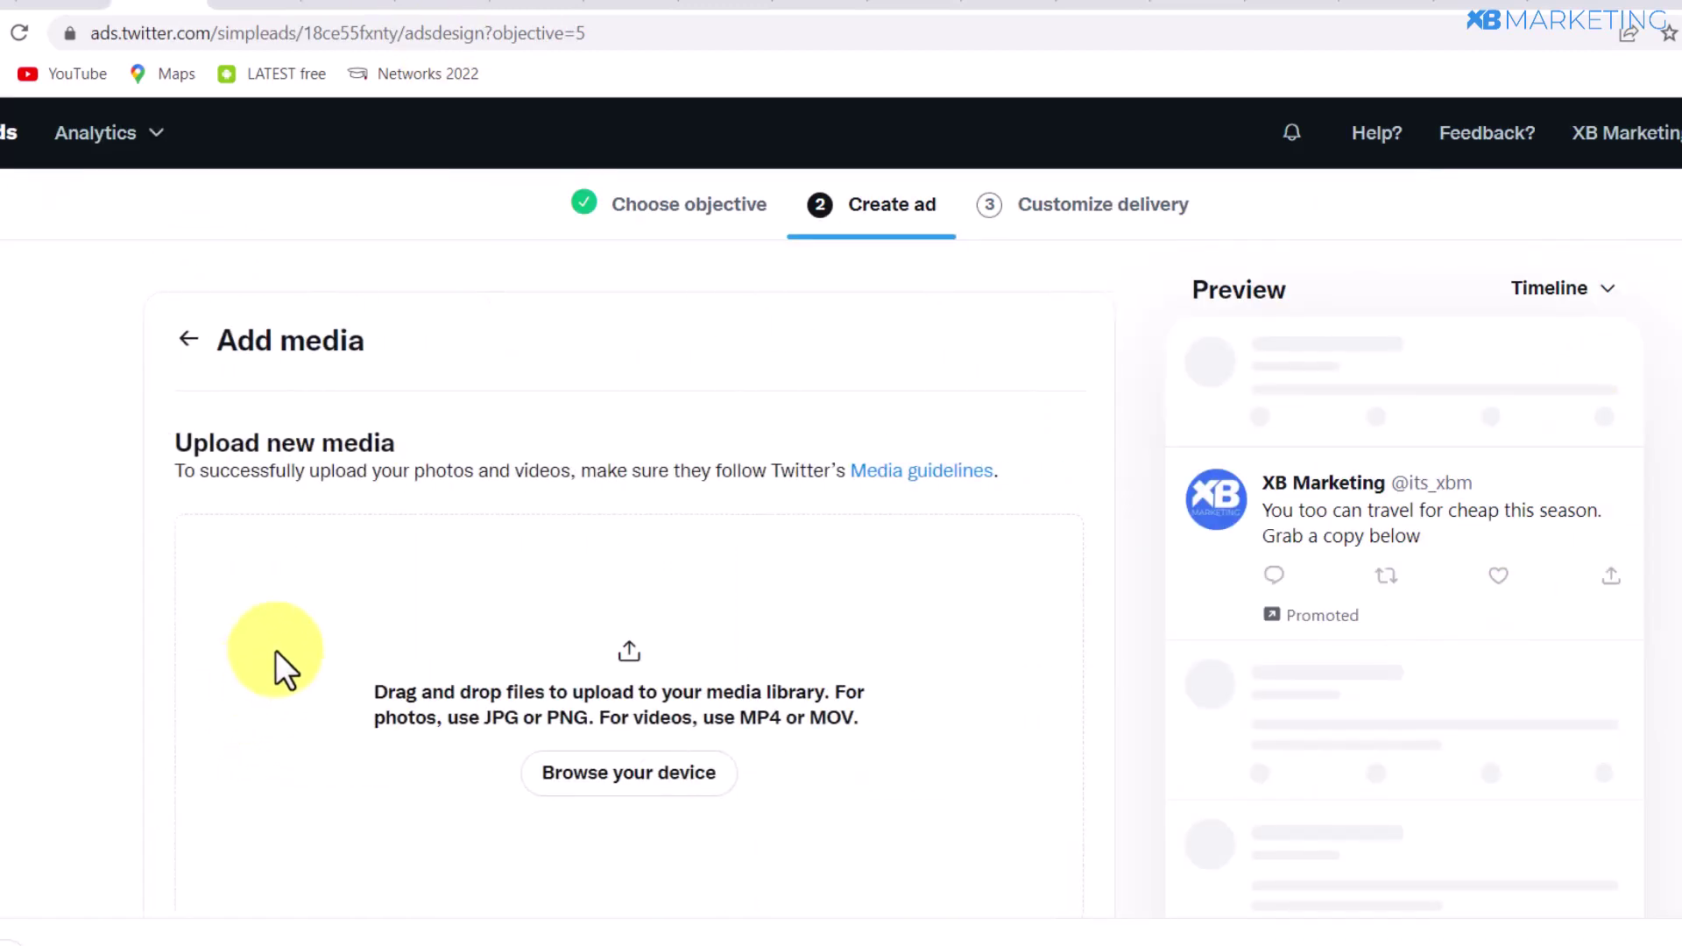
{"action": "left_click", "coordinate": [640, 788]}
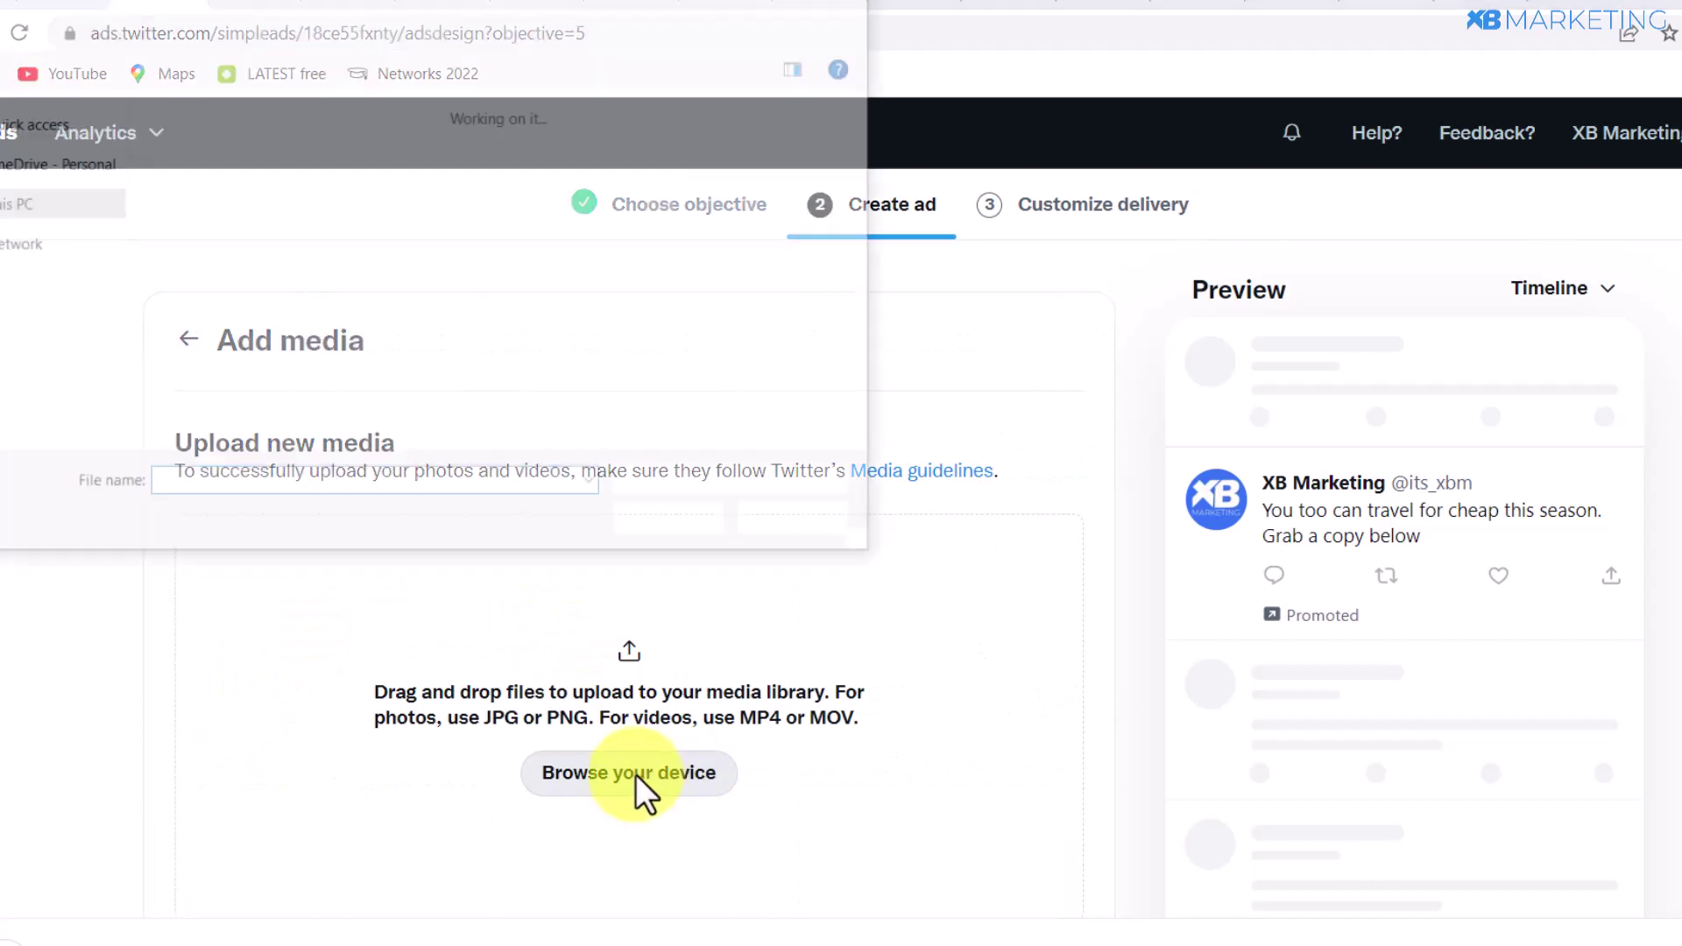
{"action": "double_click", "coordinate": [386, 195]}
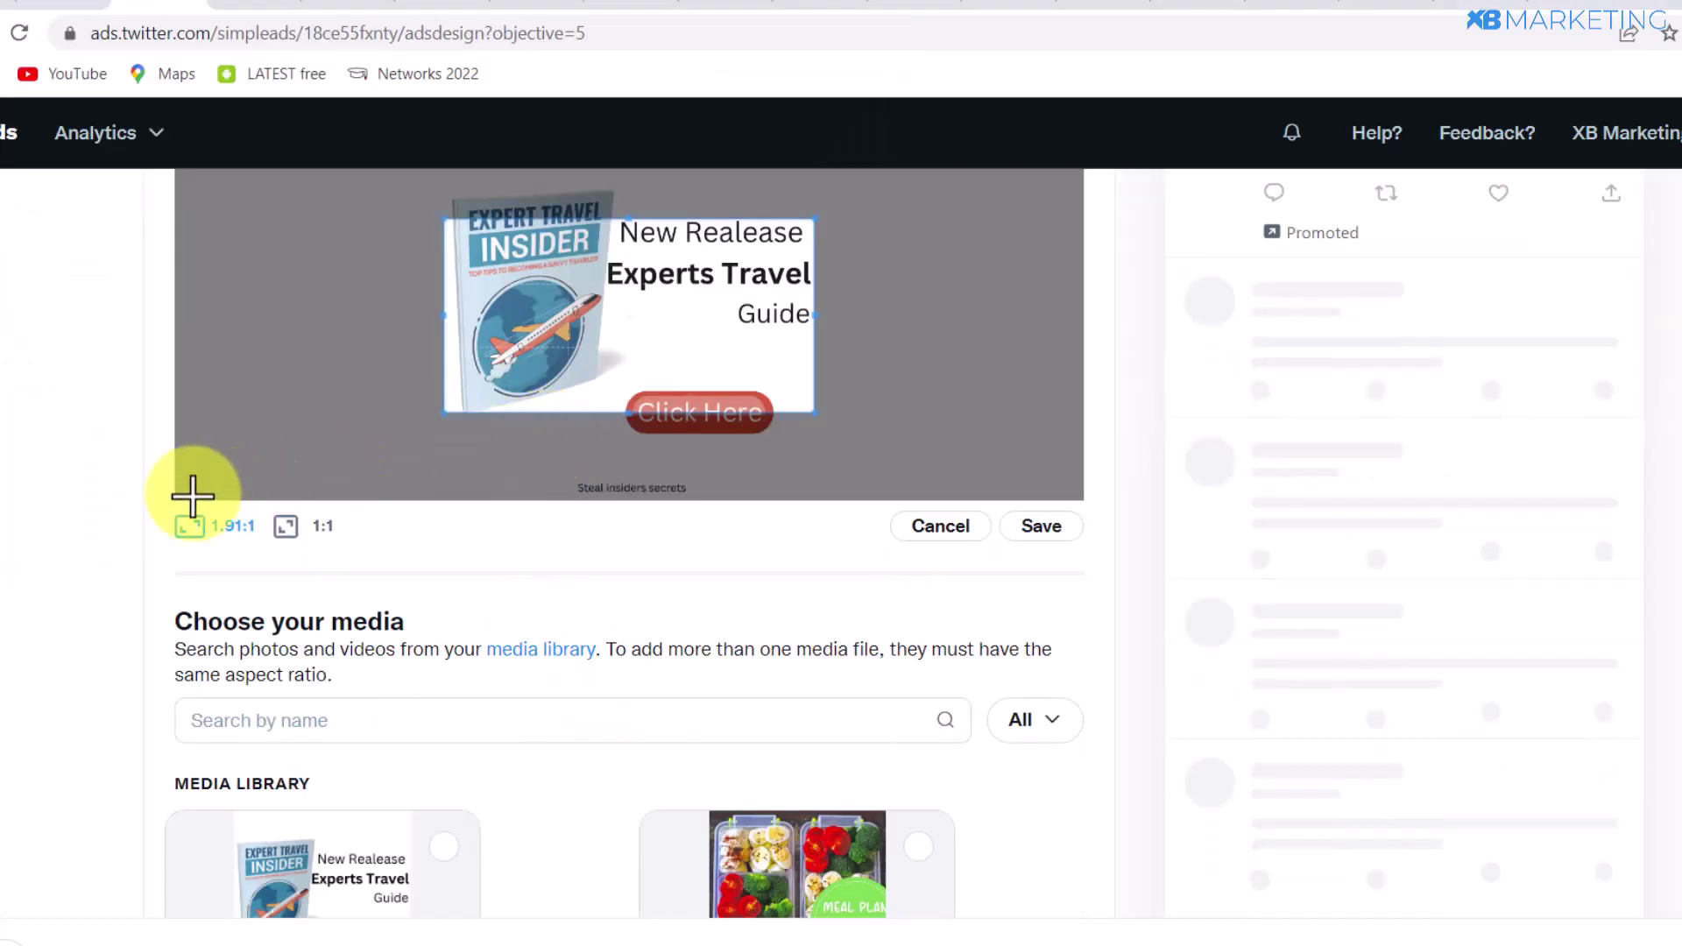
{"action": "left_click", "coordinate": [286, 527]}
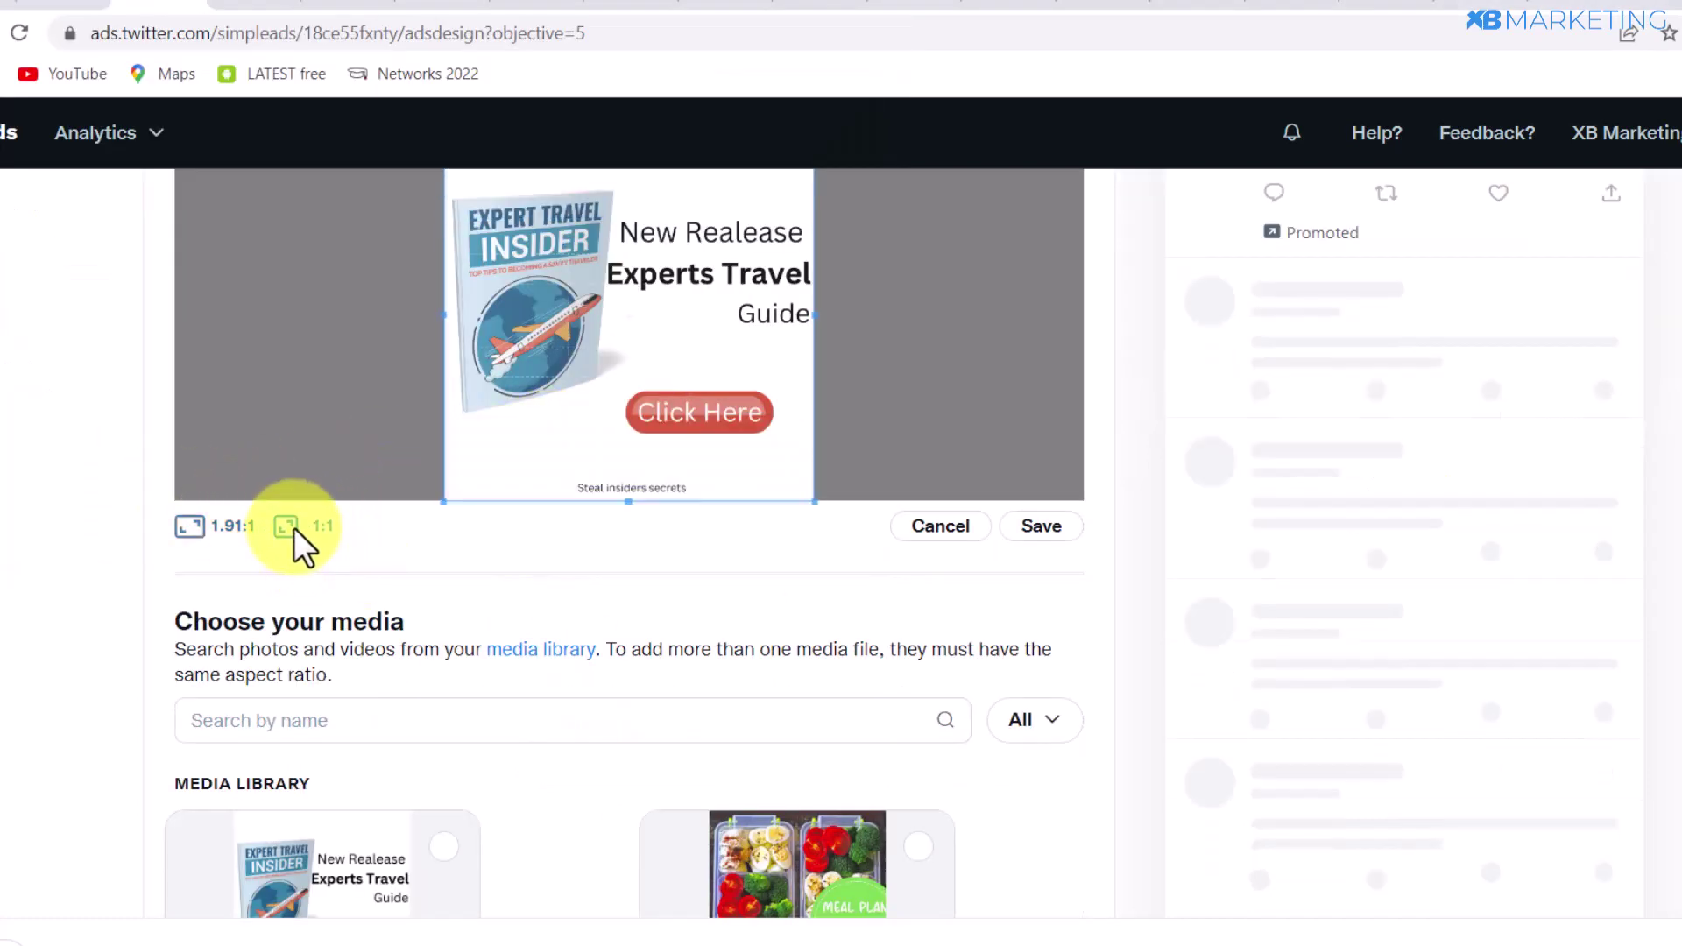
{"action": "scroll", "coordinate": [766, 476], "scroll_direction": "up", "scroll_amount": 3}
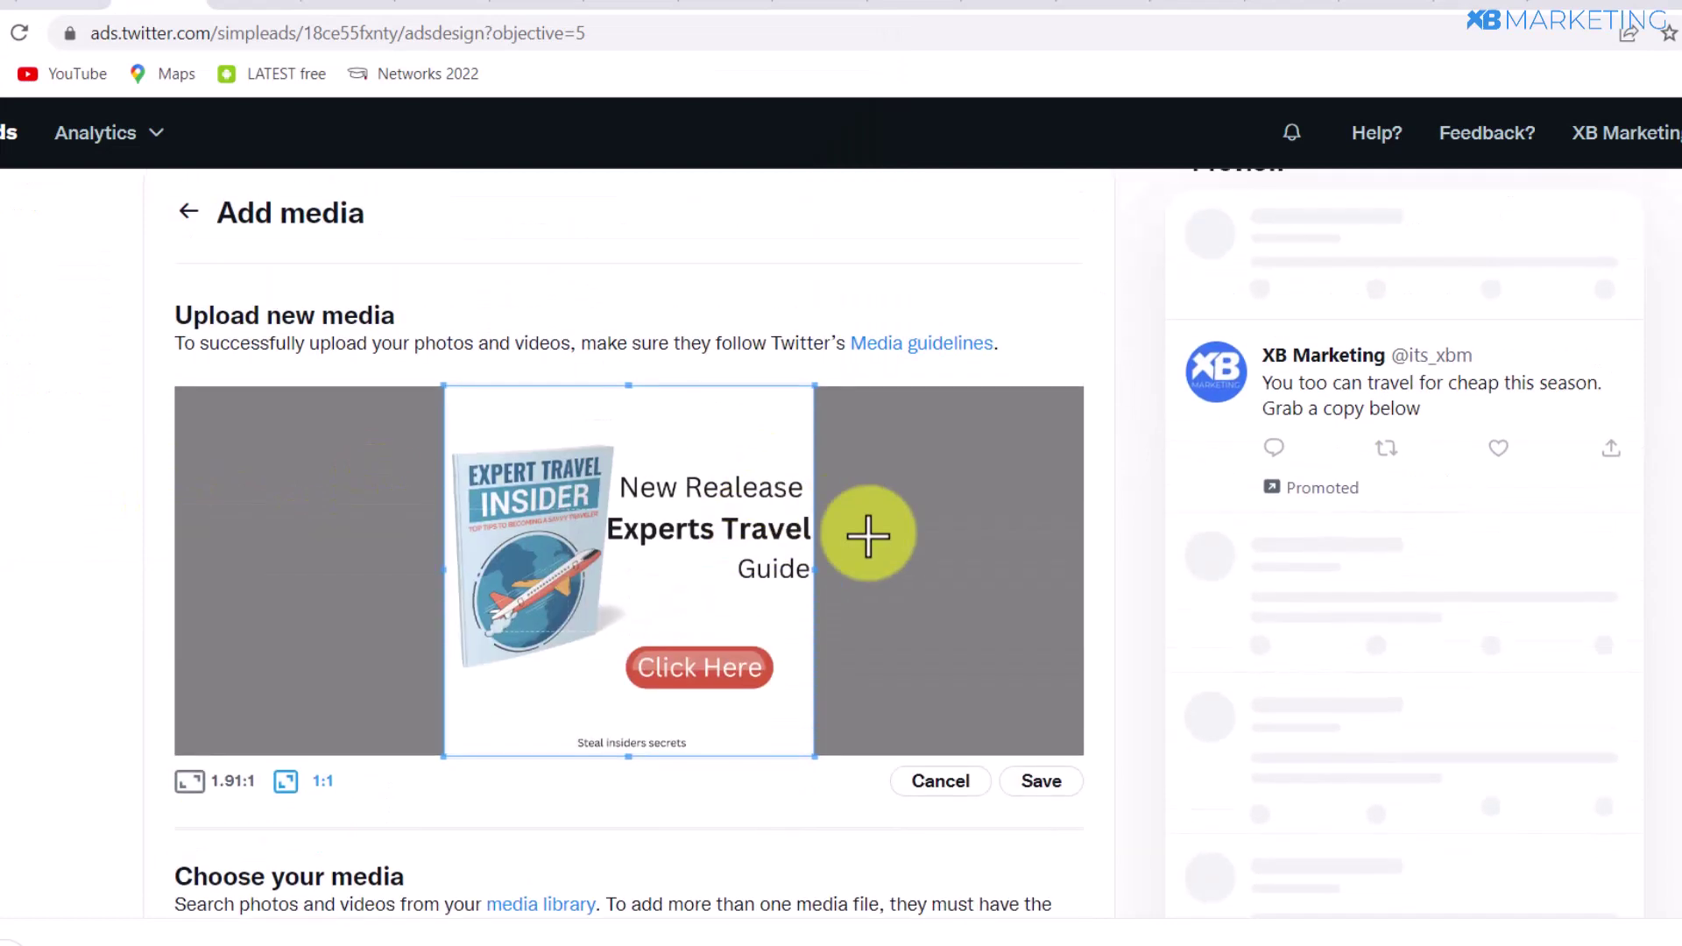
{"action": "left_click", "coordinate": [1042, 784]}
Step: Choose the newly uploaded Grab Our.png from the media library as the ad's image and check the preview
{"action": "scroll", "coordinate": [953, 581], "scroll_direction": "down", "scroll_amount": 3}
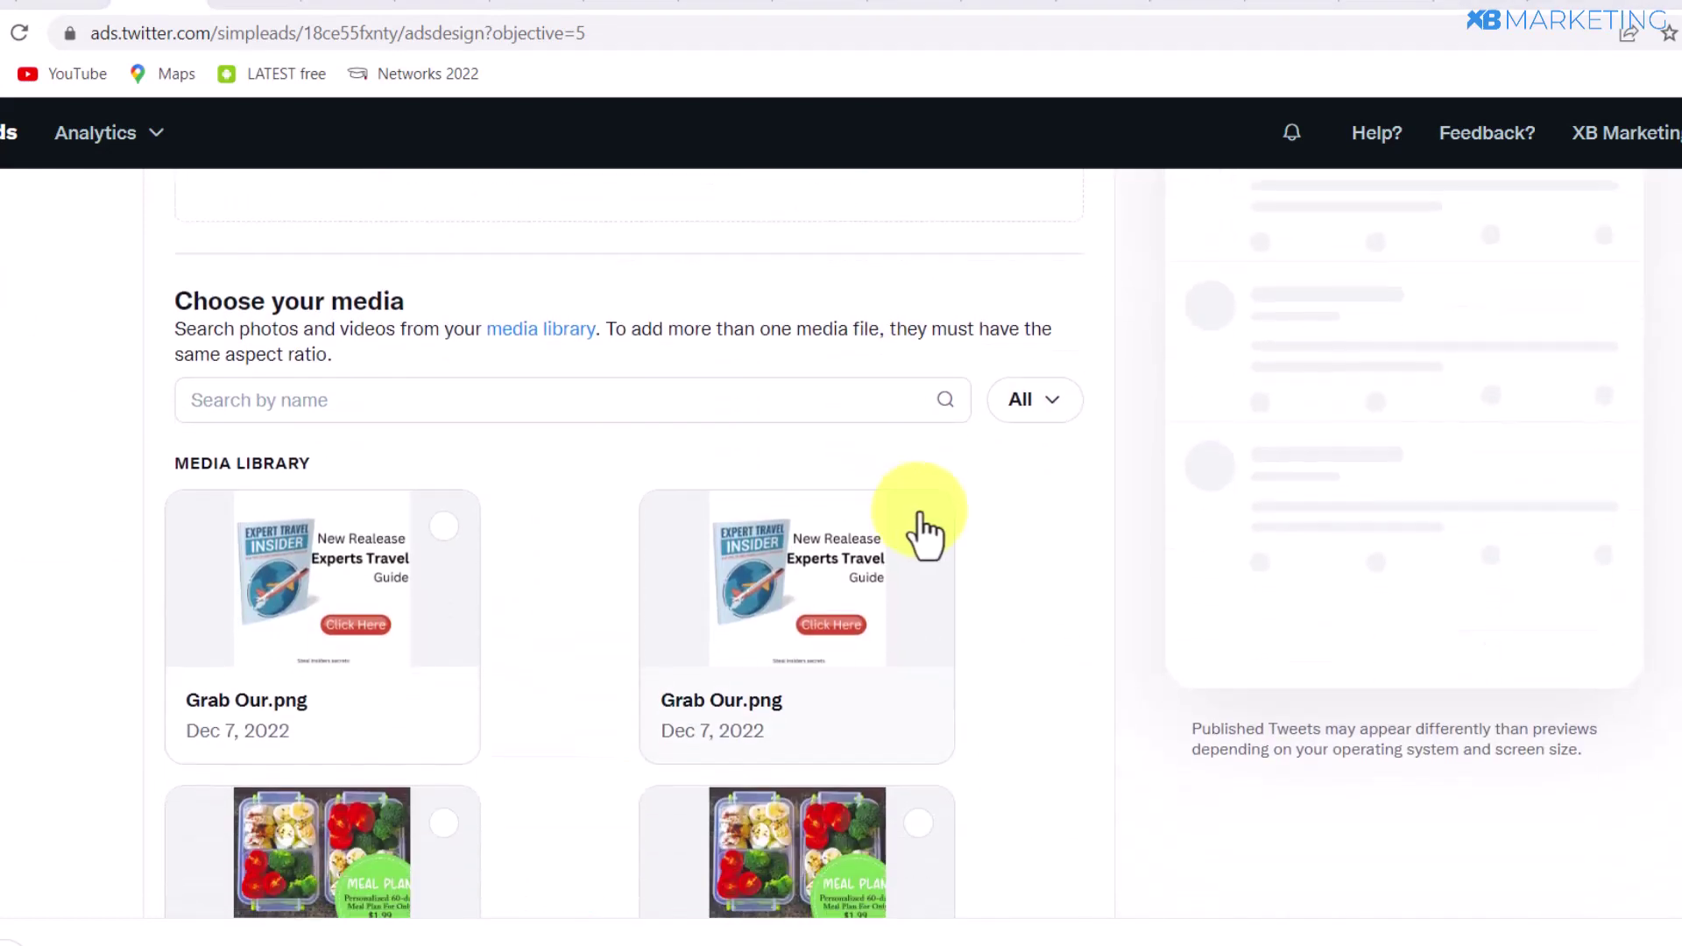
{"action": "left_click", "coordinate": [917, 533]}
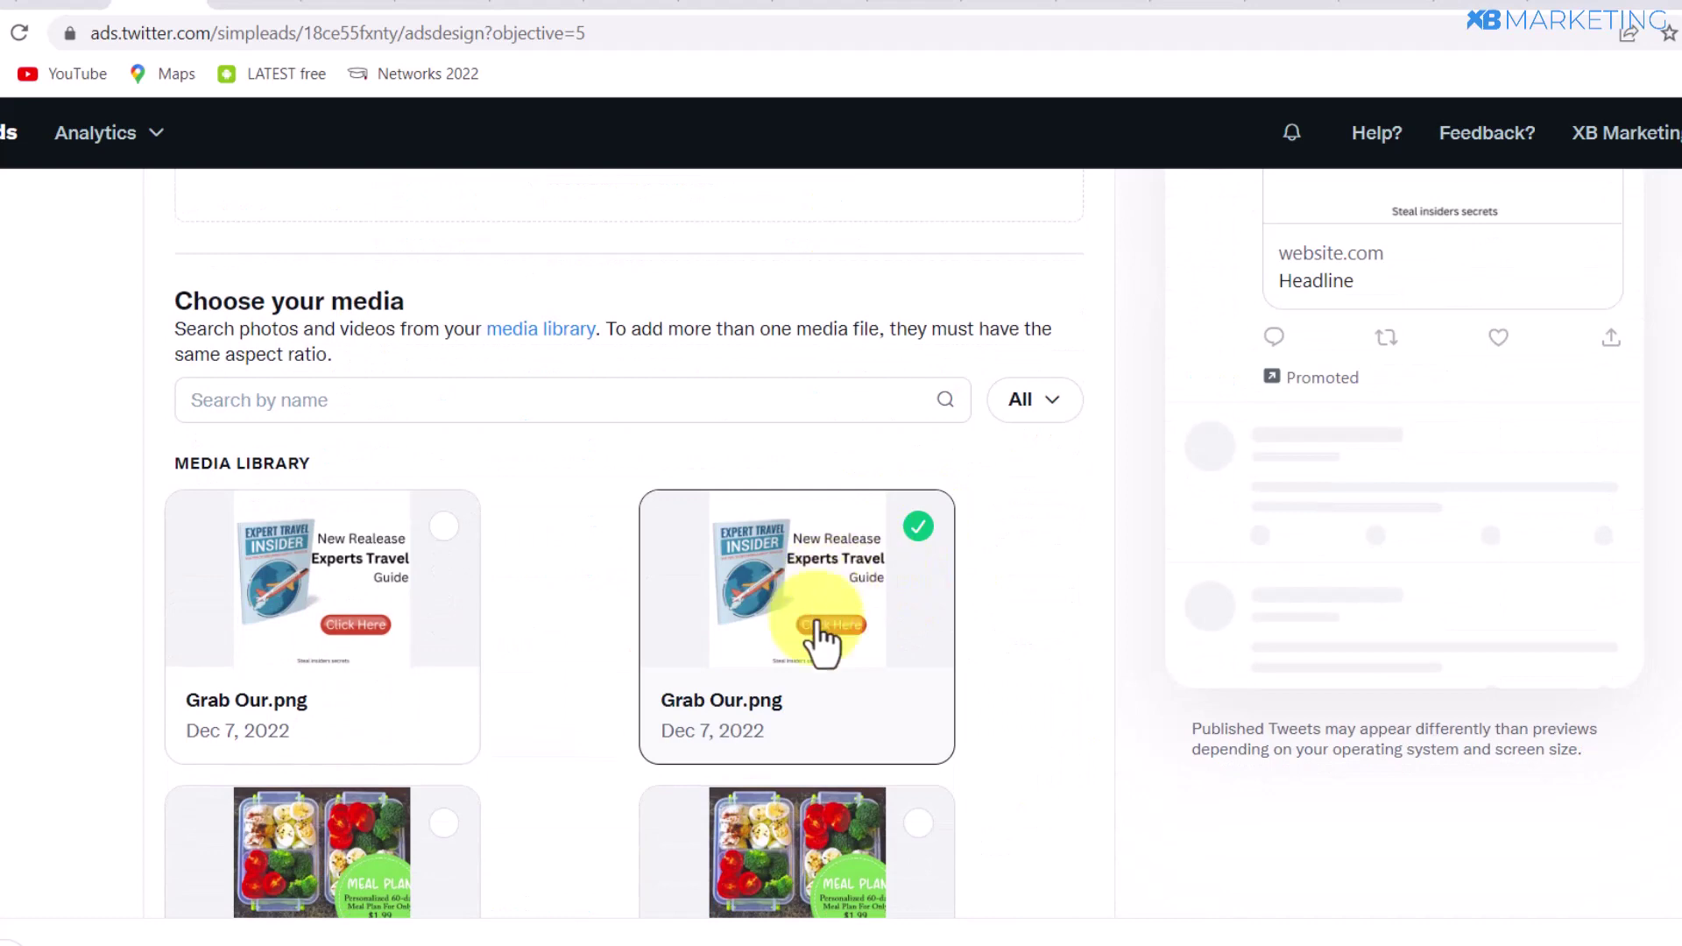
{"action": "scroll", "coordinate": [1678, 493], "scroll_direction": "up", "scroll_amount": 1}
{"action": "scroll", "coordinate": [1600, 424], "scroll_direction": "up", "scroll_amount": 7}
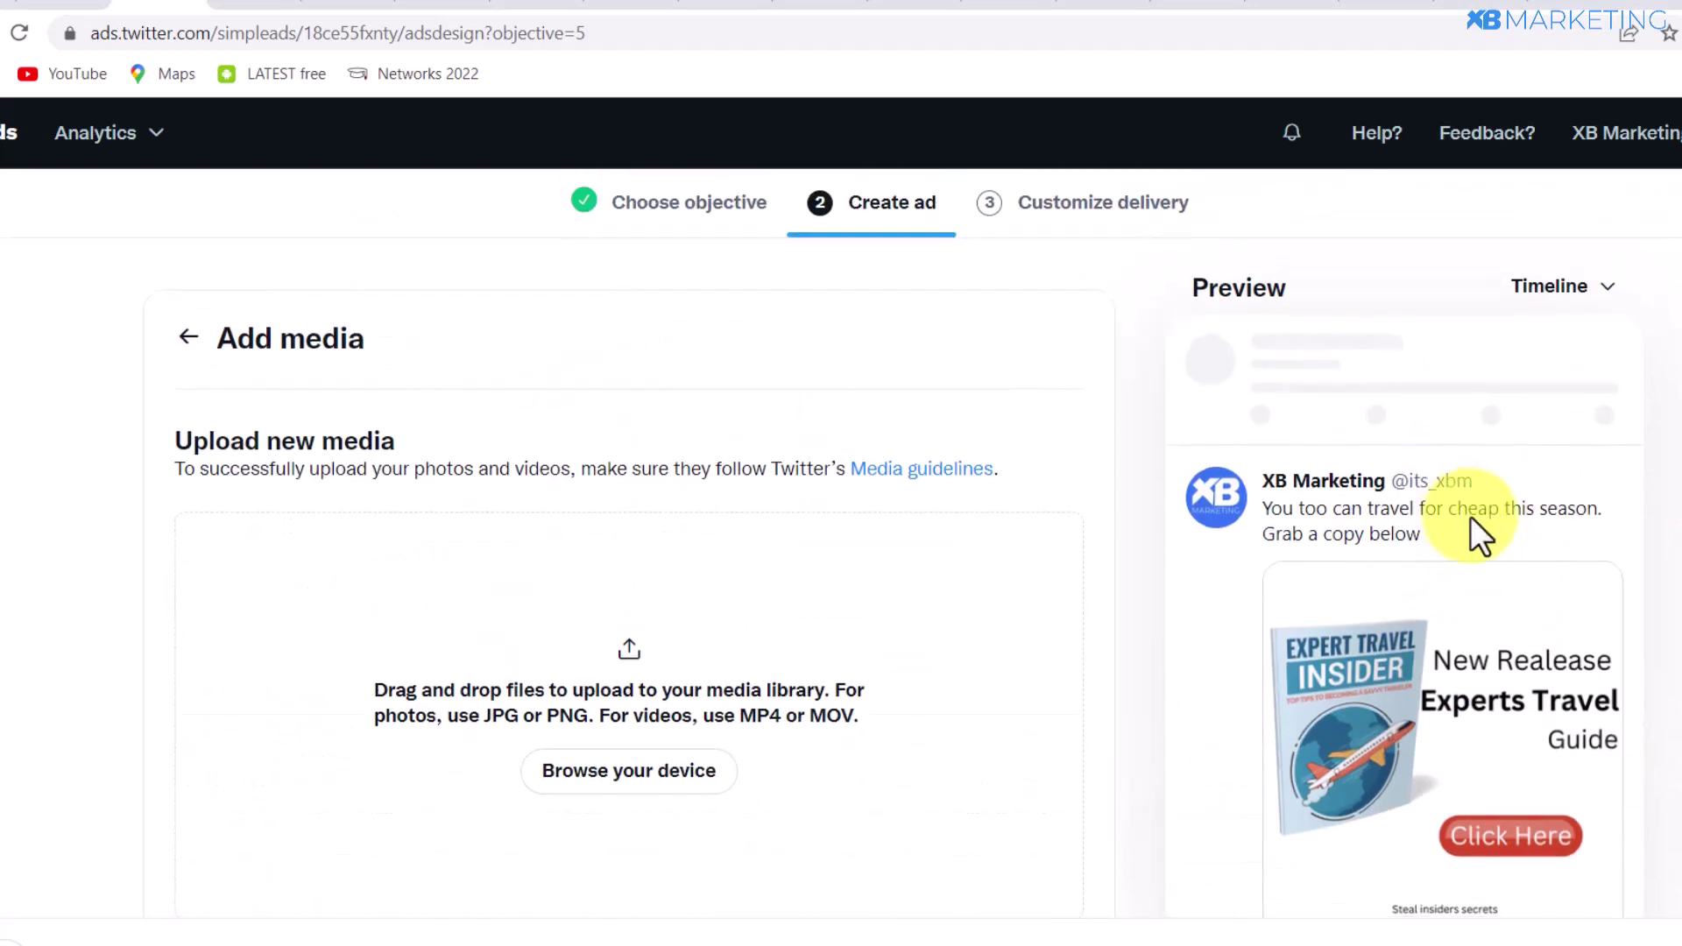
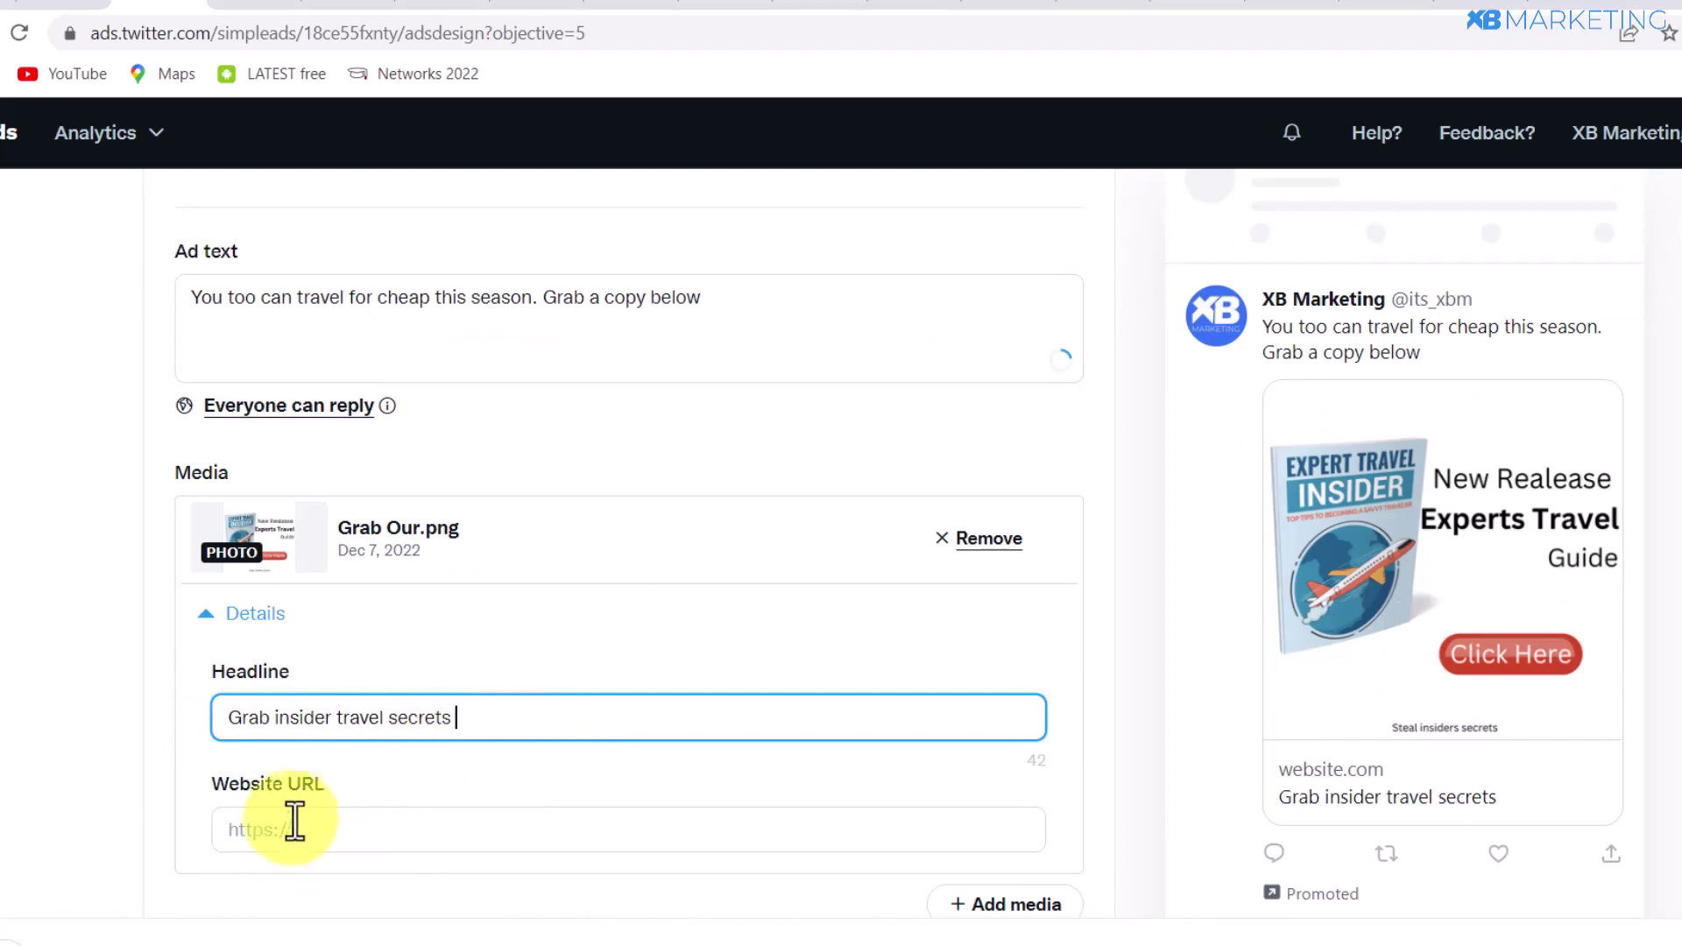
Step: Set the headline to "Grab insider travel secrets" and the website to traveltipss.brizy.site, and continue to the delivery settings
{"action": "scroll", "coordinate": [297, 815], "scroll_direction": "down", "scroll_amount": 2}
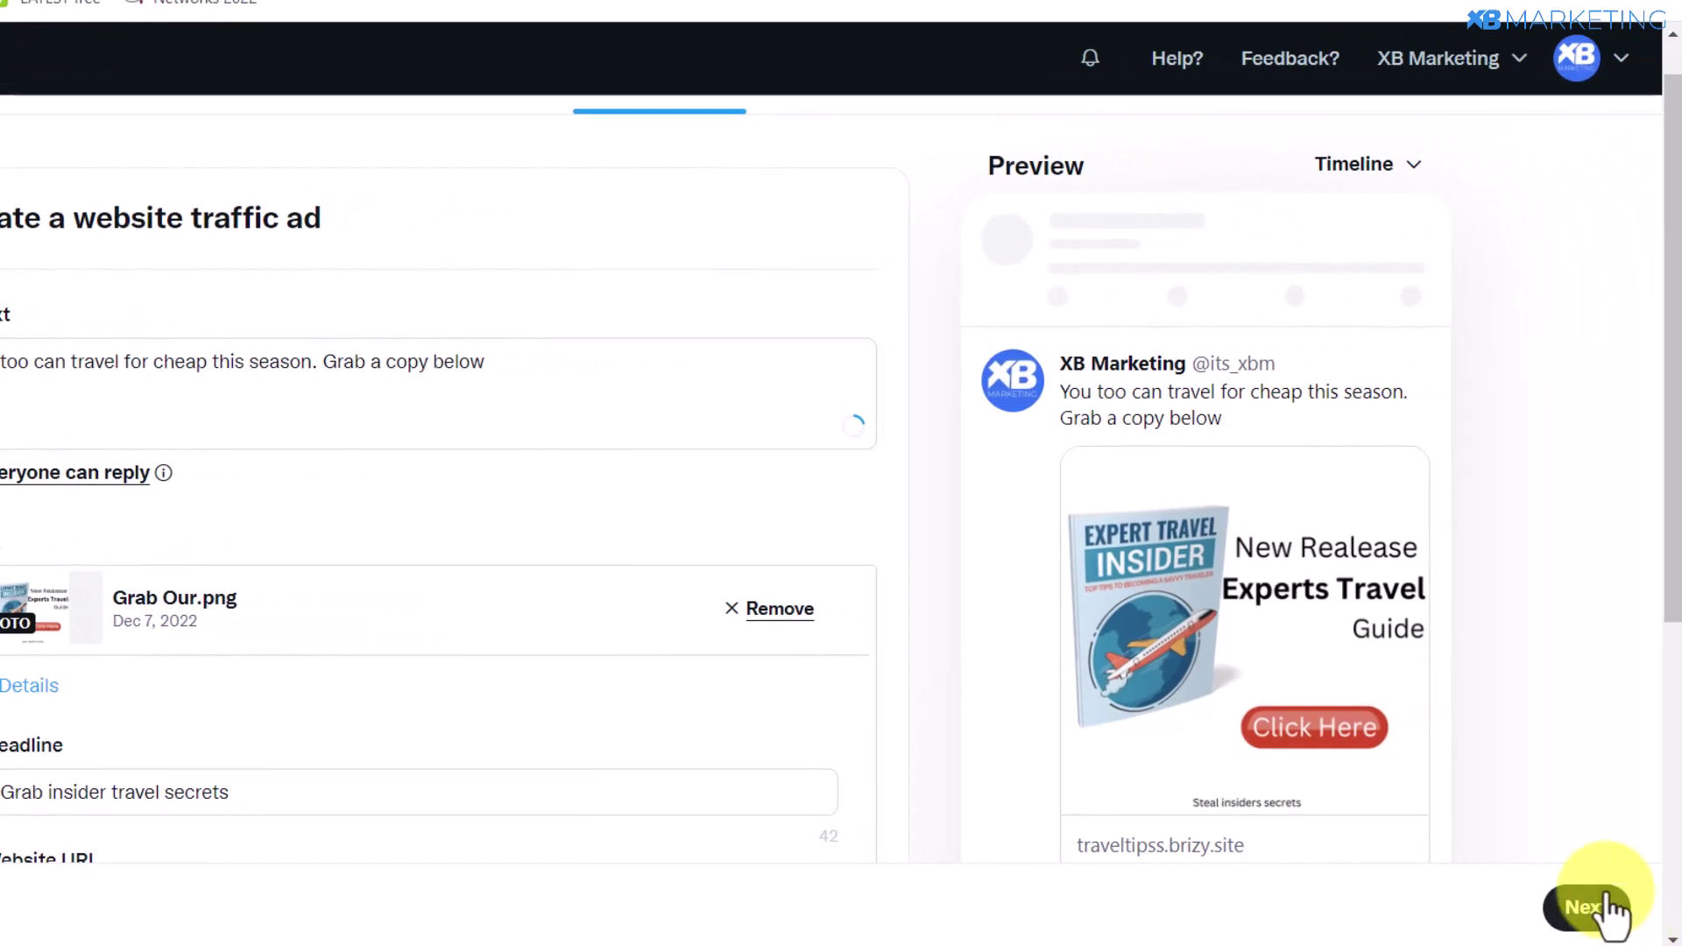
{"action": "left_click", "coordinate": [1603, 911]}
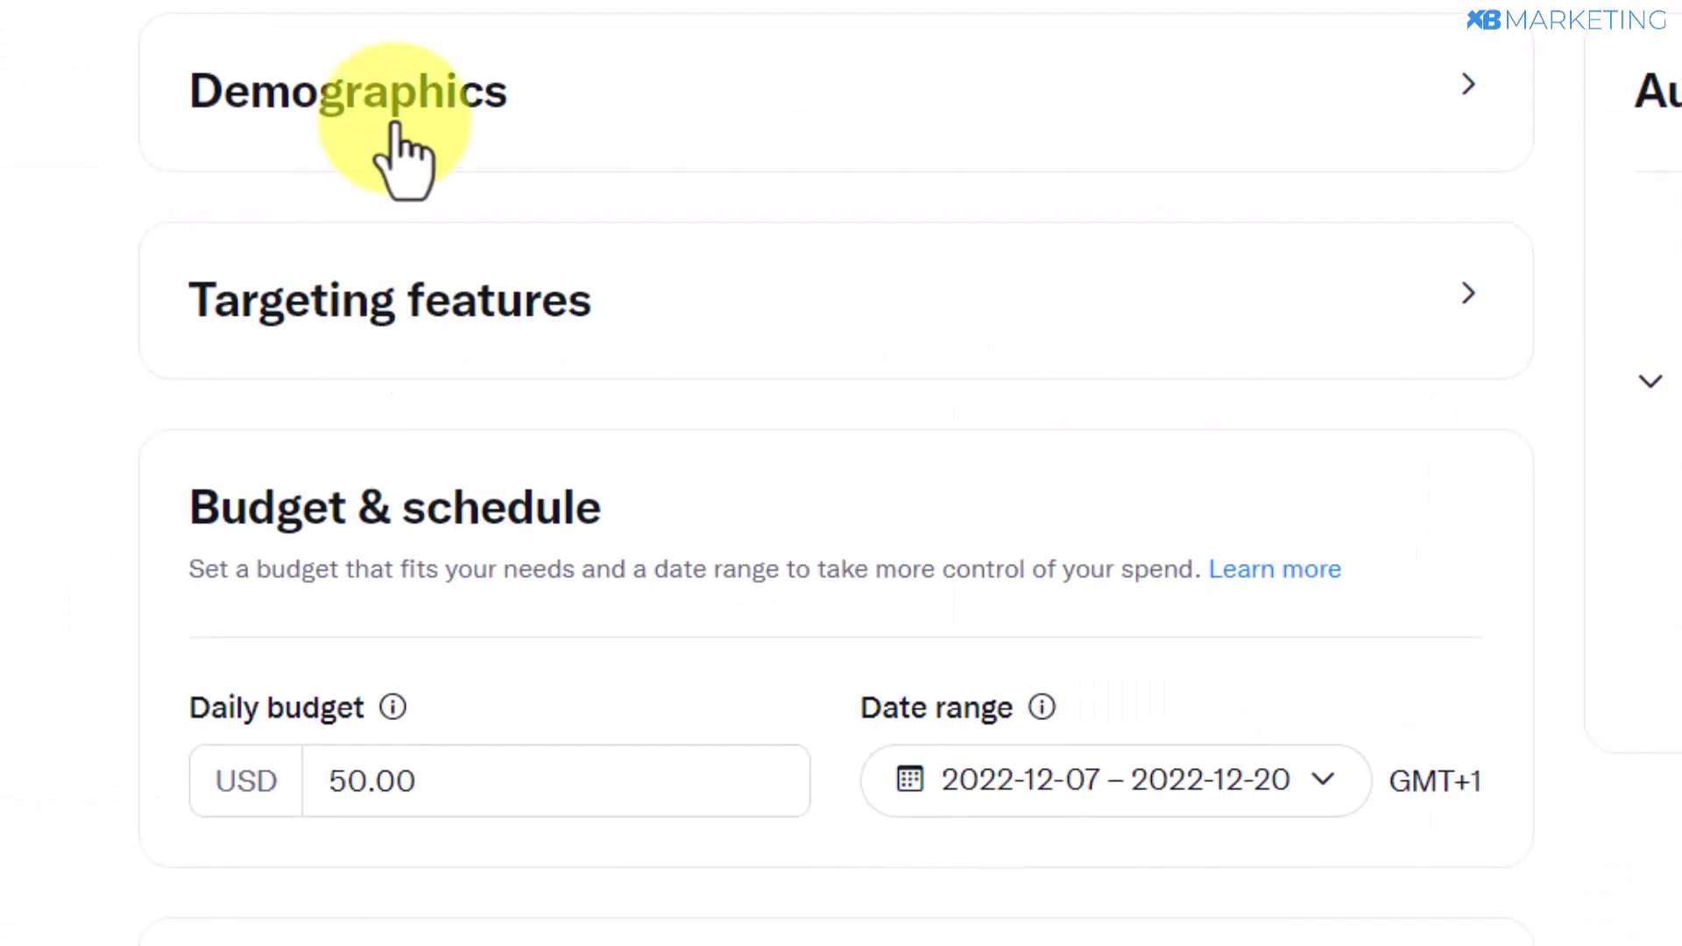
Step: Set the demographics to any gender, age 21 and up, and the location United States of America
{"action": "scroll", "coordinate": [420, 227], "scroll_direction": "up", "scroll_amount": 1}
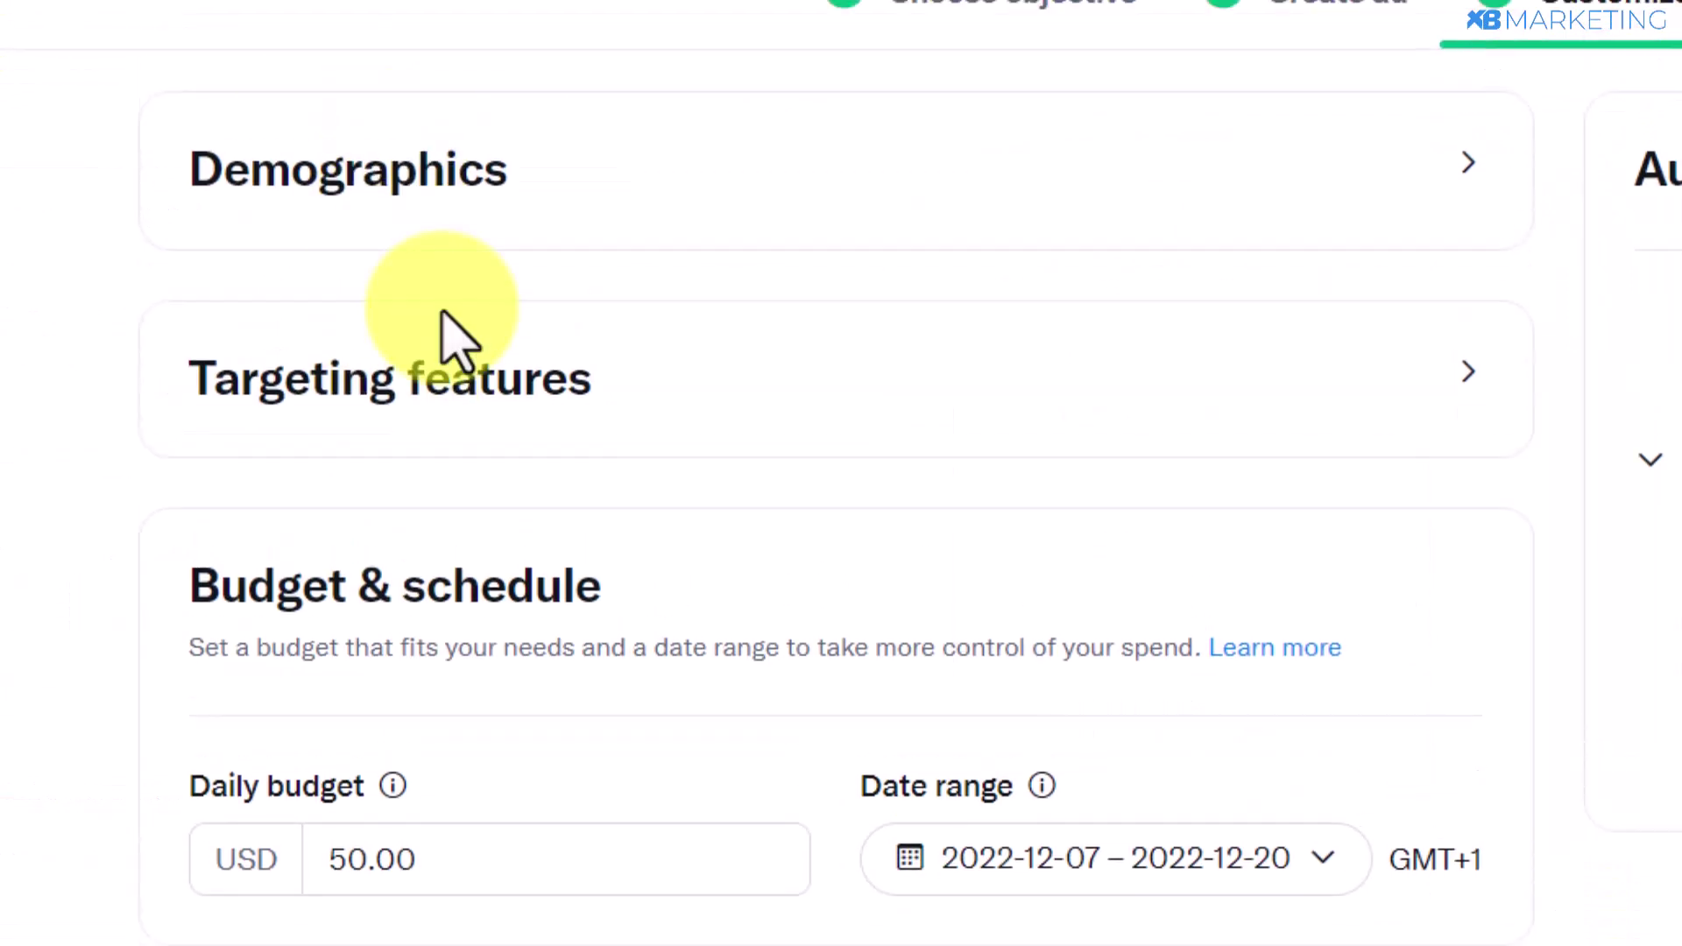
{"action": "left_click", "coordinate": [392, 175]}
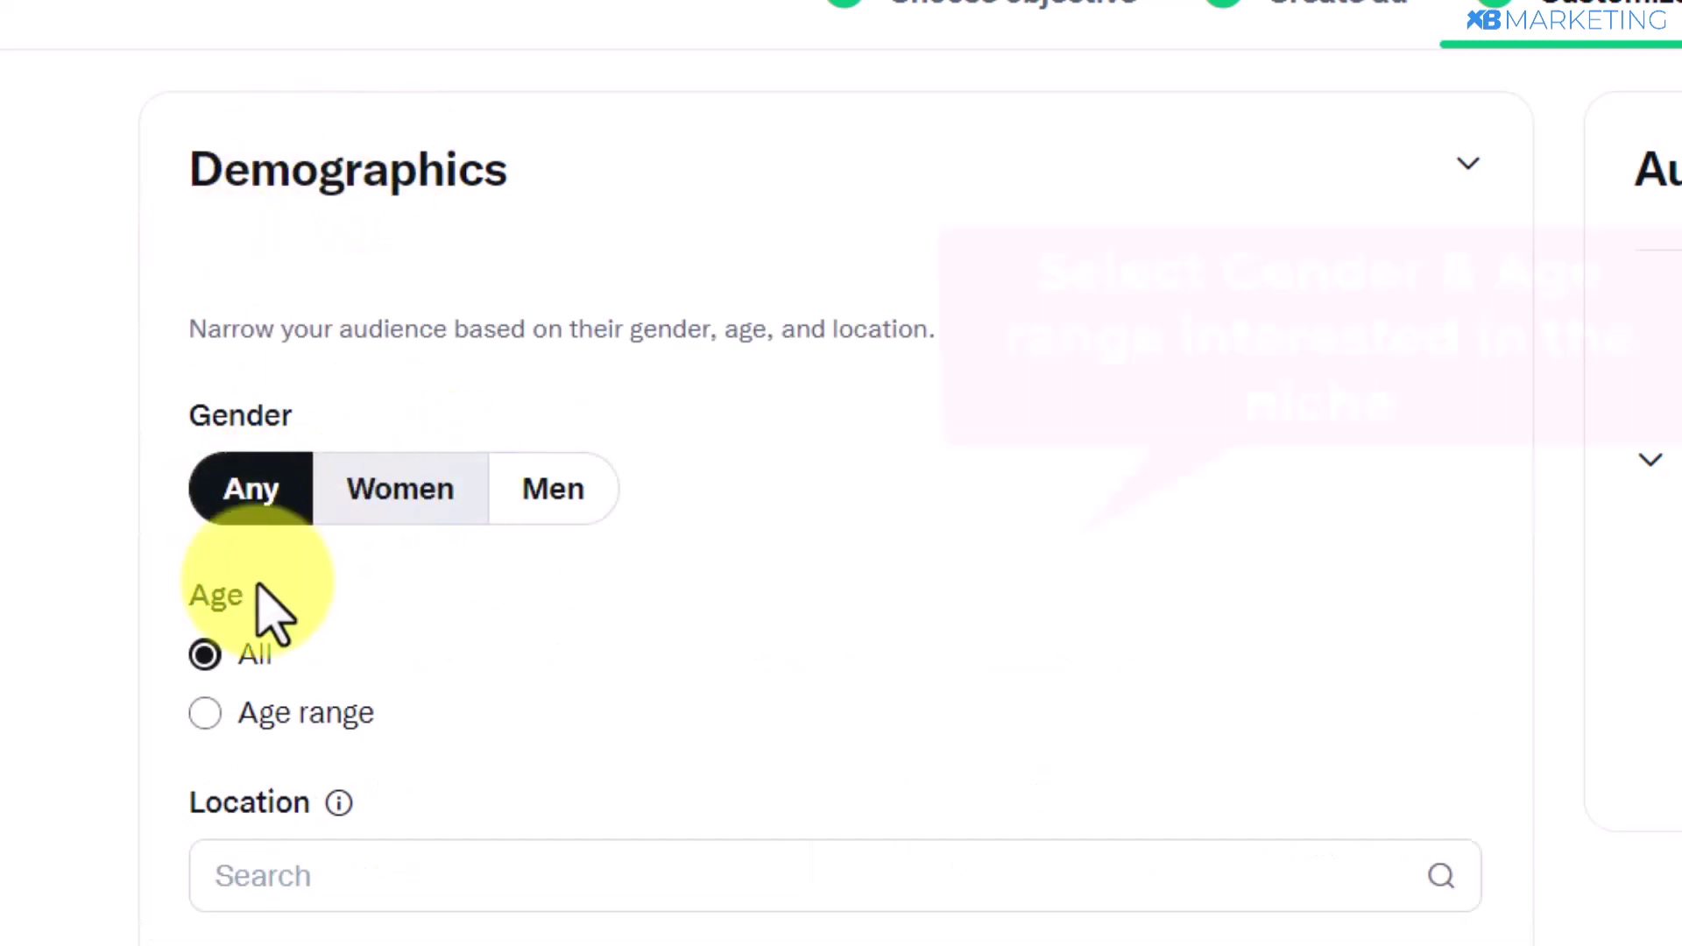
{"action": "scroll", "coordinate": [225, 491], "scroll_direction": "down", "scroll_amount": 2}
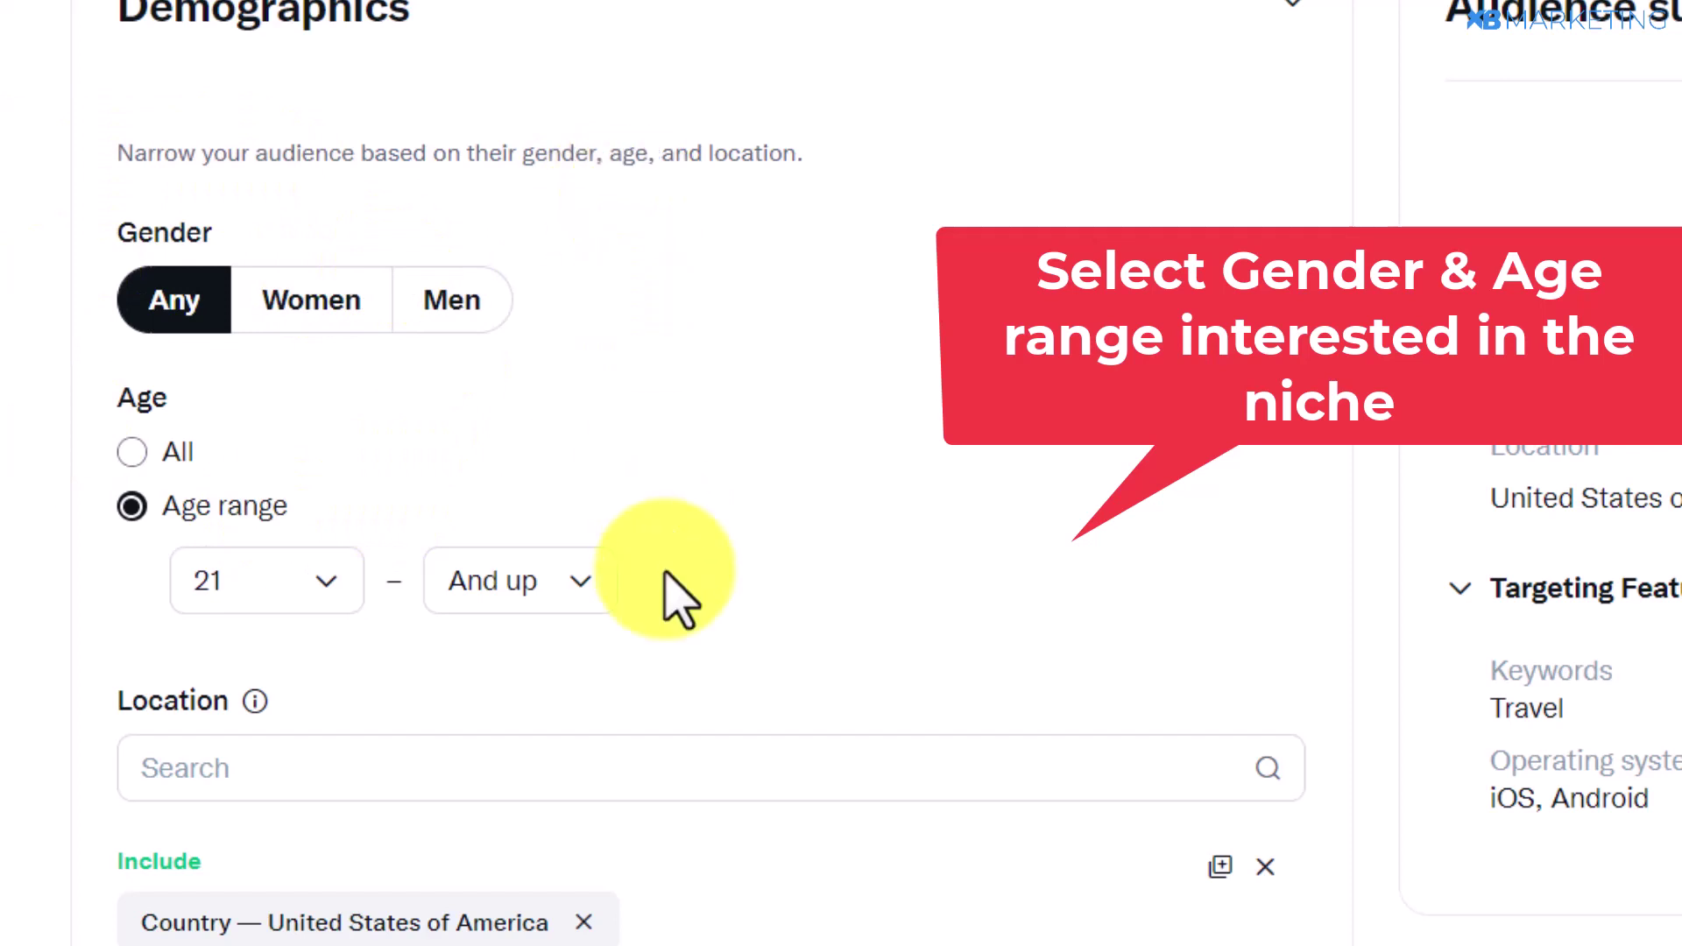
{"action": "scroll", "coordinate": [537, 676], "scroll_direction": "down", "scroll_amount": 2}
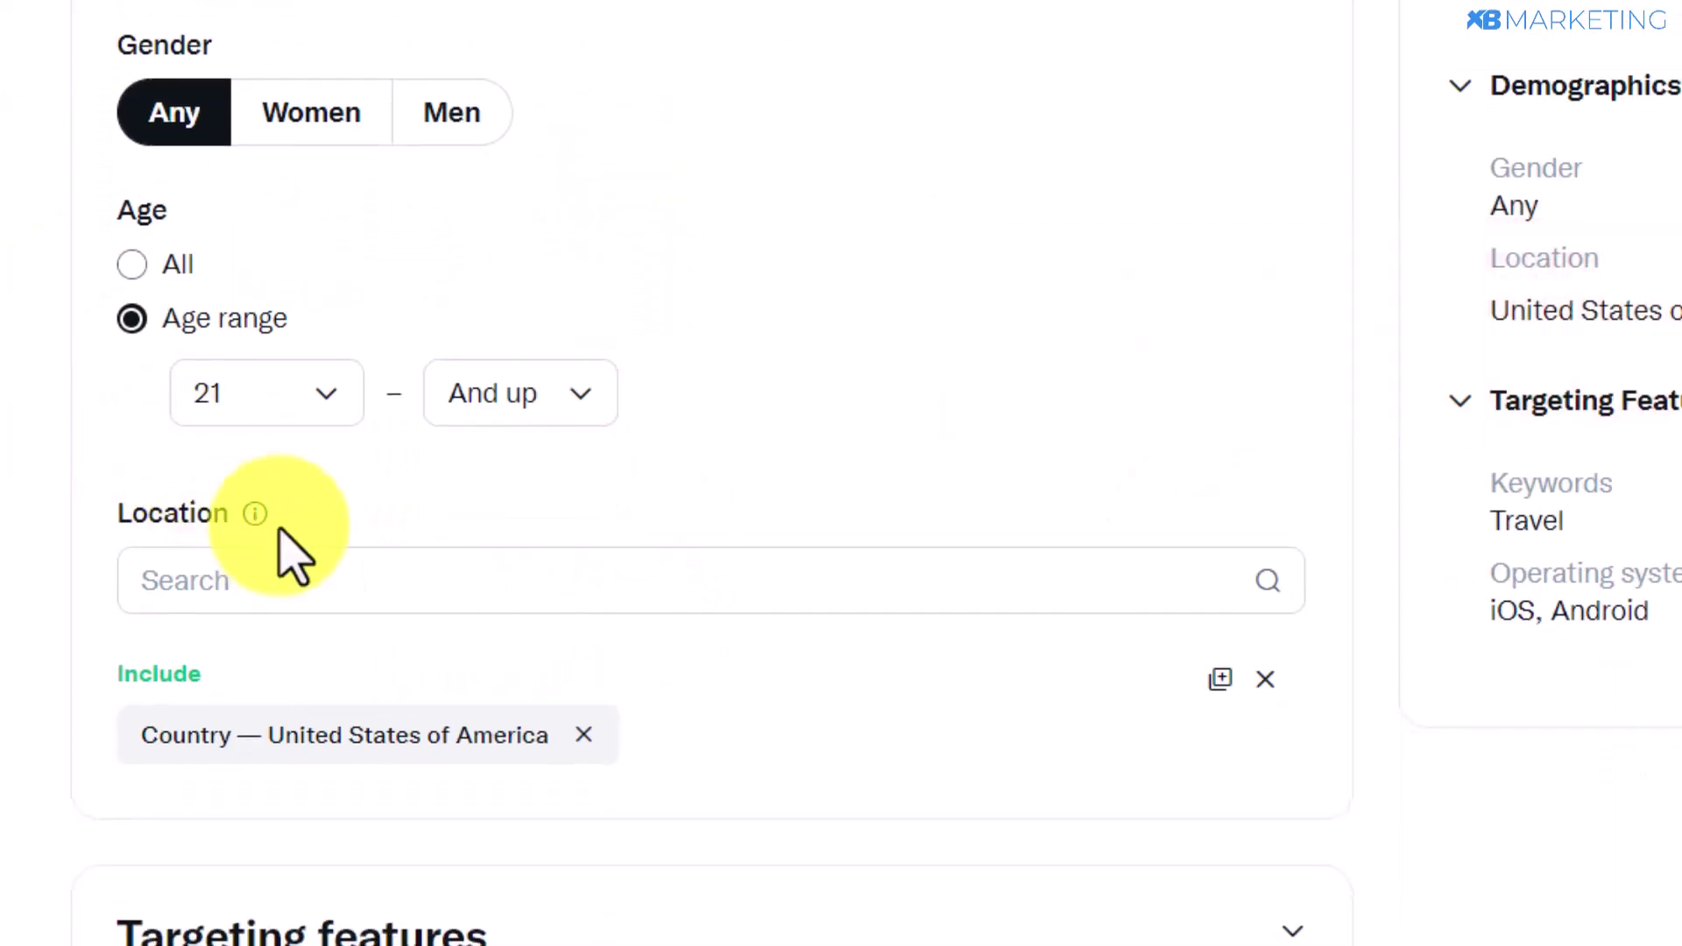
{"action": "scroll", "coordinate": [241, 580], "scroll_direction": "down", "scroll_amount": 2}
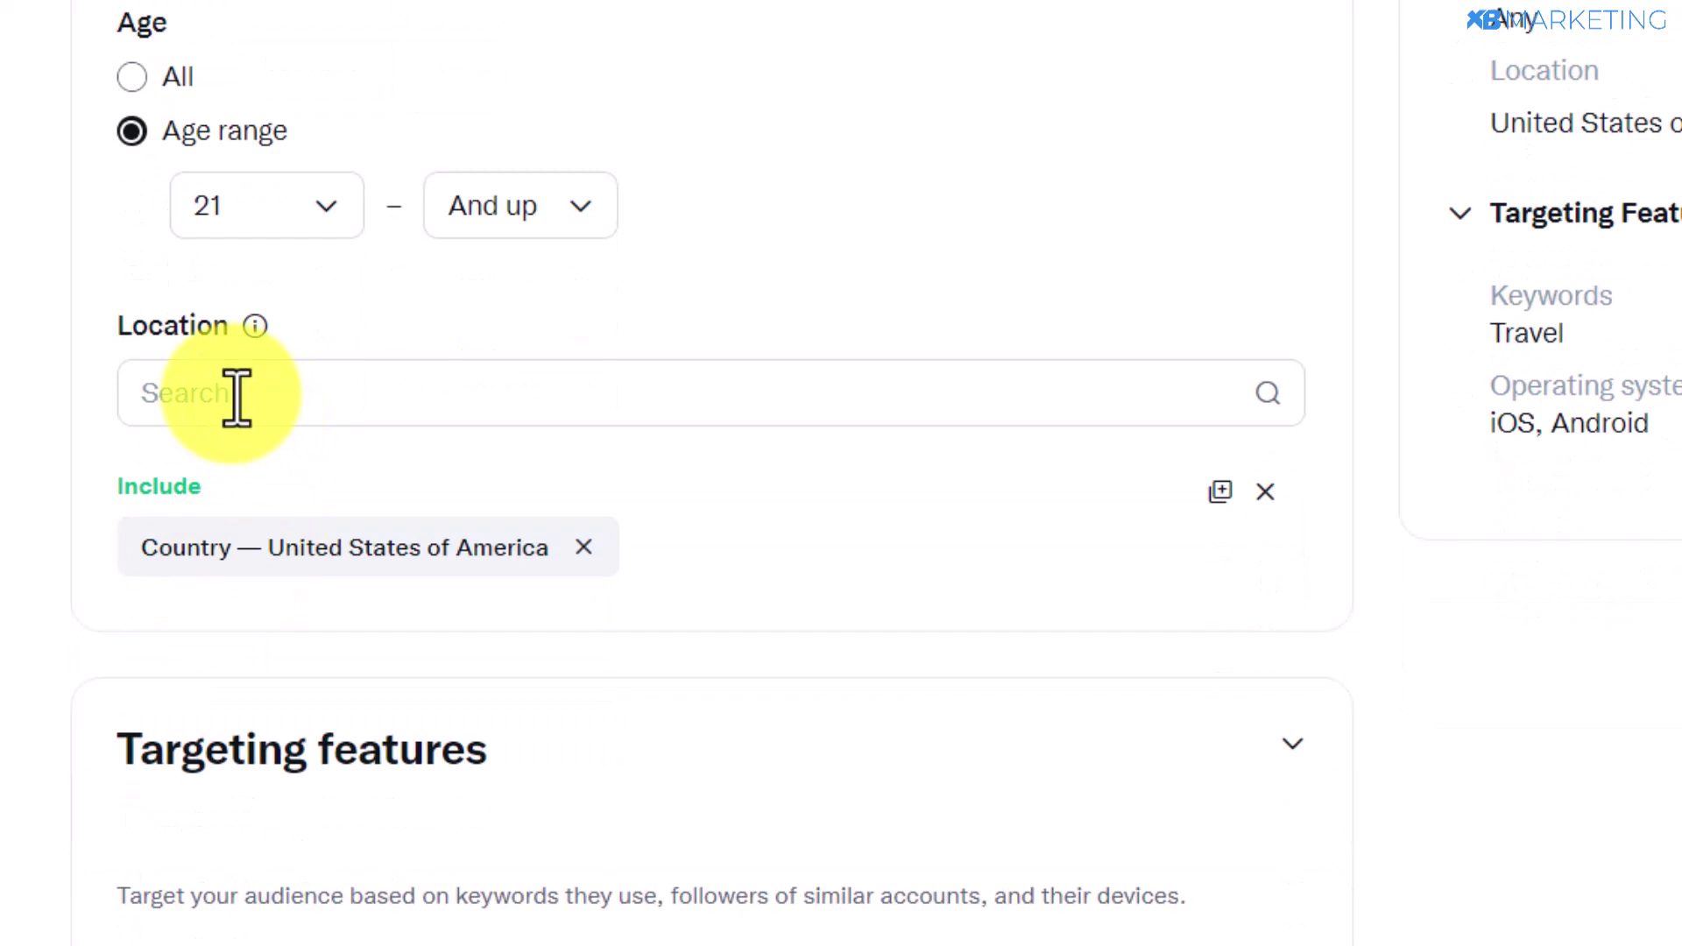
Step: Add the keywords "holiday" and "xmas" to the ad's targeting features
{"action": "scroll", "coordinate": [451, 552], "scroll_direction": "down", "scroll_amount": 6}
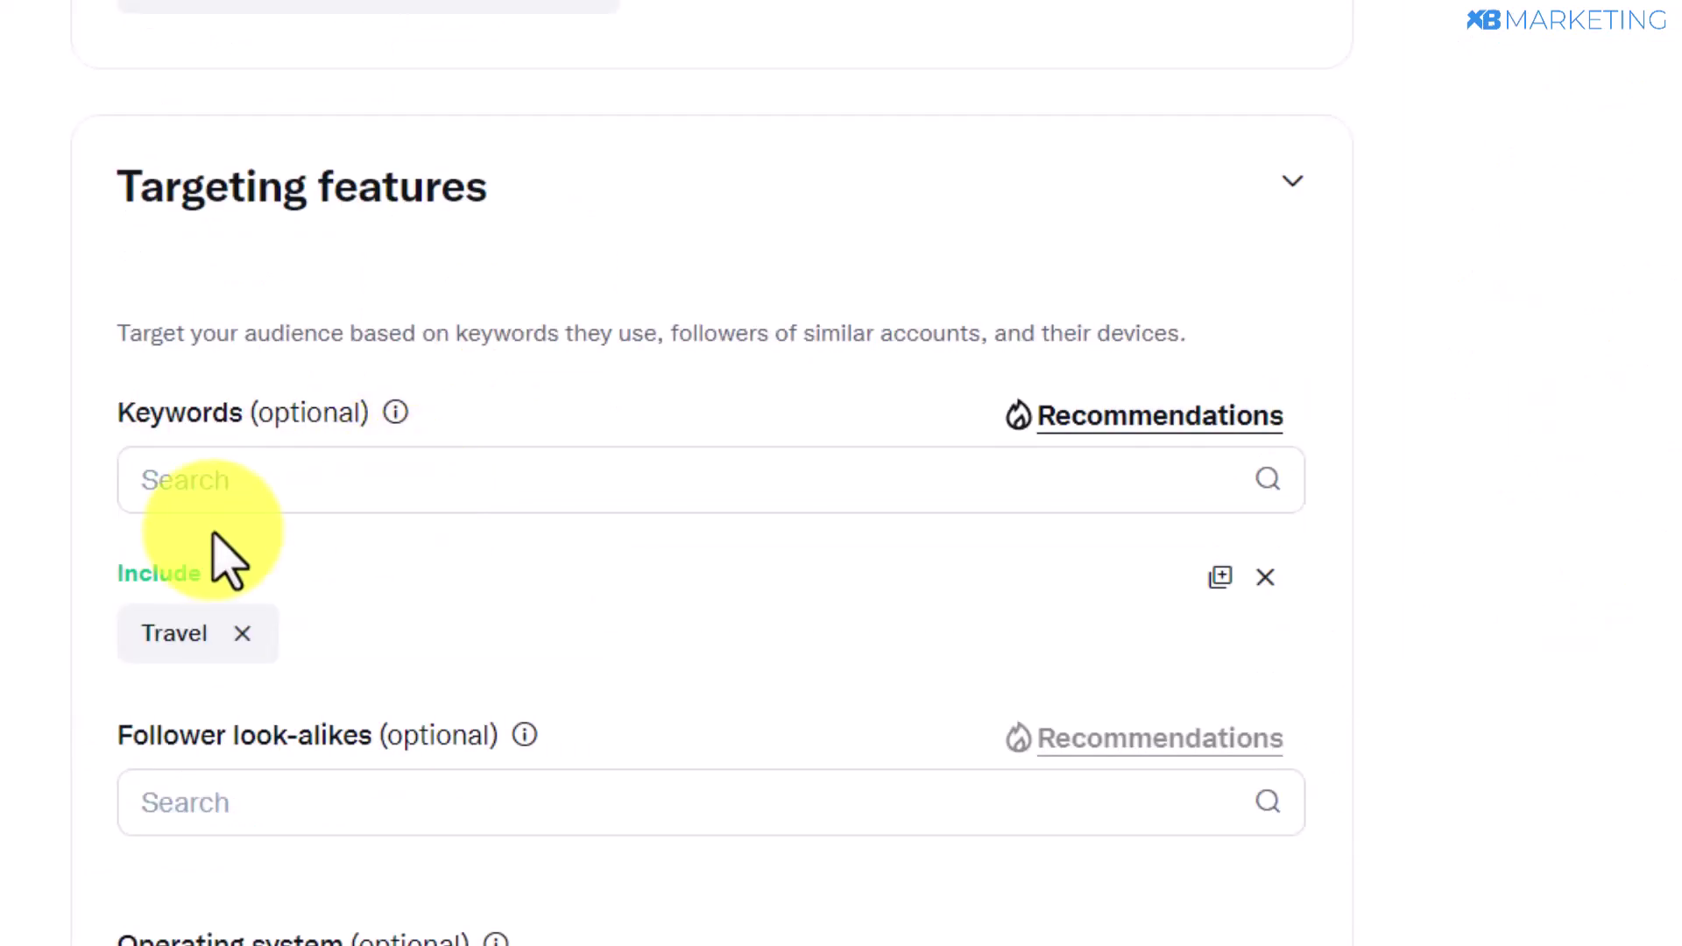
{"action": "scroll", "coordinate": [289, 601], "scroll_direction": "down", "scroll_amount": 4}
{"action": "scroll", "coordinate": [237, 263], "scroll_direction": "up", "scroll_amount": 4}
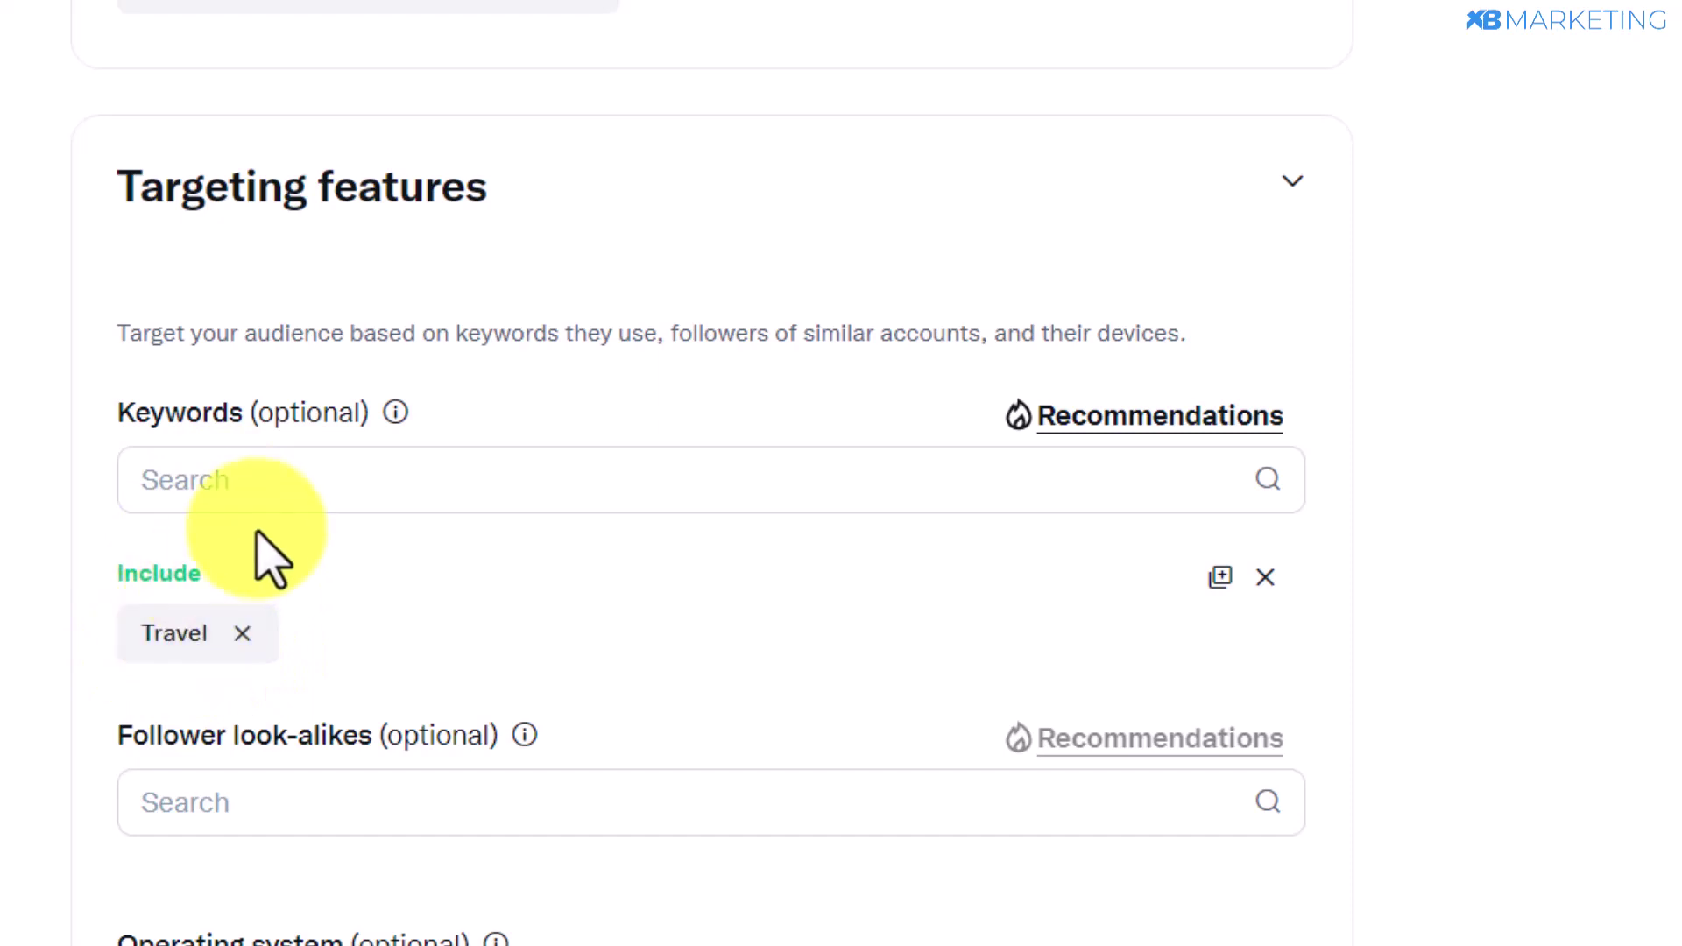
{"action": "left_click", "coordinate": [263, 482]}
{"action": "type", "text": "ho"}
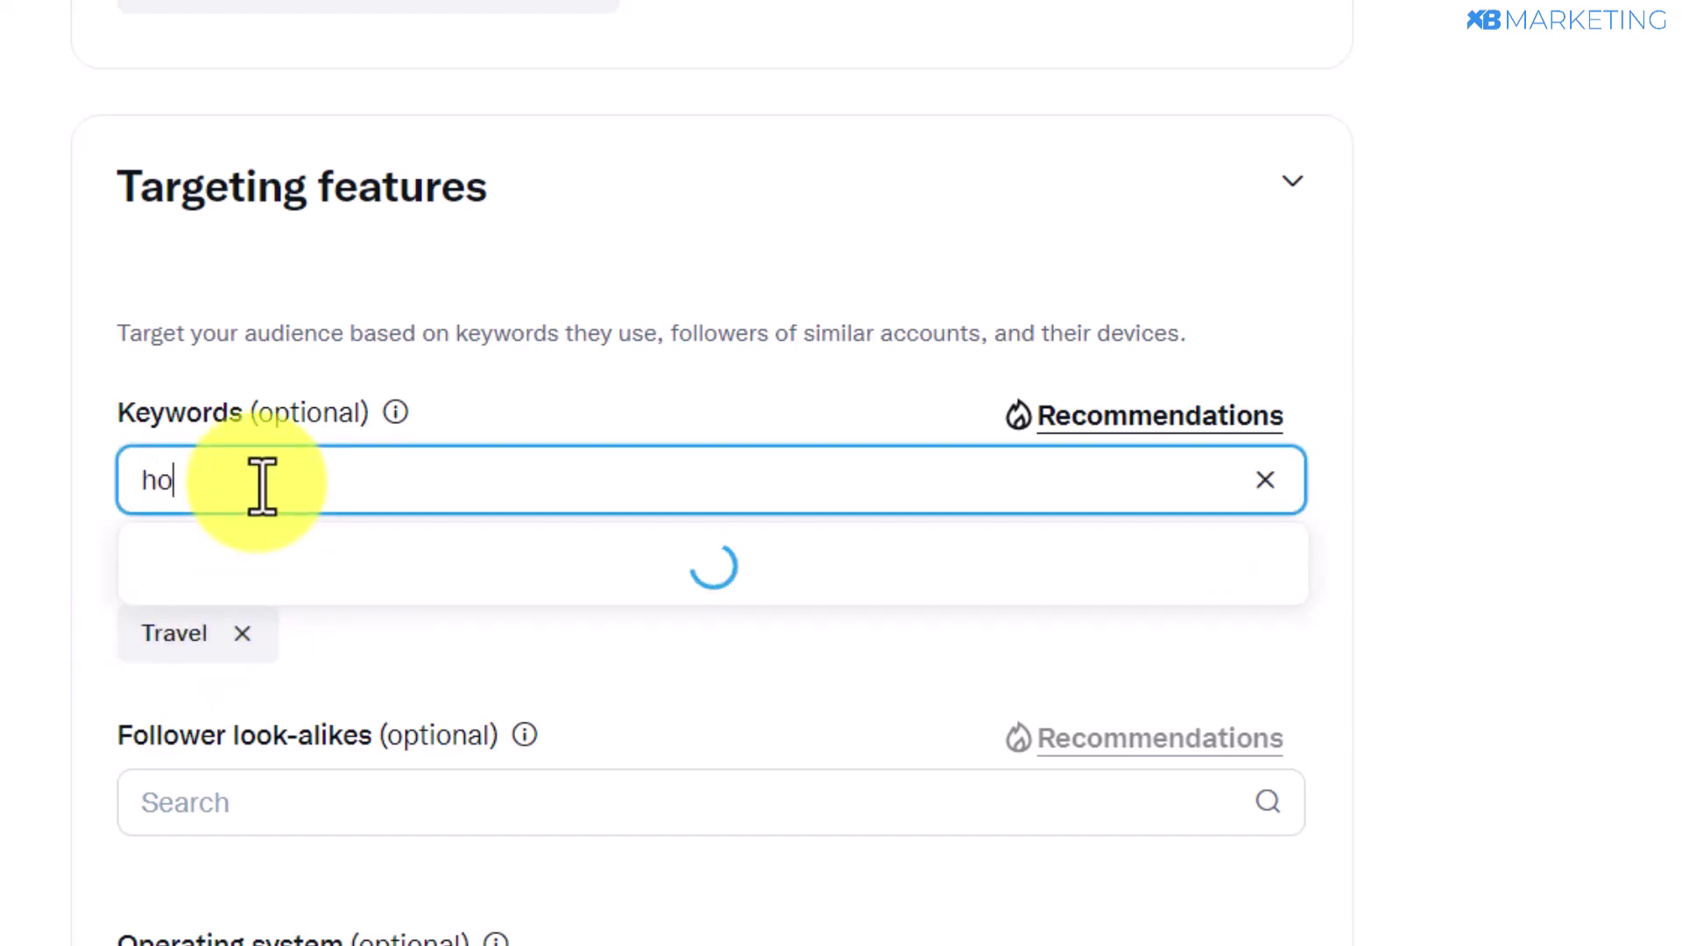
{"action": "type", "text": "liday"}
{"action": "key", "text": "Return"}
{"action": "left_click", "coordinate": [235, 473]}
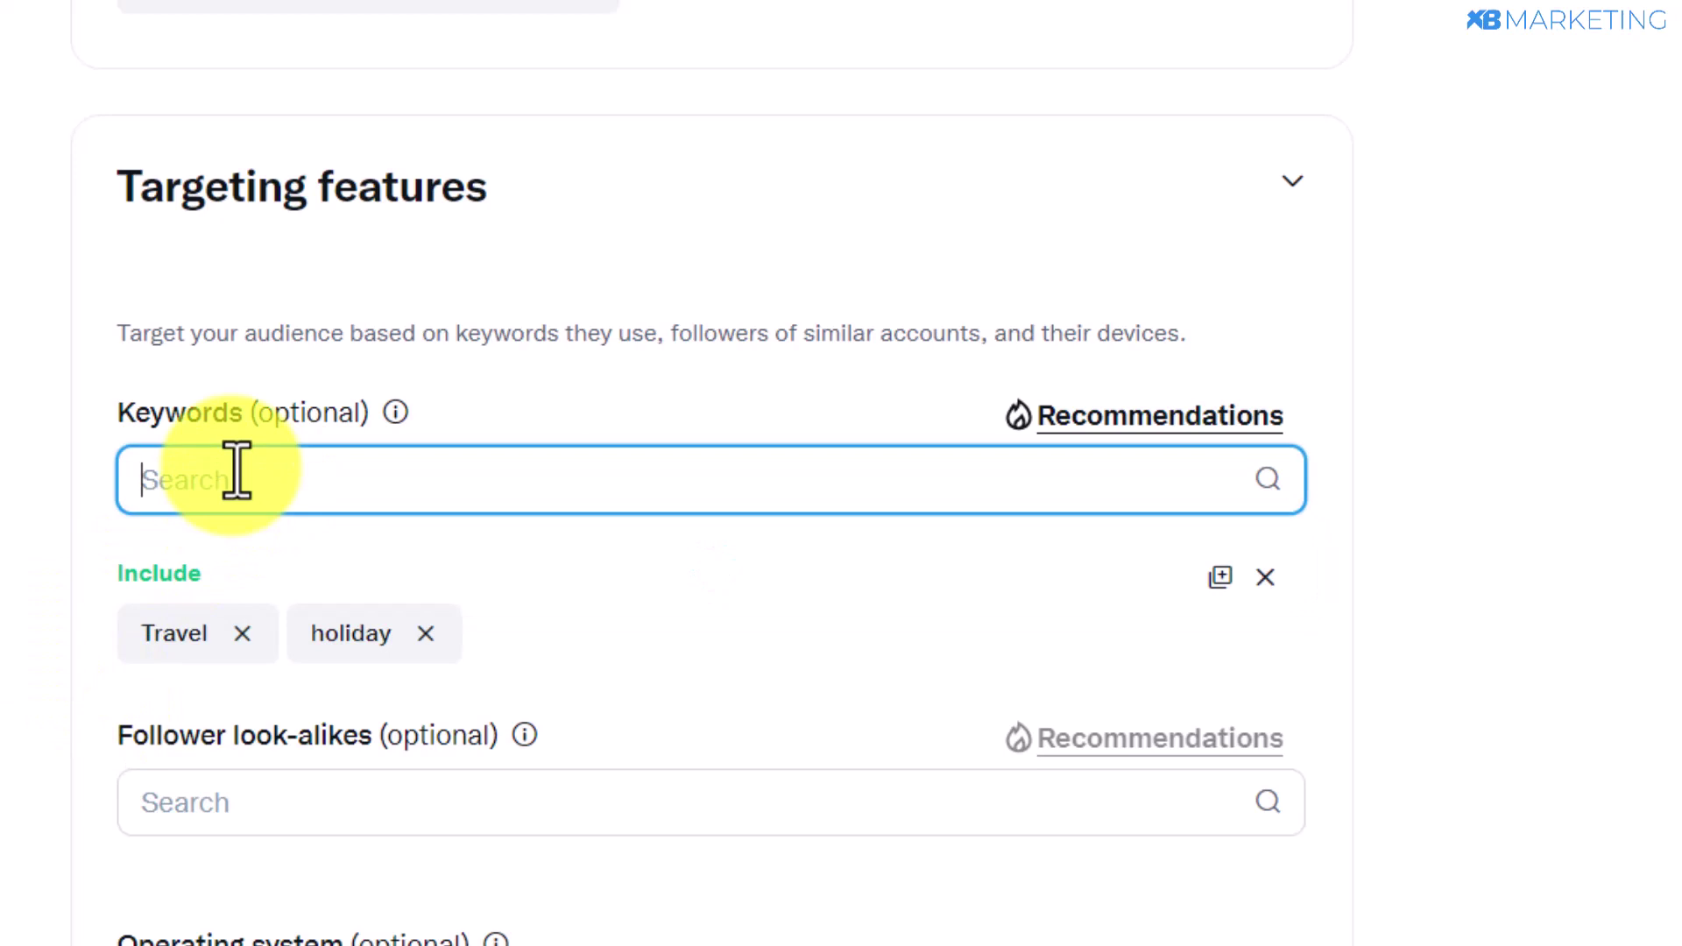
{"action": "type", "text": "xmas"}
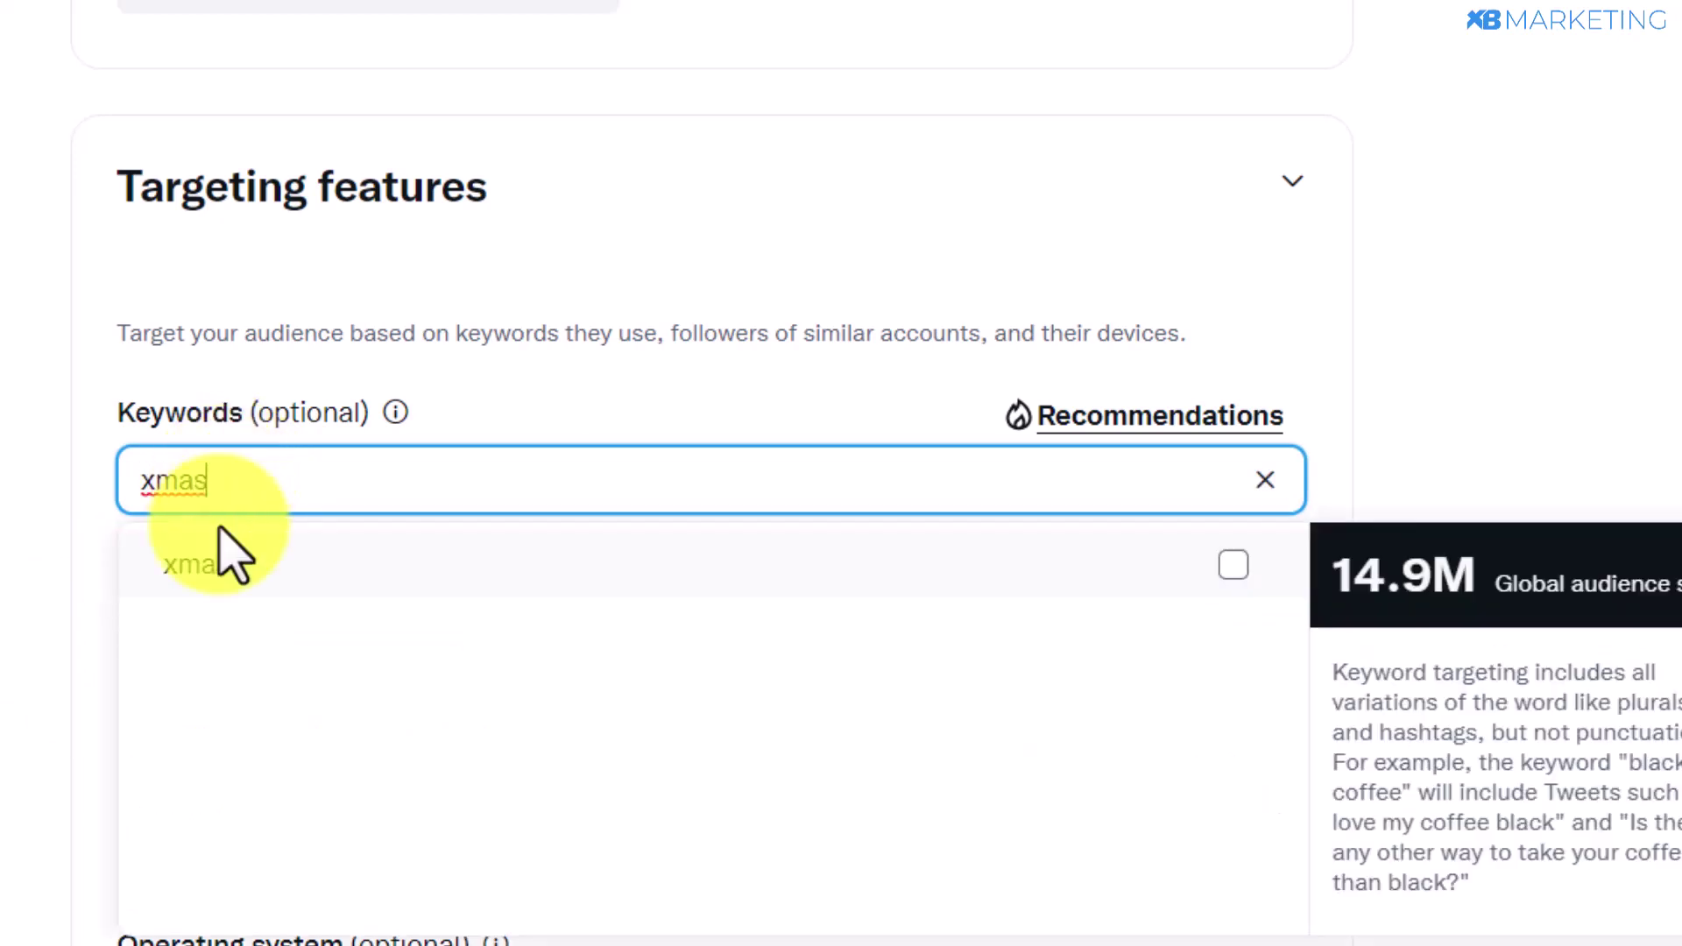
{"action": "left_click", "coordinate": [219, 565]}
{"action": "left_click", "coordinate": [95, 569]}
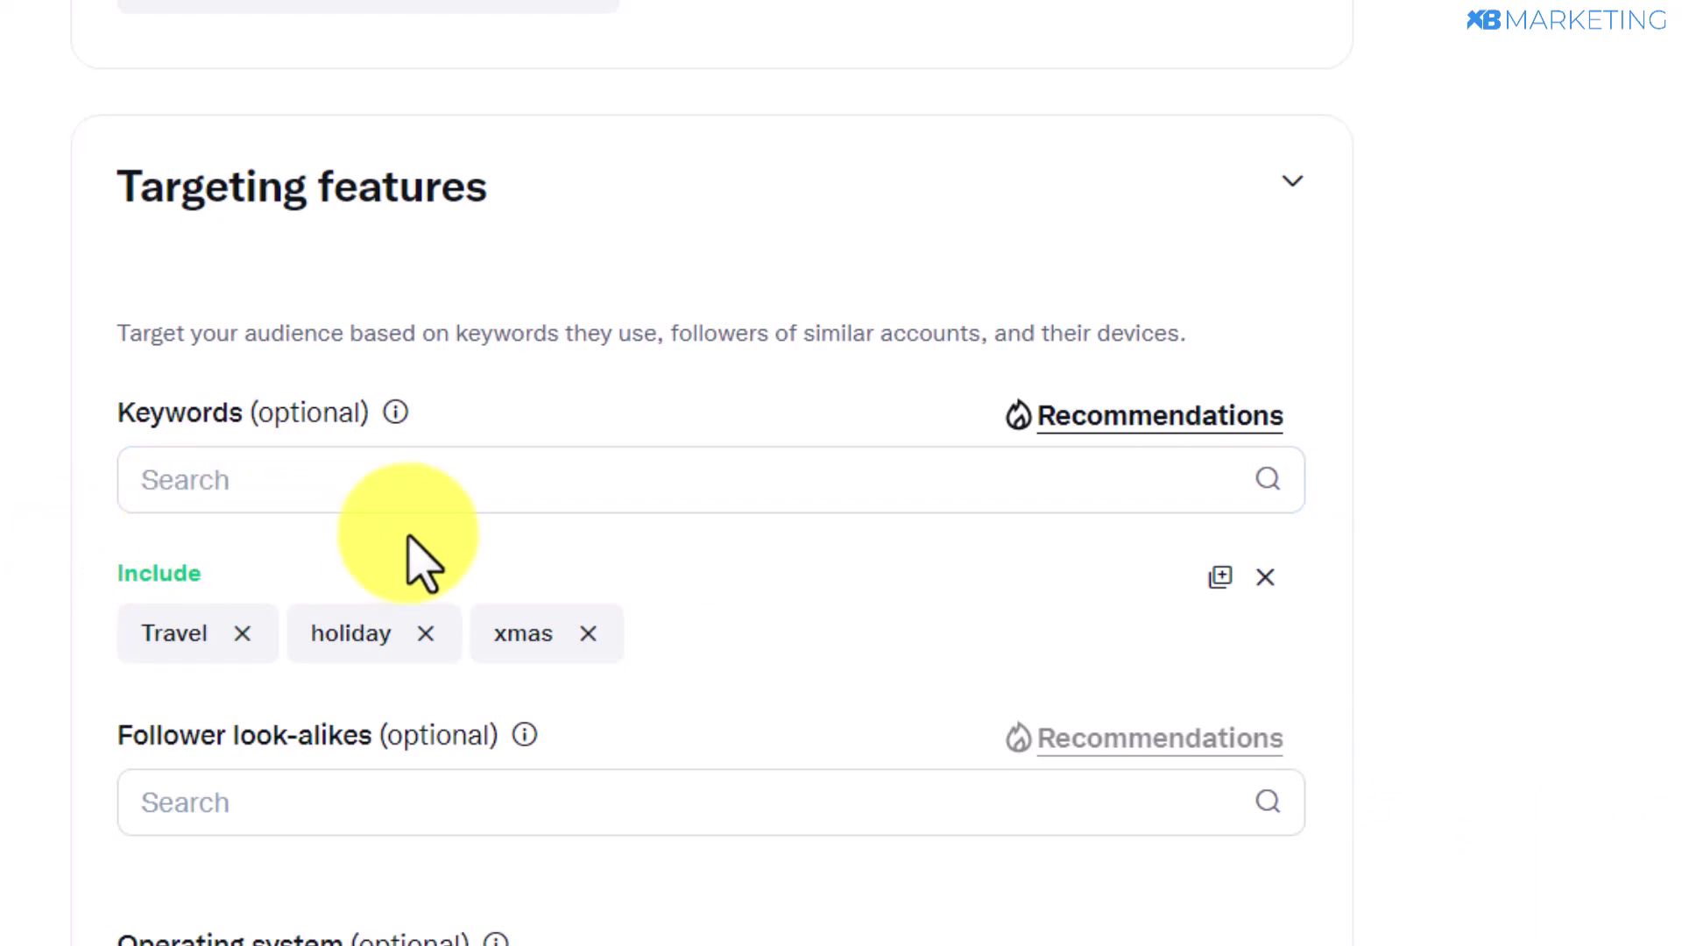
Step: Review the targeted operating systems, Travel interests and language, and look over the daily budget and date range
{"action": "scroll", "coordinate": [438, 545], "scroll_direction": "down", "scroll_amount": 5}
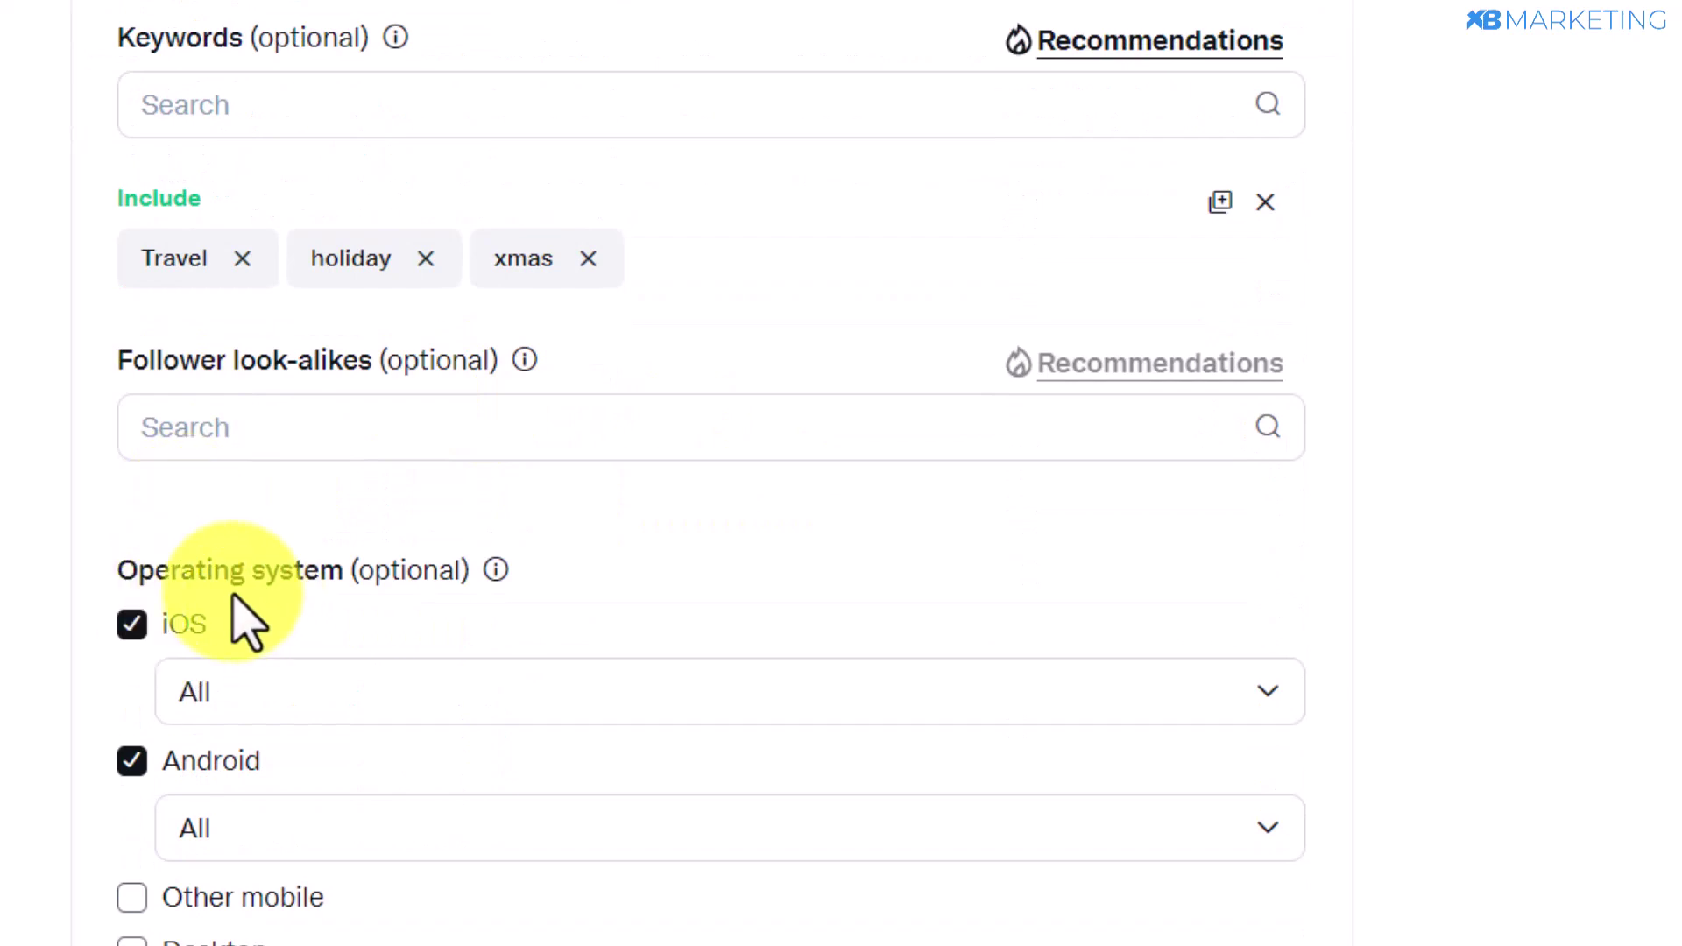
{"action": "scroll", "coordinate": [319, 555], "scroll_direction": "down", "scroll_amount": 5}
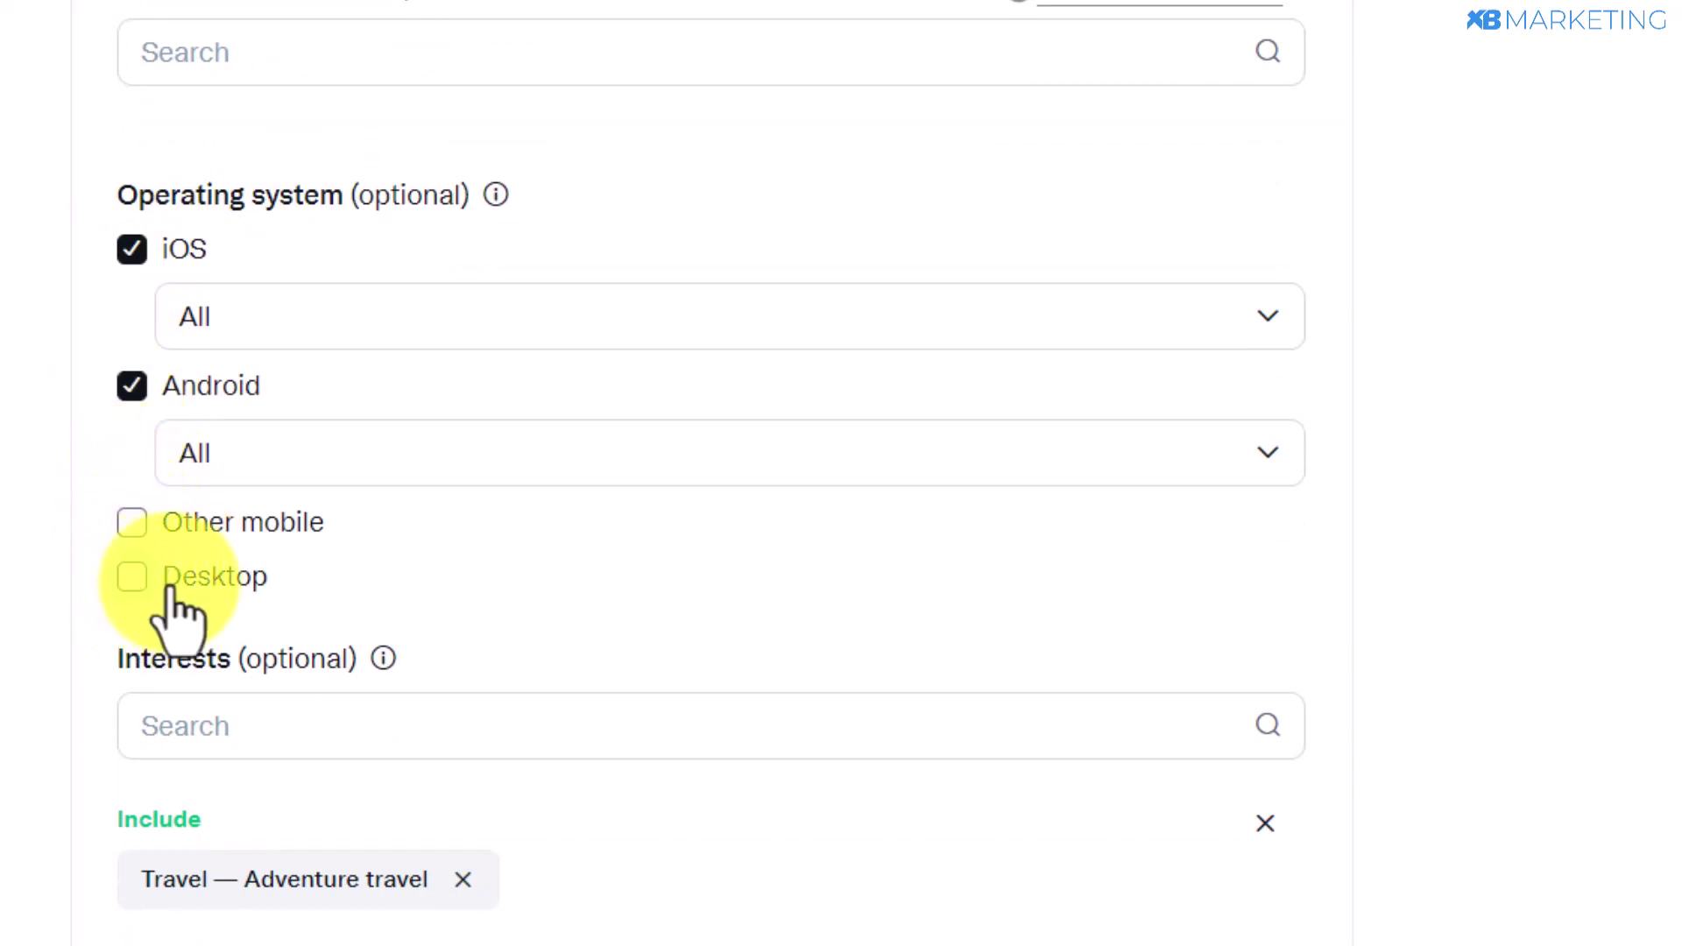
{"action": "left_click", "coordinate": [202, 726]}
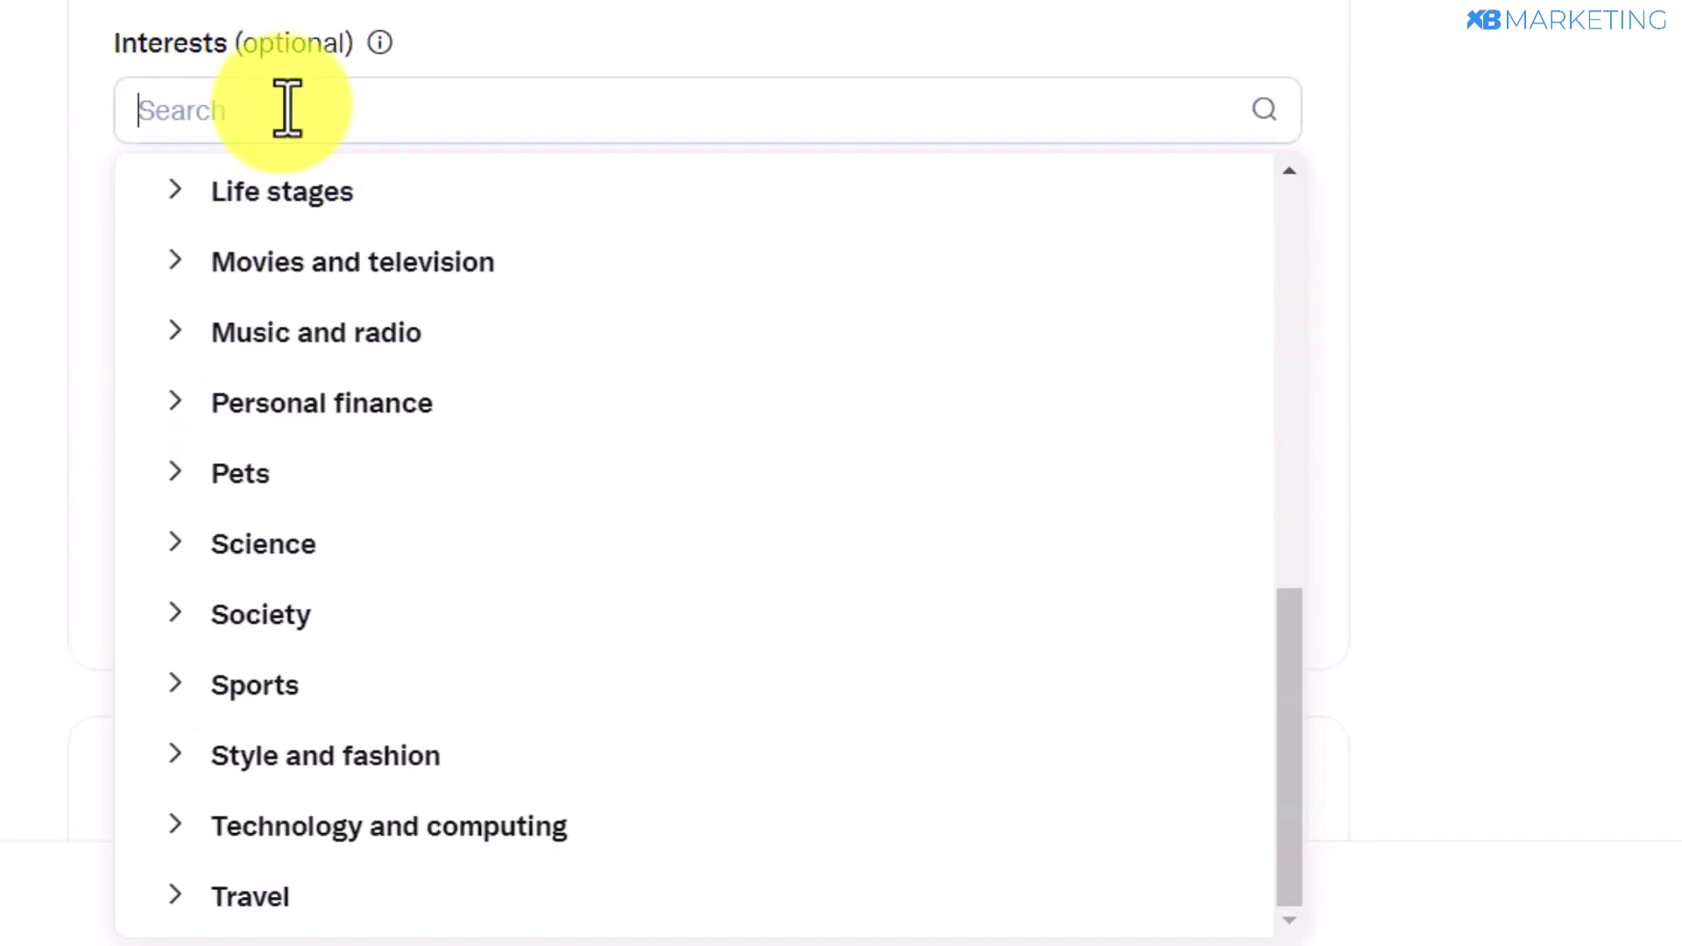
{"action": "left_click", "coordinate": [272, 911]}
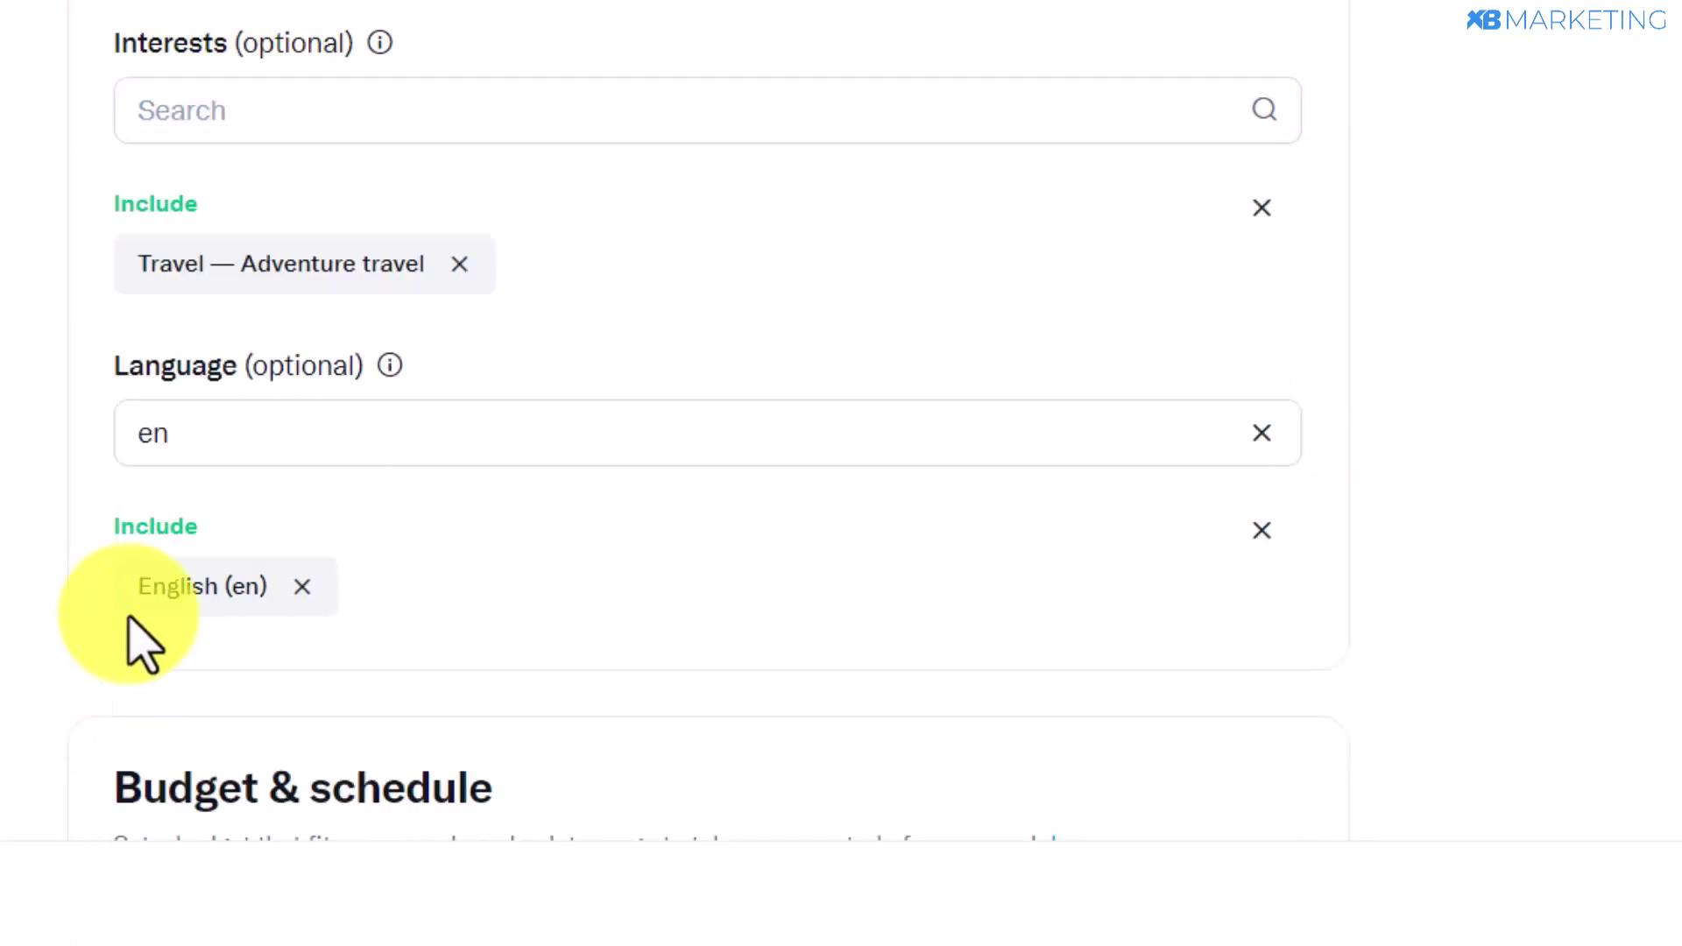
{"action": "scroll", "coordinate": [263, 578], "scroll_direction": "down", "scroll_amount": 2}
{"action": "scroll", "coordinate": [390, 526], "scroll_direction": "down", "scroll_amount": 3}
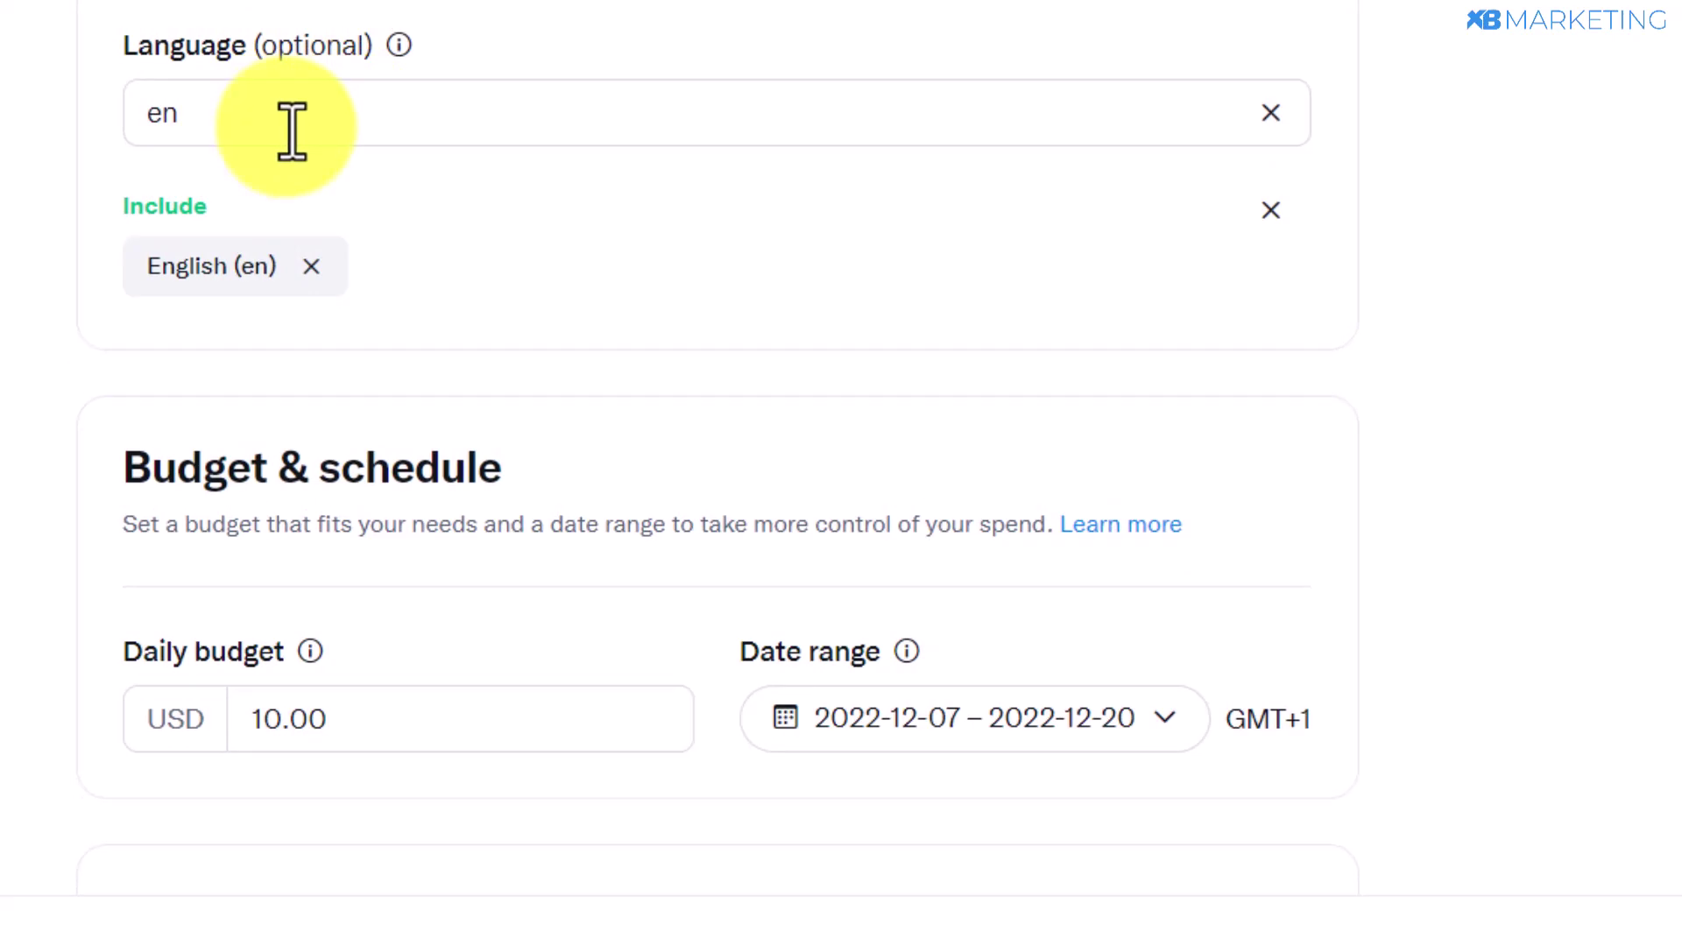
Step: Set the daily budget to 10.00 USD and check the campaign's date range in the calendar
{"action": "scroll", "coordinate": [436, 458], "scroll_direction": "down", "scroll_amount": 2}
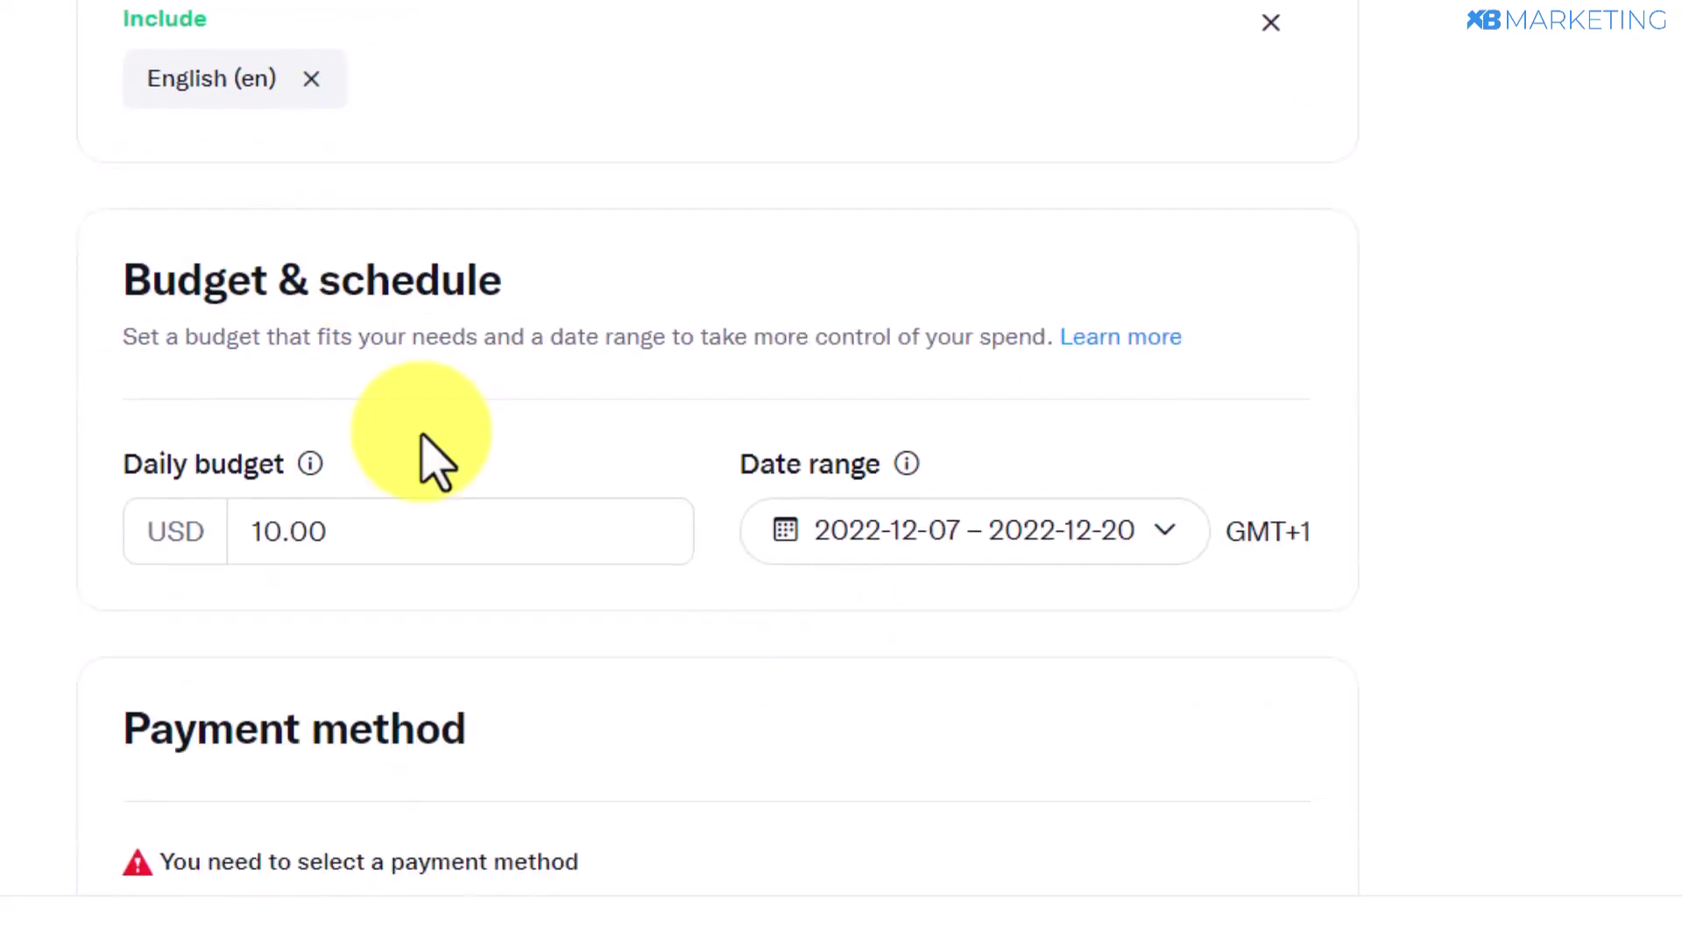
{"action": "left_click", "coordinate": [263, 537]}
{"action": "type", "text": "10.00"}
{"action": "scroll", "coordinate": [267, 601], "scroll_direction": "up", "scroll_amount": 2}
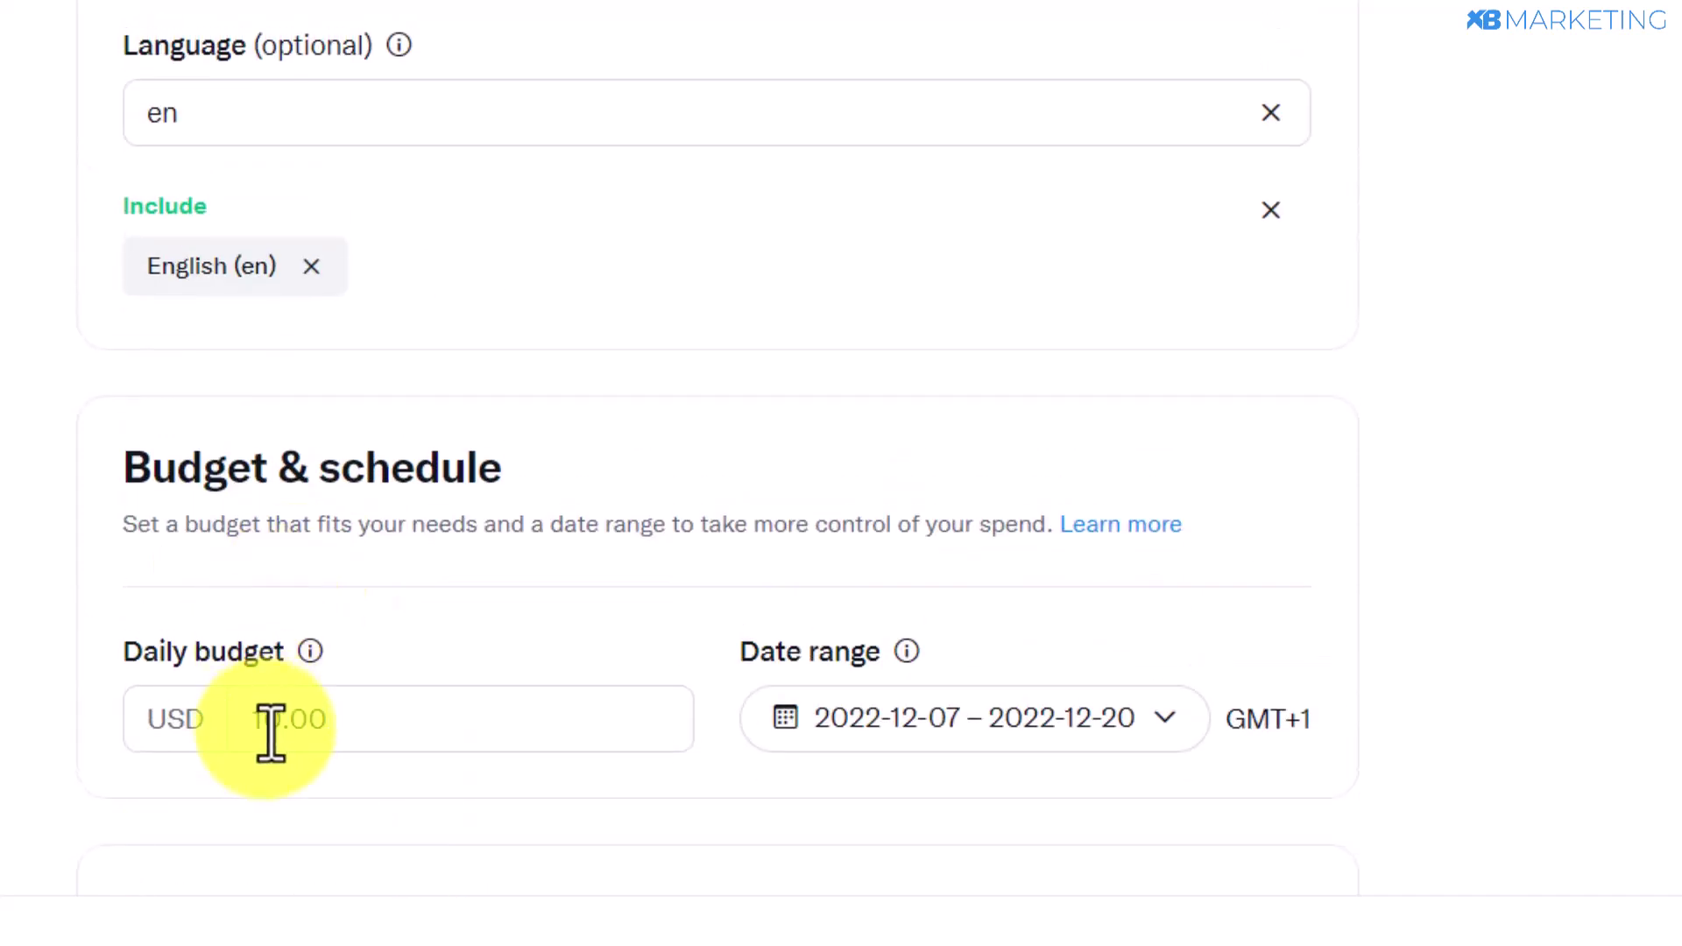
{"action": "left_click", "coordinate": [806, 723]}
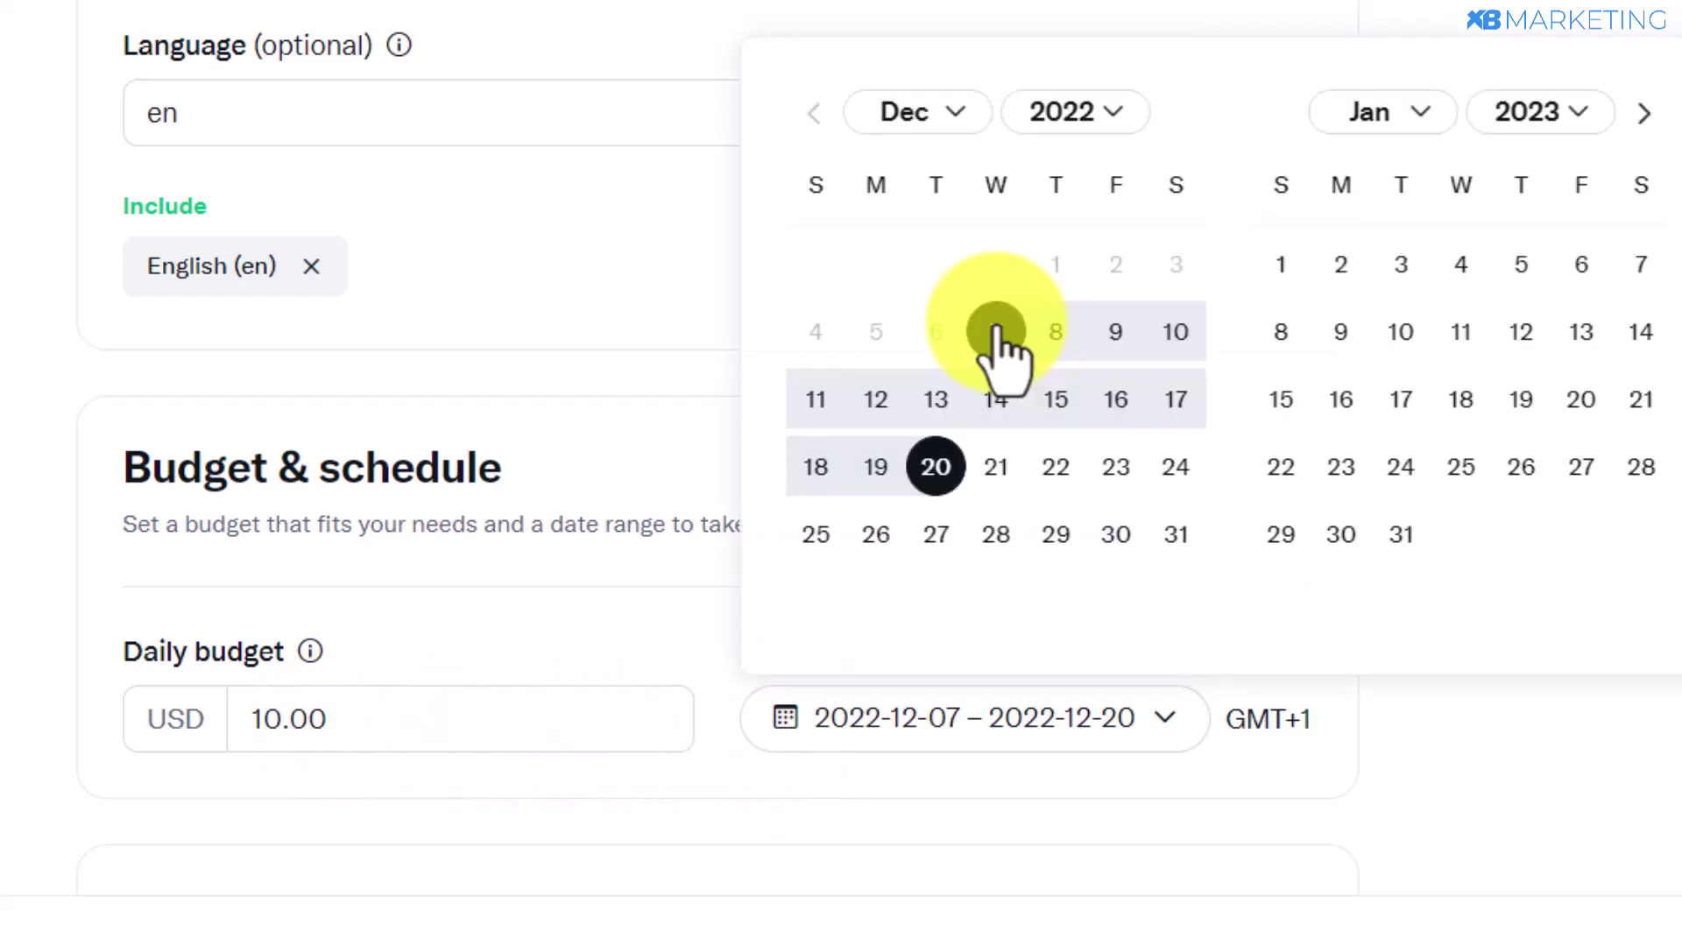
{"action": "scroll", "coordinate": [727, 403], "scroll_direction": "down", "scroll_amount": 4}
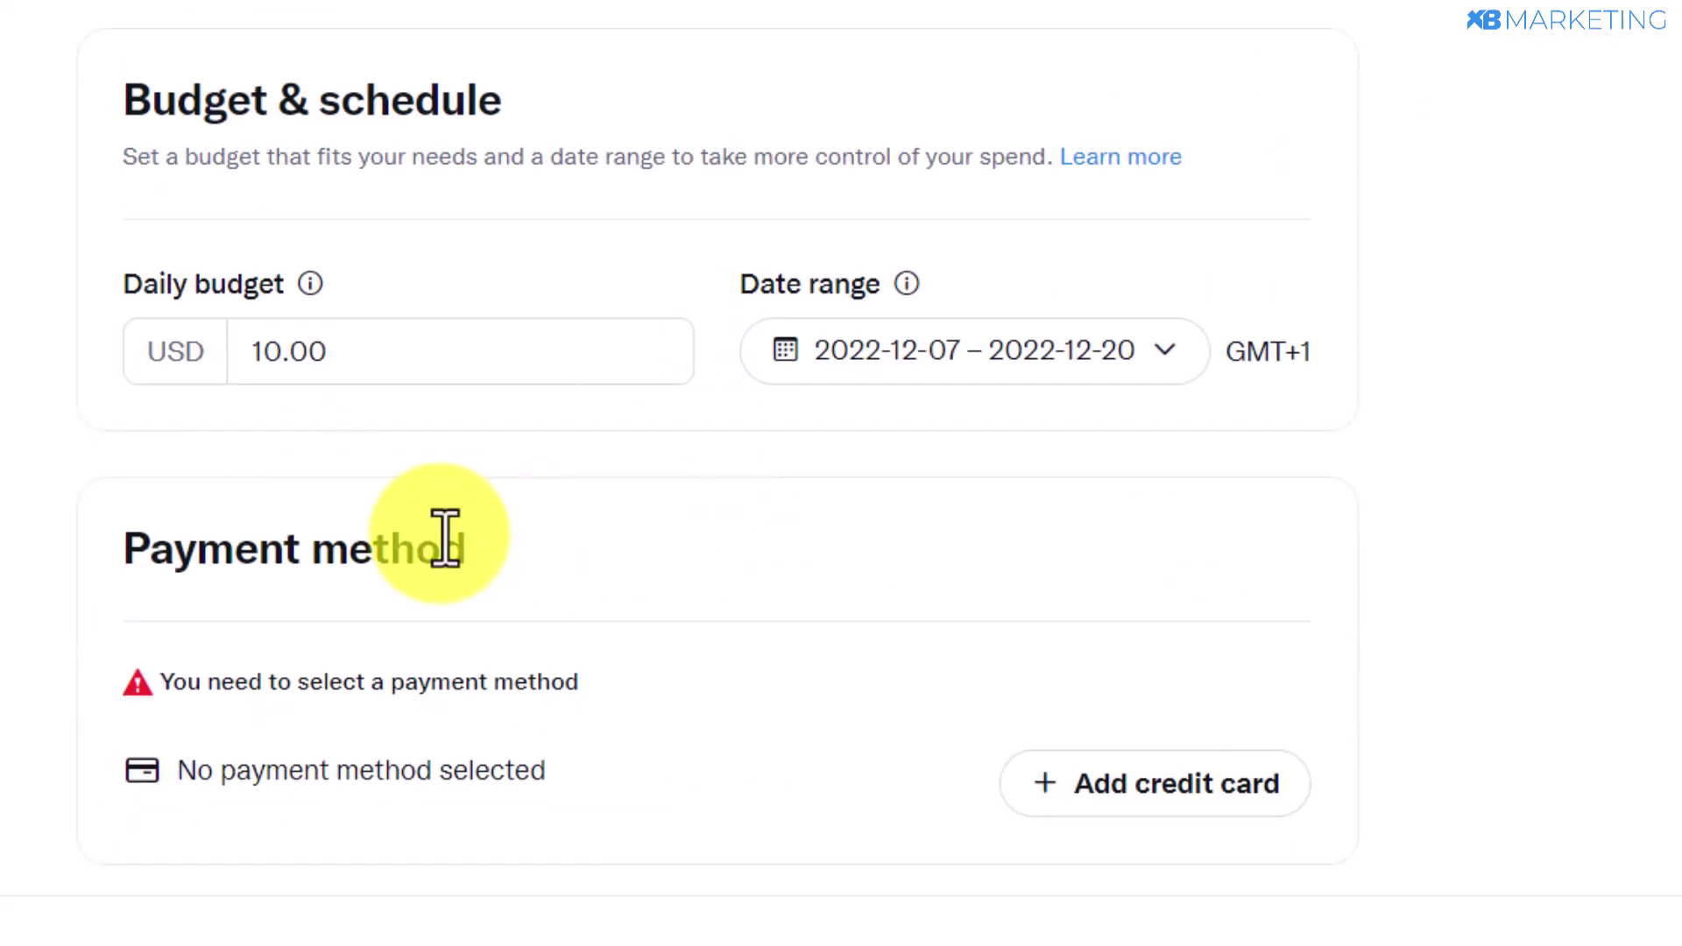
Step: Look over the form for adding a credit card as payment method, and review the audience summary with its reach potential
{"action": "left_click", "coordinate": [1086, 799]}
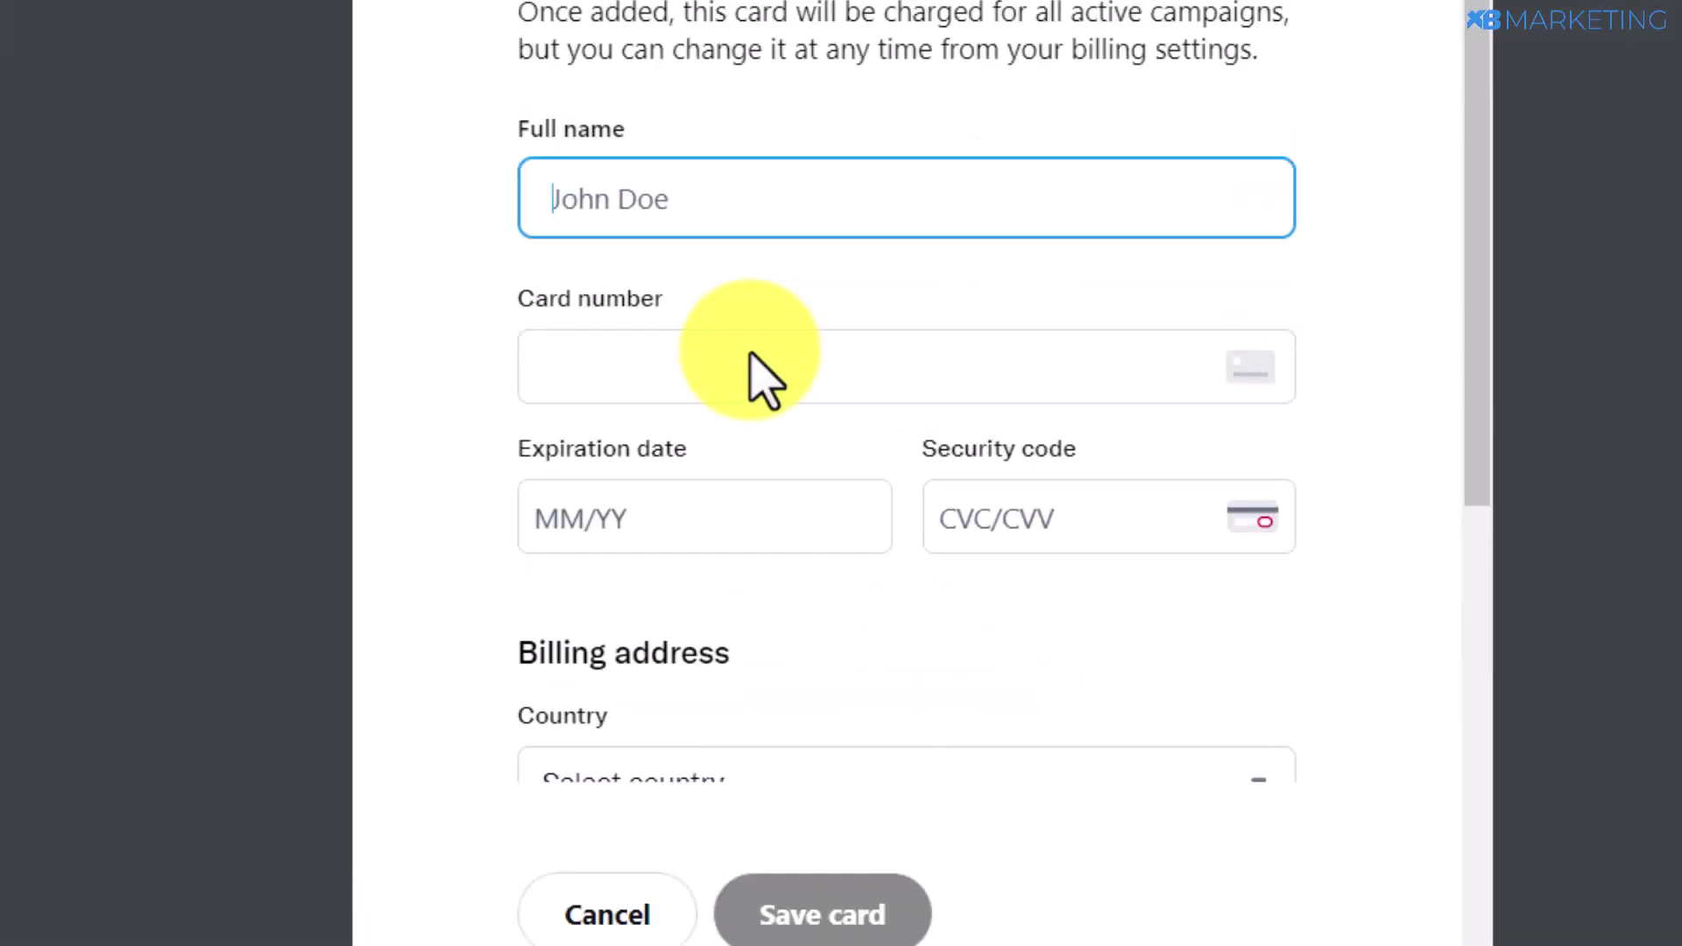
{"action": "scroll", "coordinate": [800, 263], "scroll_direction": "down", "scroll_amount": 9}
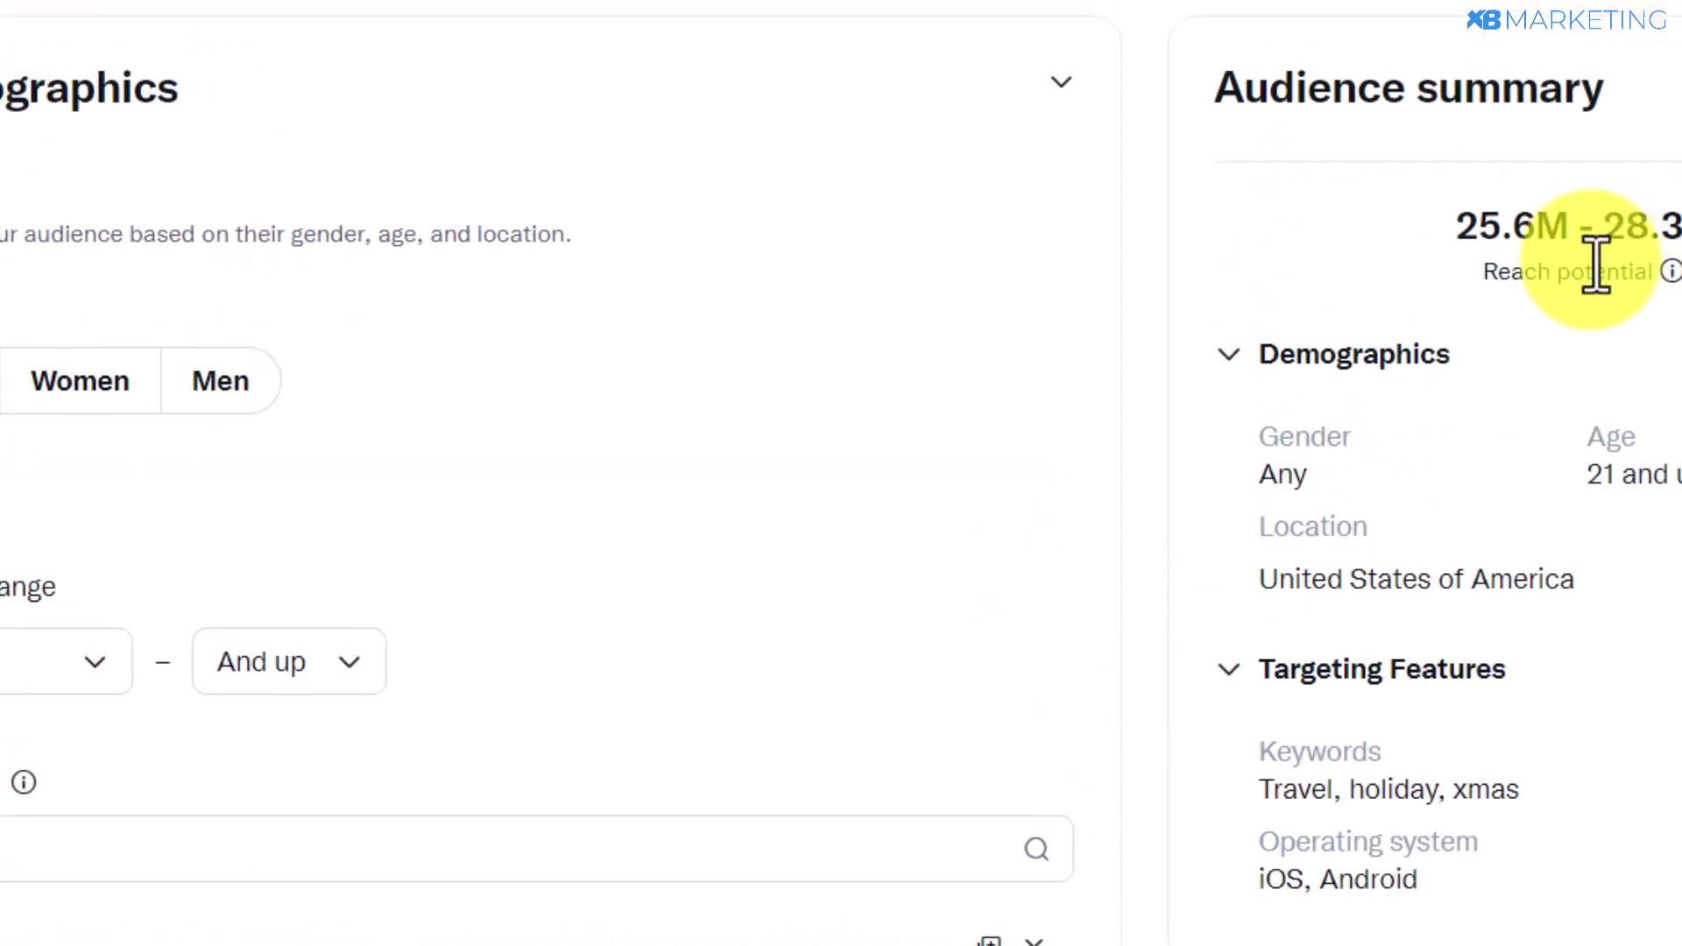
{"action": "left_click_drag", "start_coordinate": [1223, 98], "coordinate": [1577, 98]}
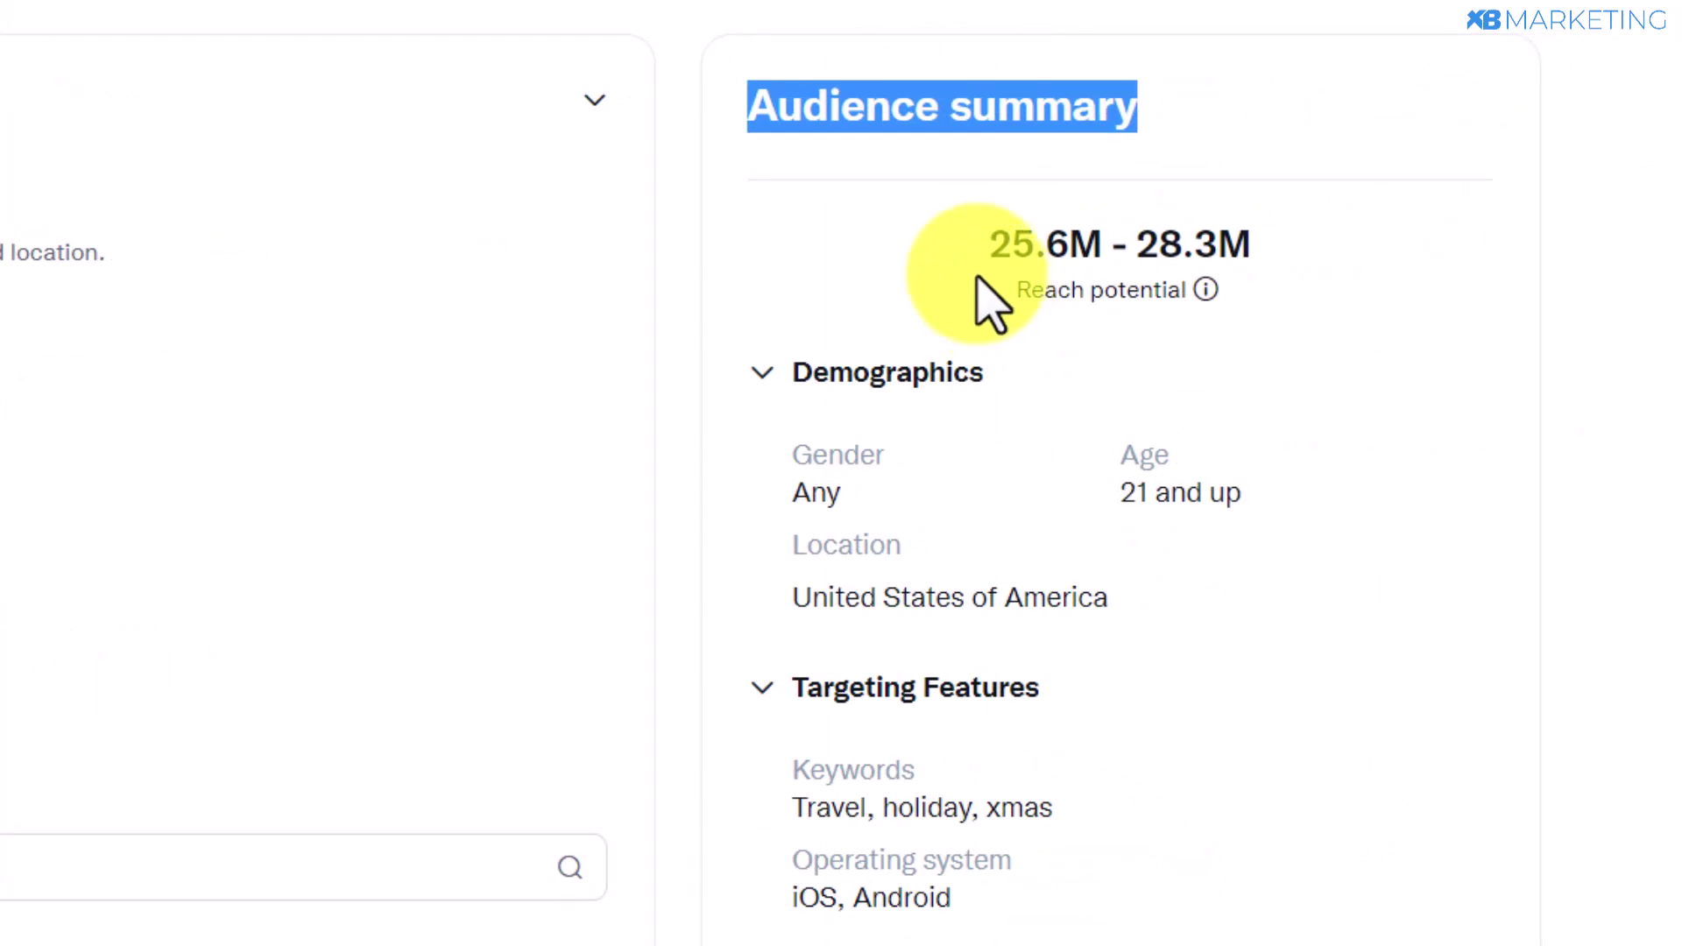
{"action": "left_click", "coordinate": [762, 140]}
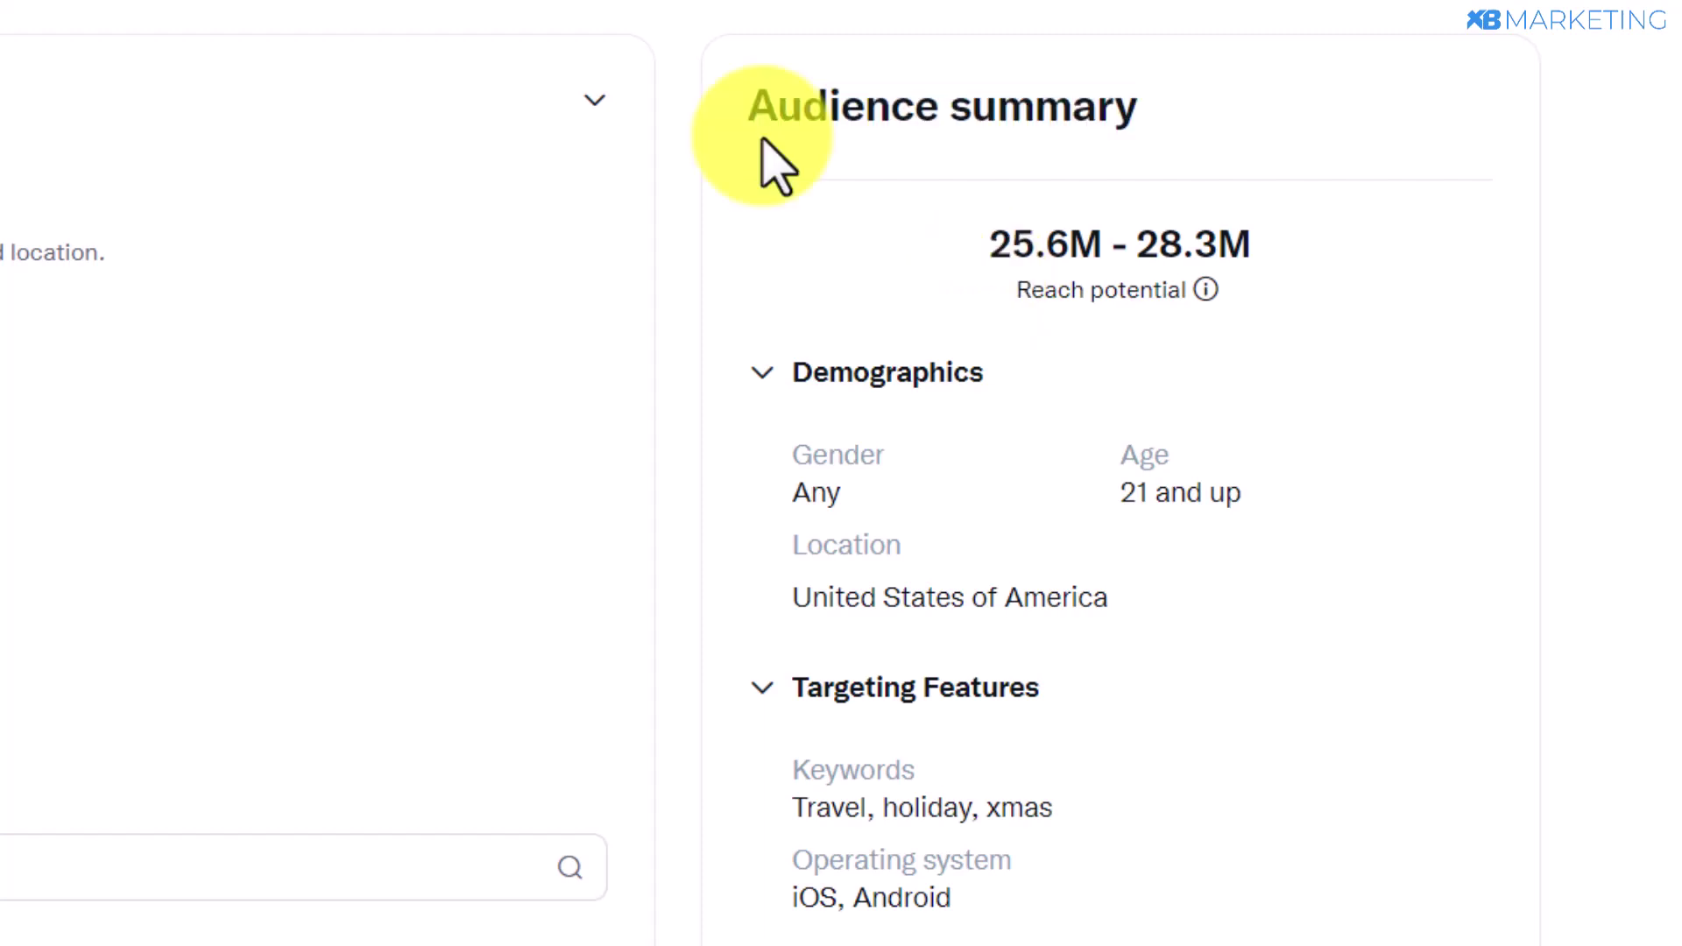